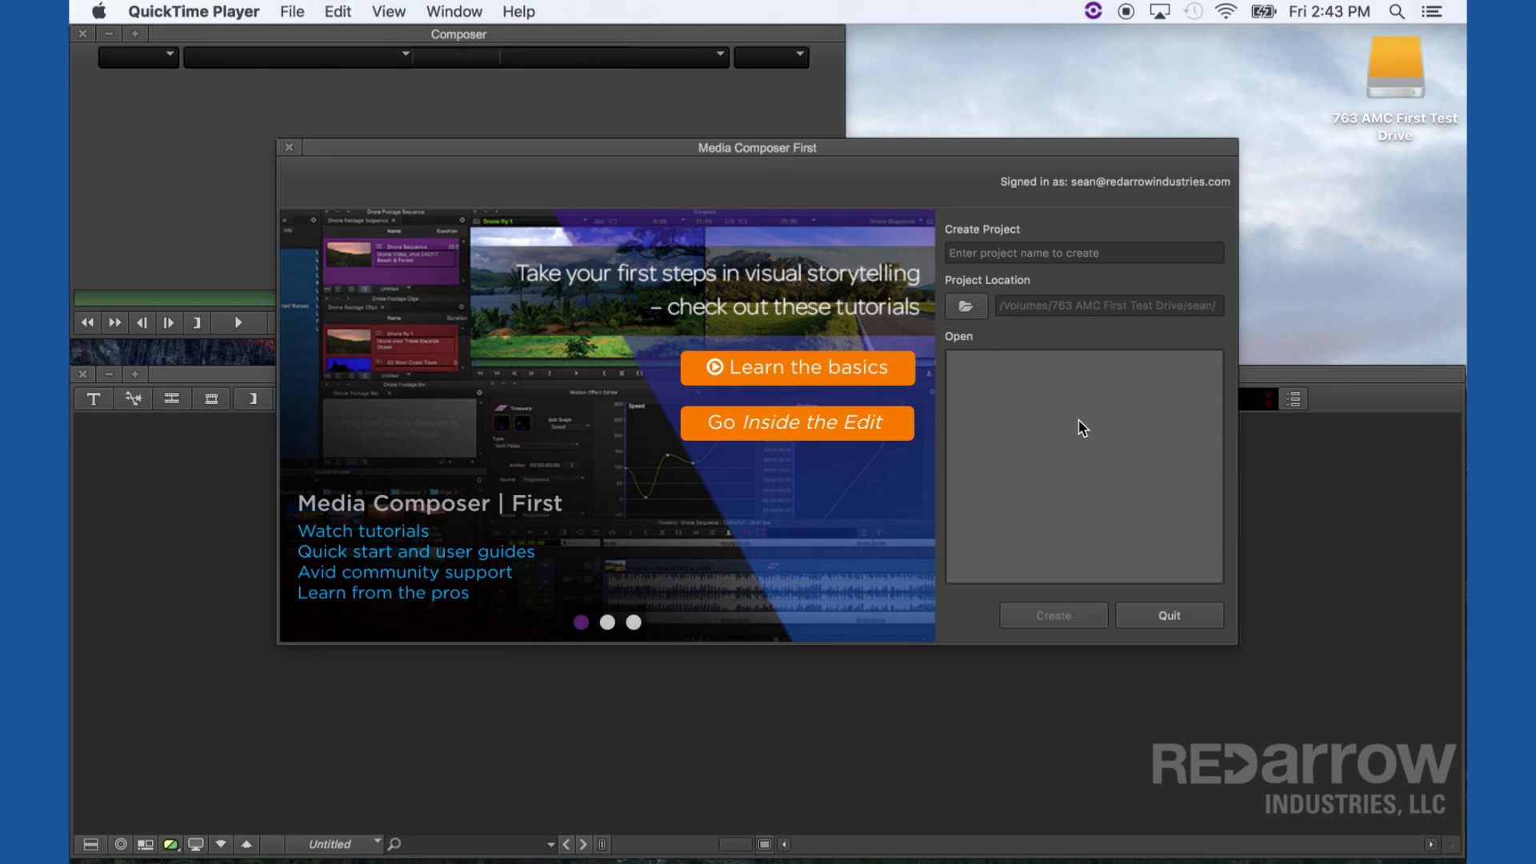
# Create a new project named 'My First Project'
pyautogui.click(1072, 255)
pyautogui.write('My First Project')
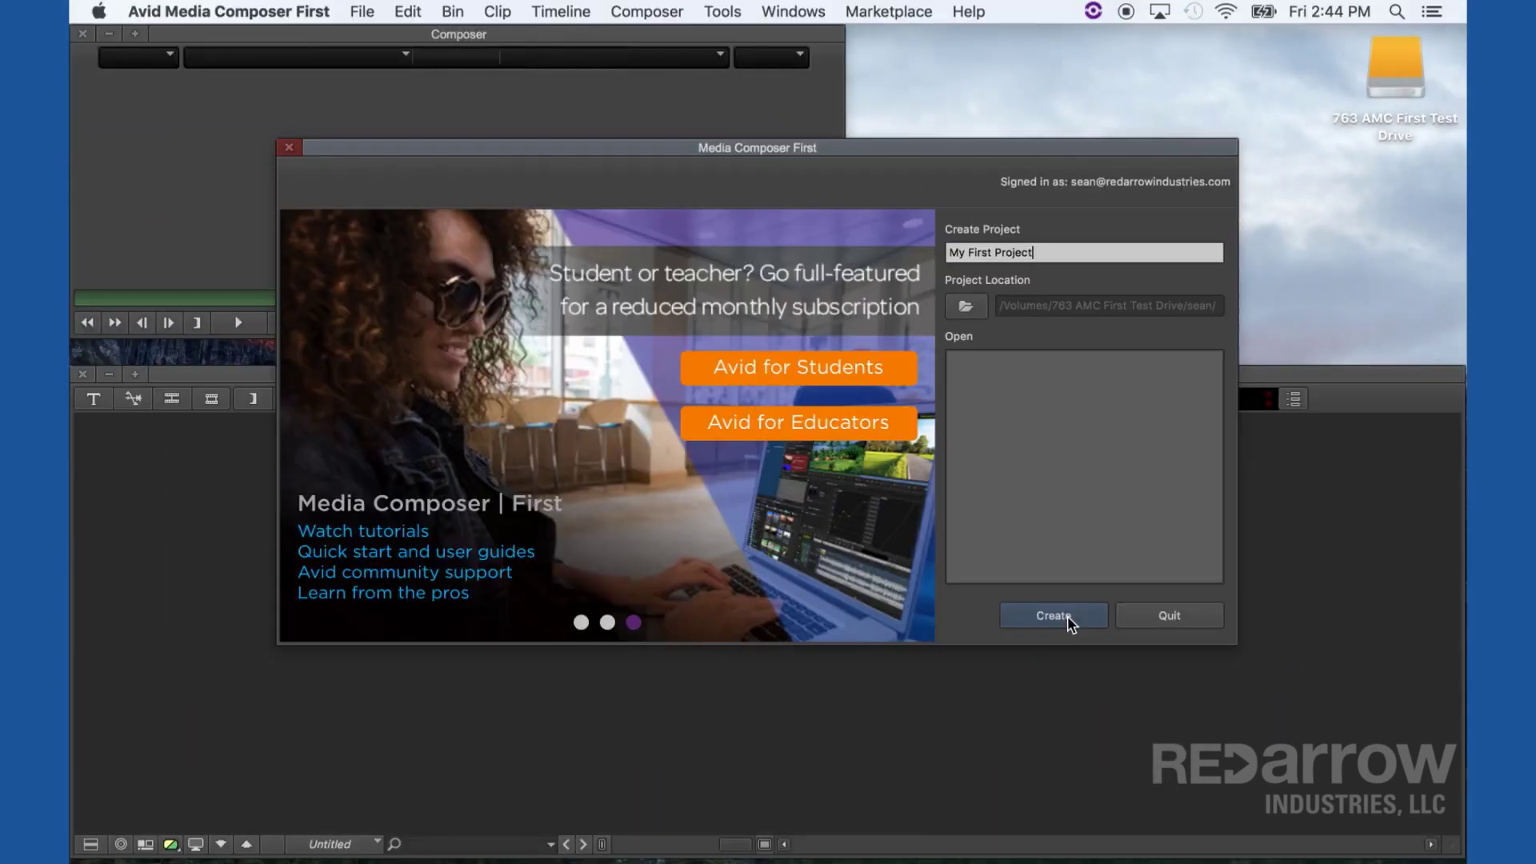
pyautogui.click(1067, 616)
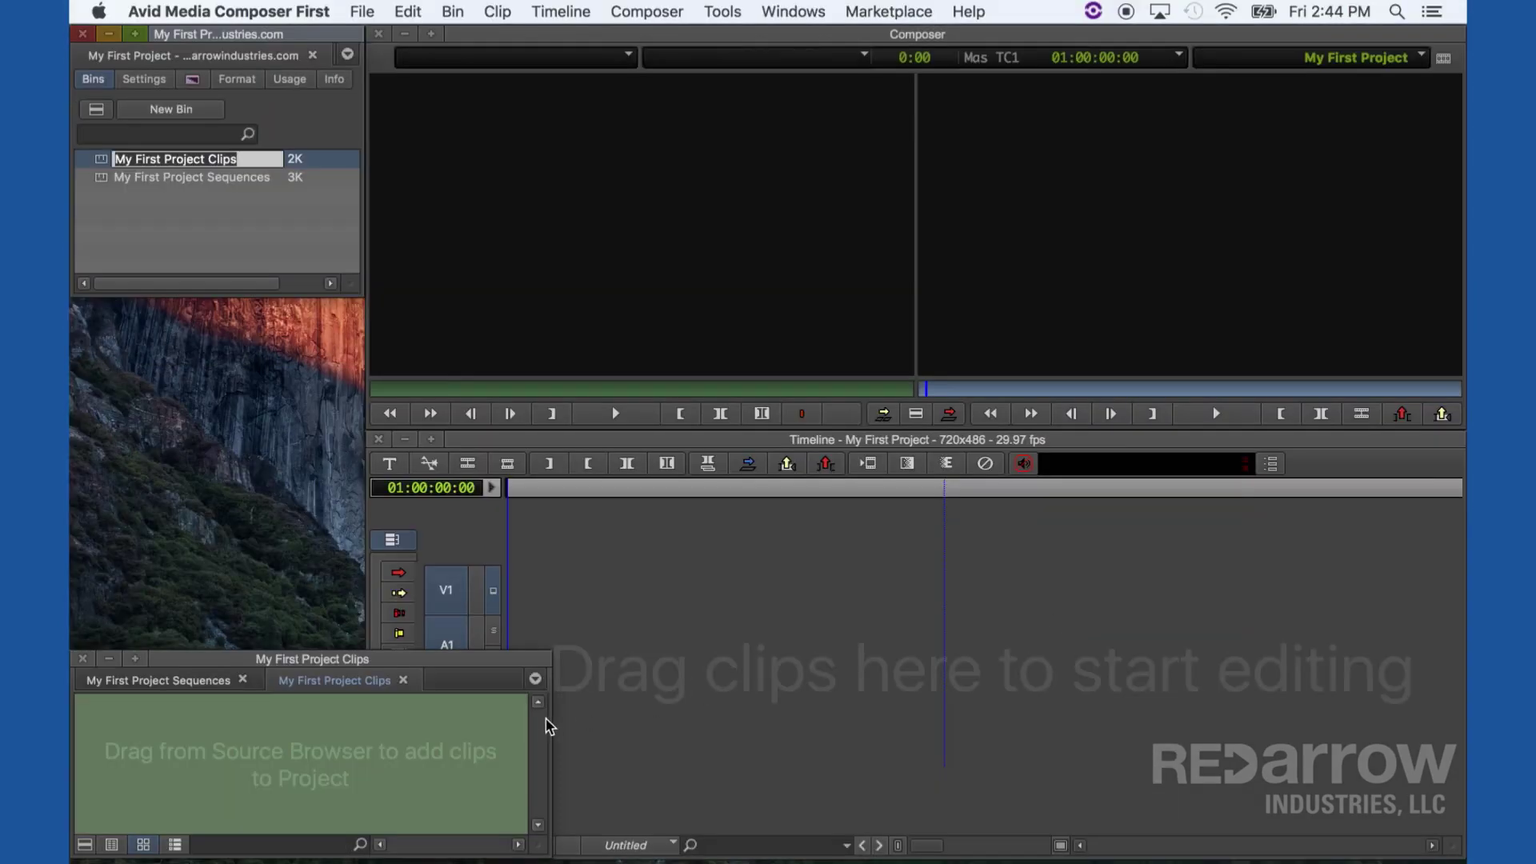
# Make the Clips bin narrower and much taller, beside the timeline
pyautogui.click(552, 720)
pyautogui.moveTo(552, 720); pyautogui.dragTo(364, 720)
pyautogui.moveTo(312, 661); pyautogui.dragTo(293, 301)
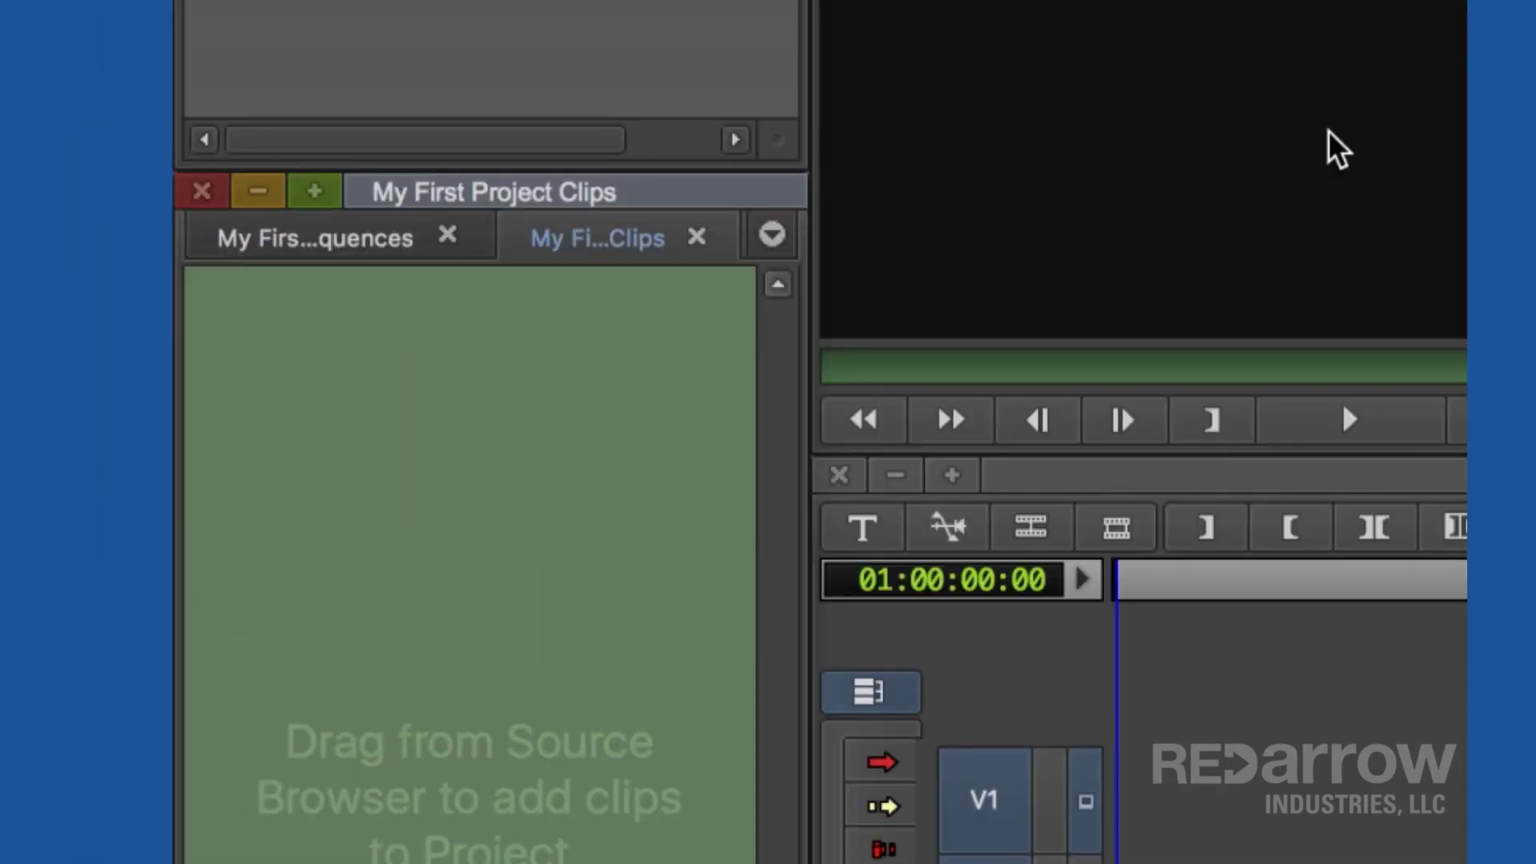
# Open the Source Browser from the Clips bin's Input menu
pyautogui.rightClick(451, 505)
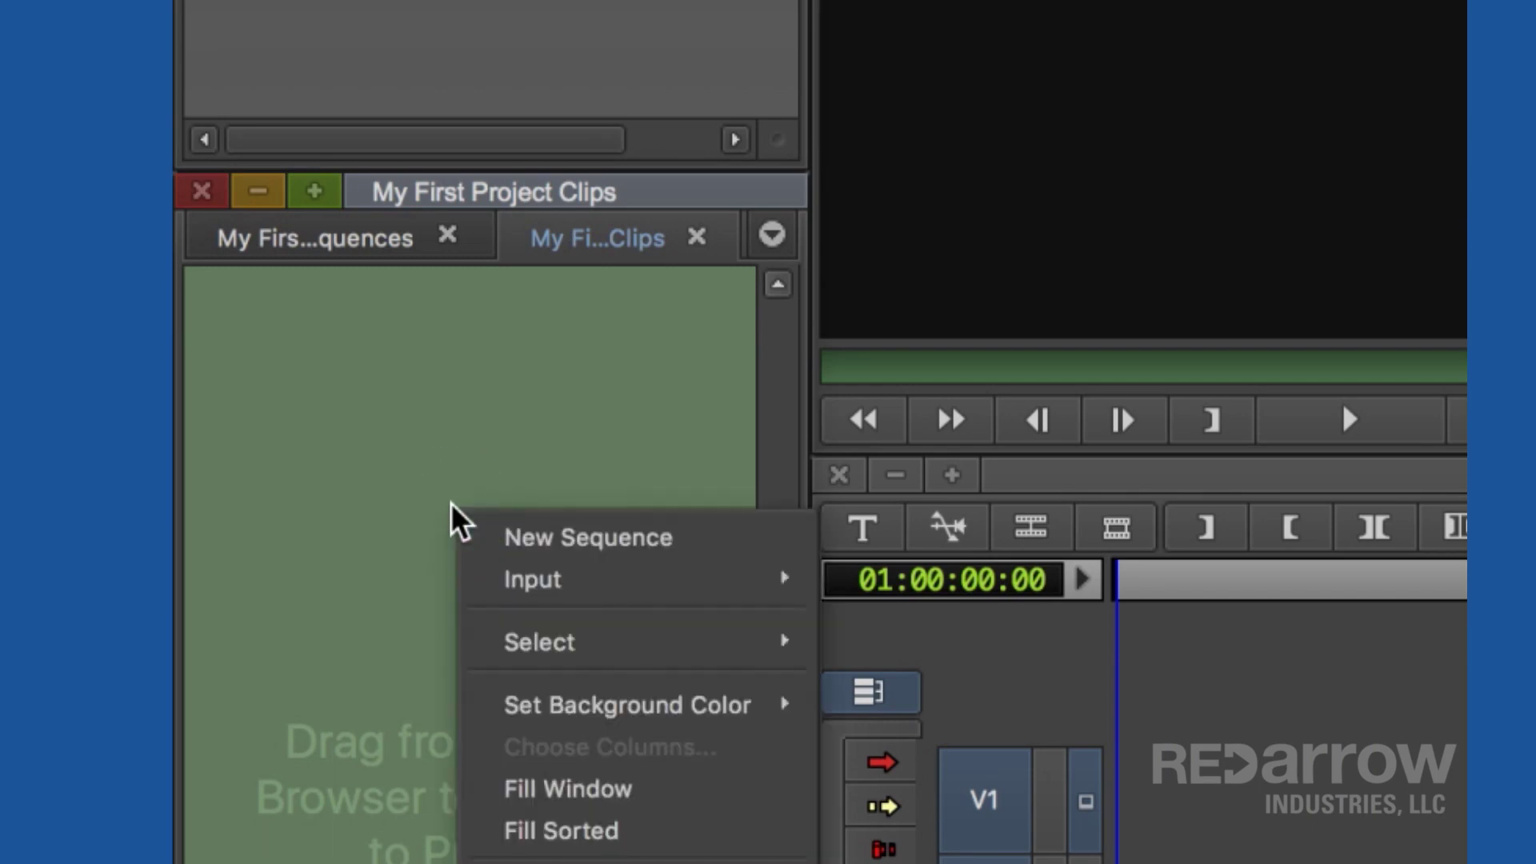
pyautogui.moveTo(501, 569)
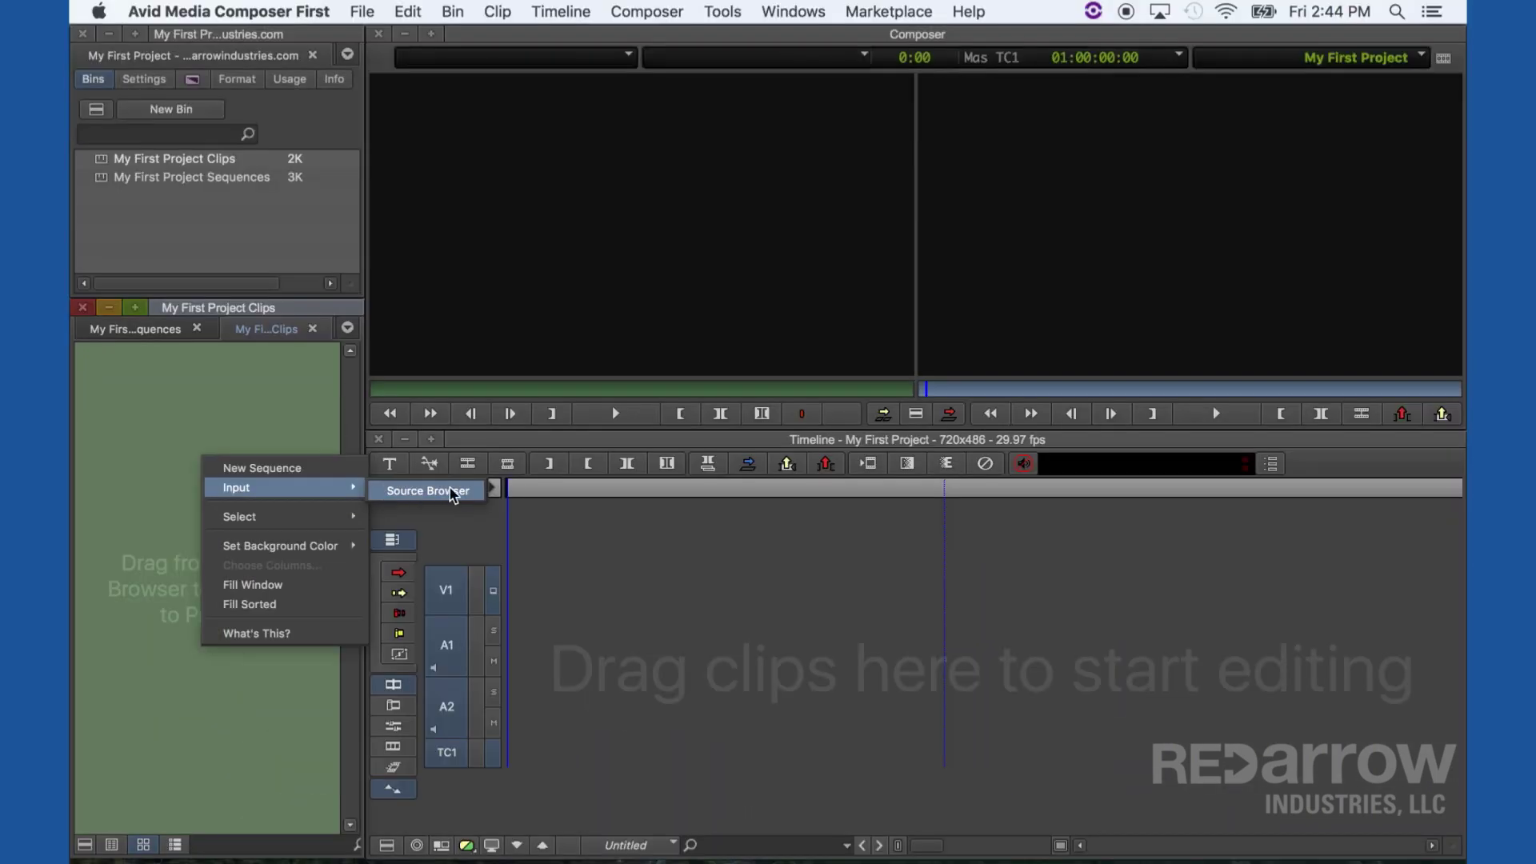
pyautogui.click(1016, 582)
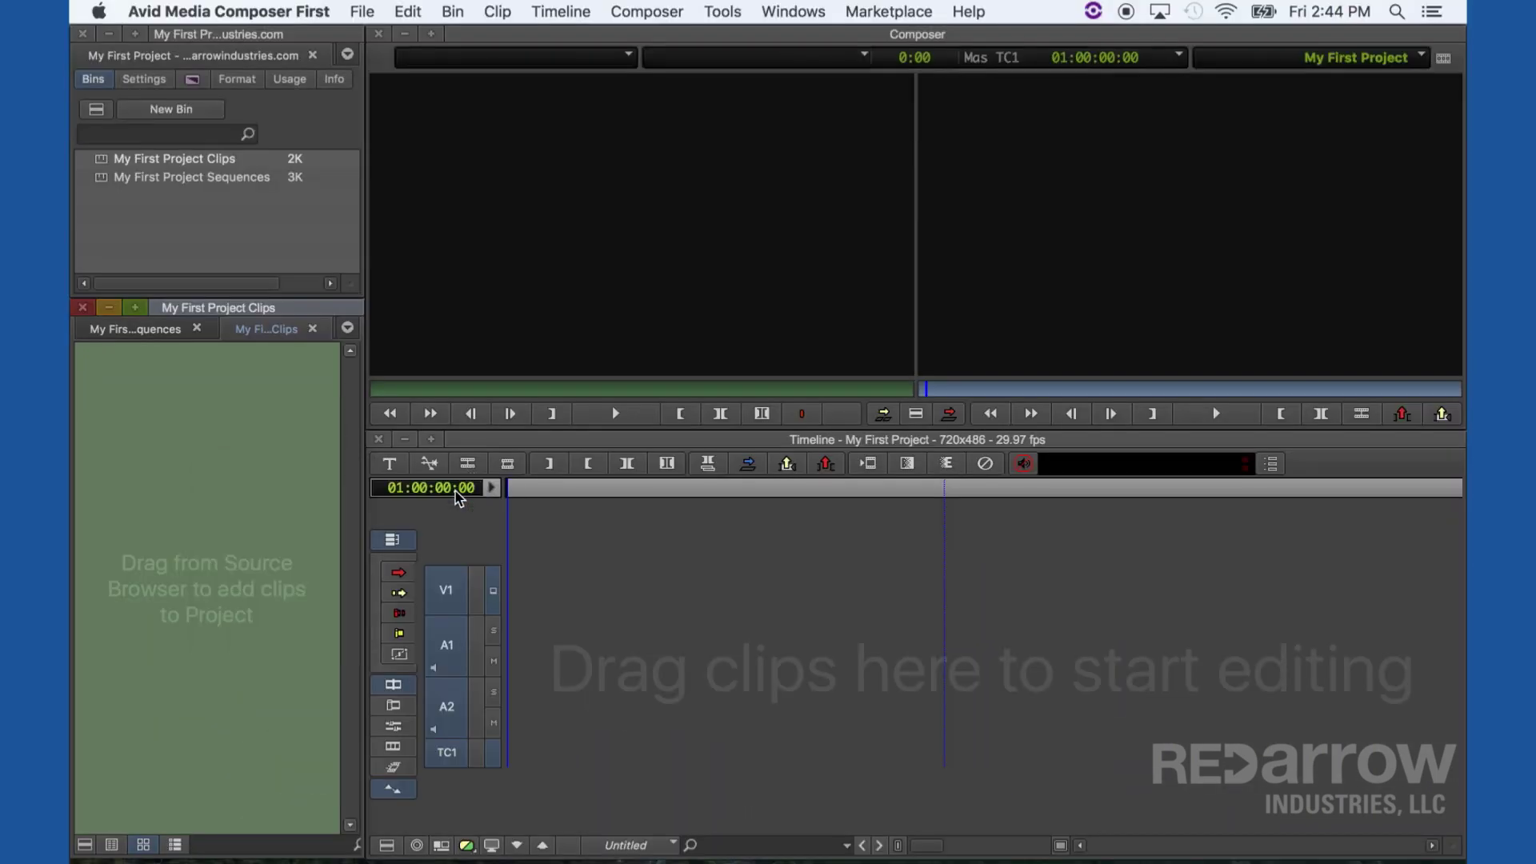
# Browse to the test drive's ELEMENTS > FOOTAGE folder and choose Import instead of Link
pyautogui.doubleClick(381, 272)
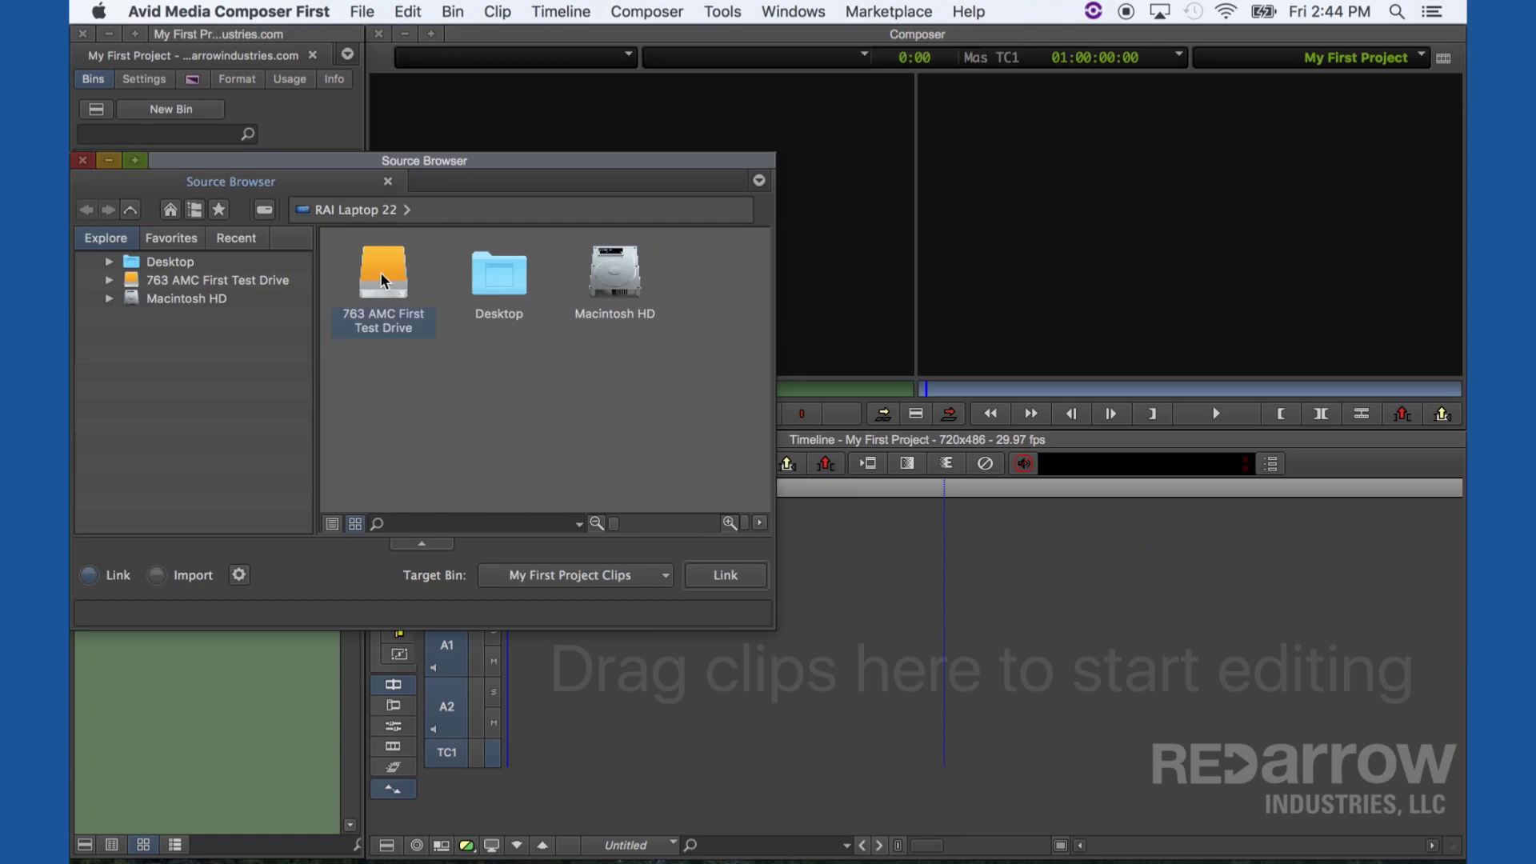
pyautogui.doubleClick(501, 273)
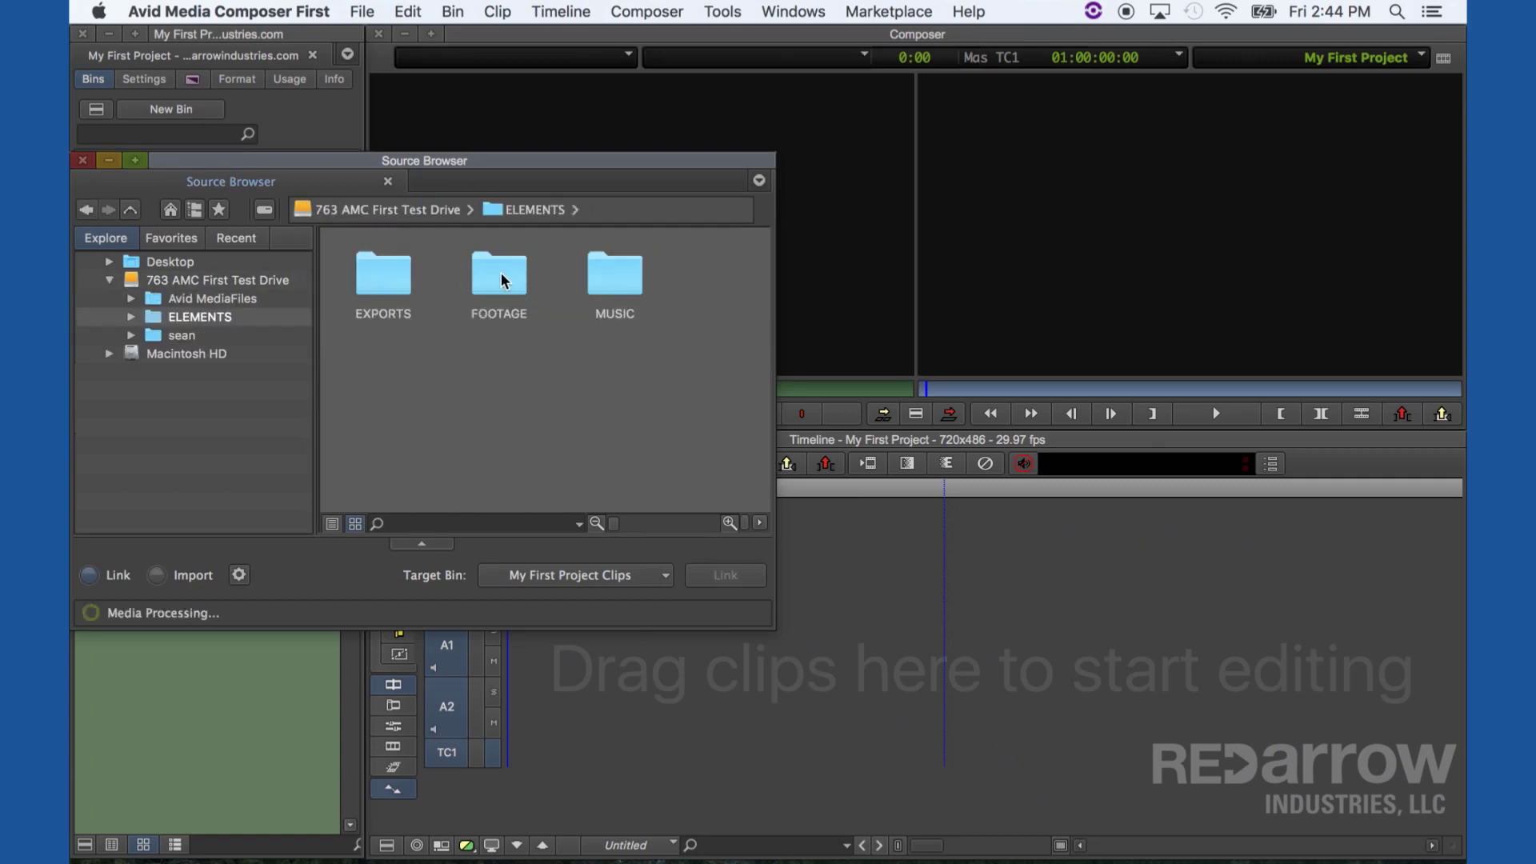
pyautogui.doubleClick(499, 274)
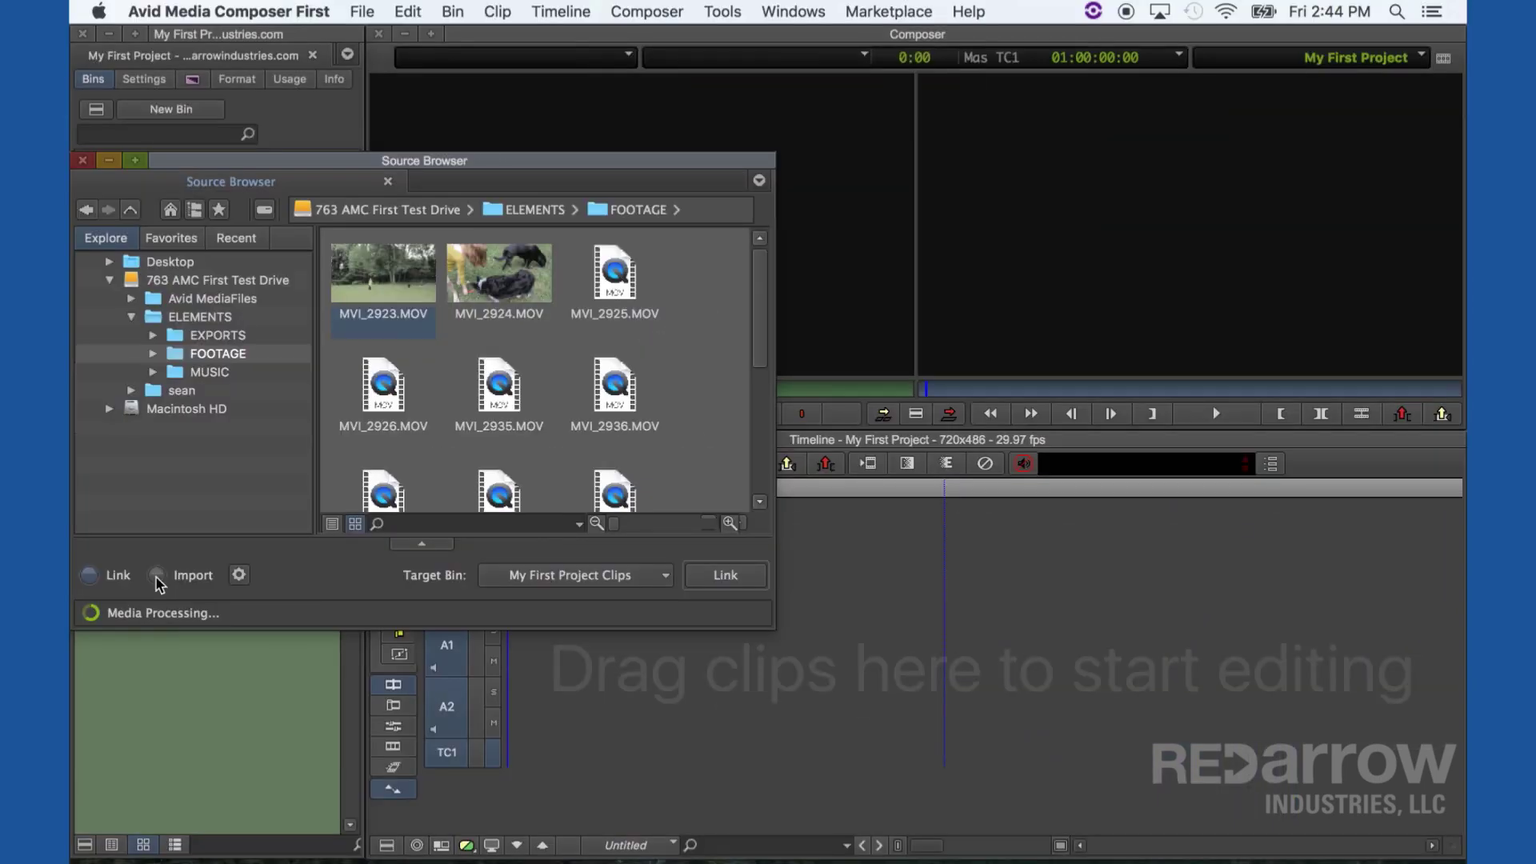
pyautogui.click(157, 576)
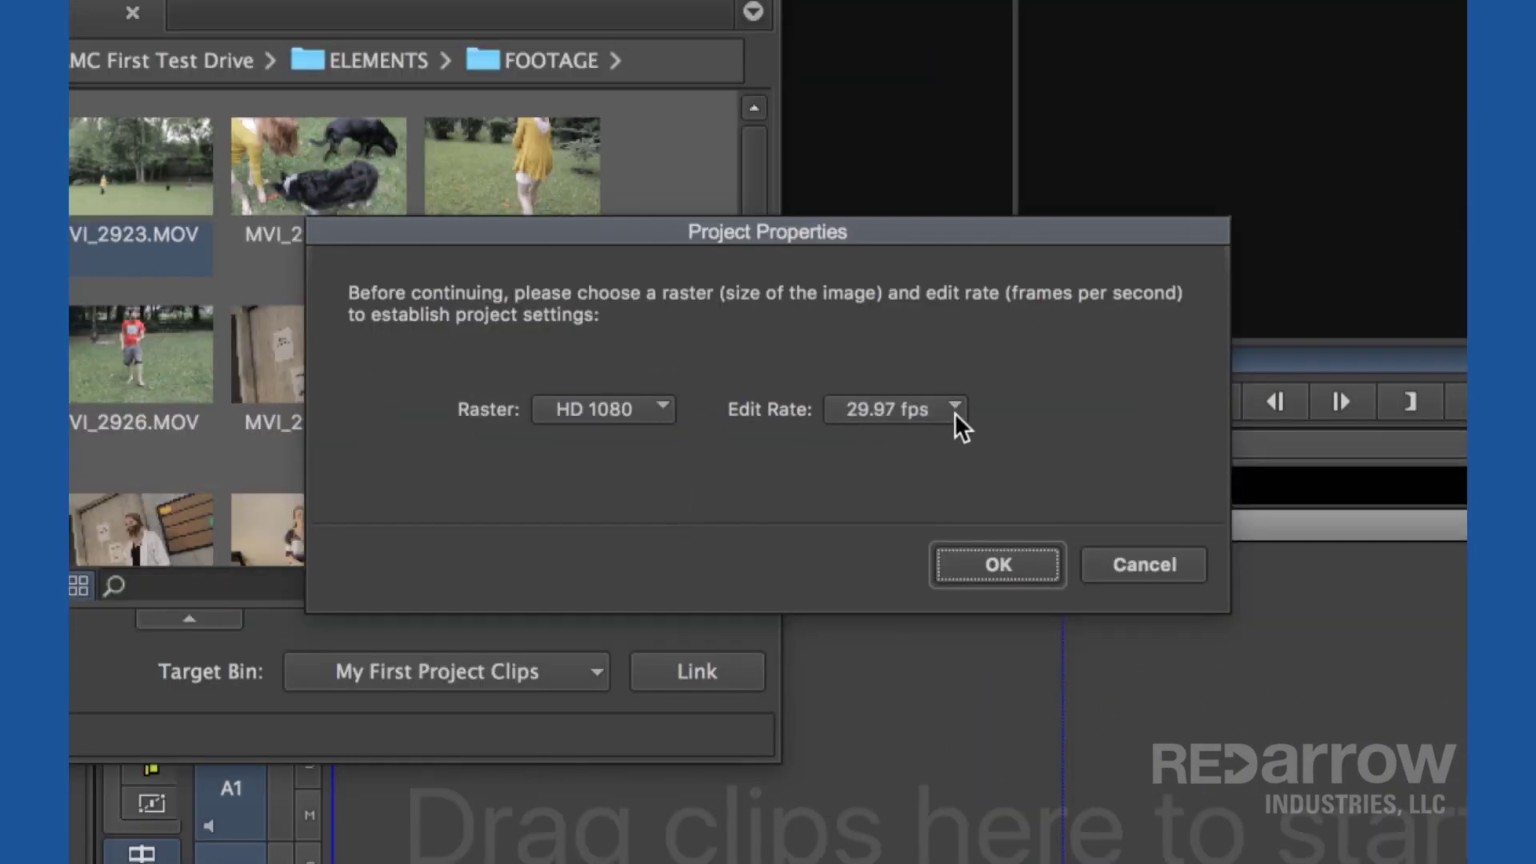
# Set the edit rate to 23.976 fps, then select all FOOTAGE clips and import them
pyautogui.click(955, 410)
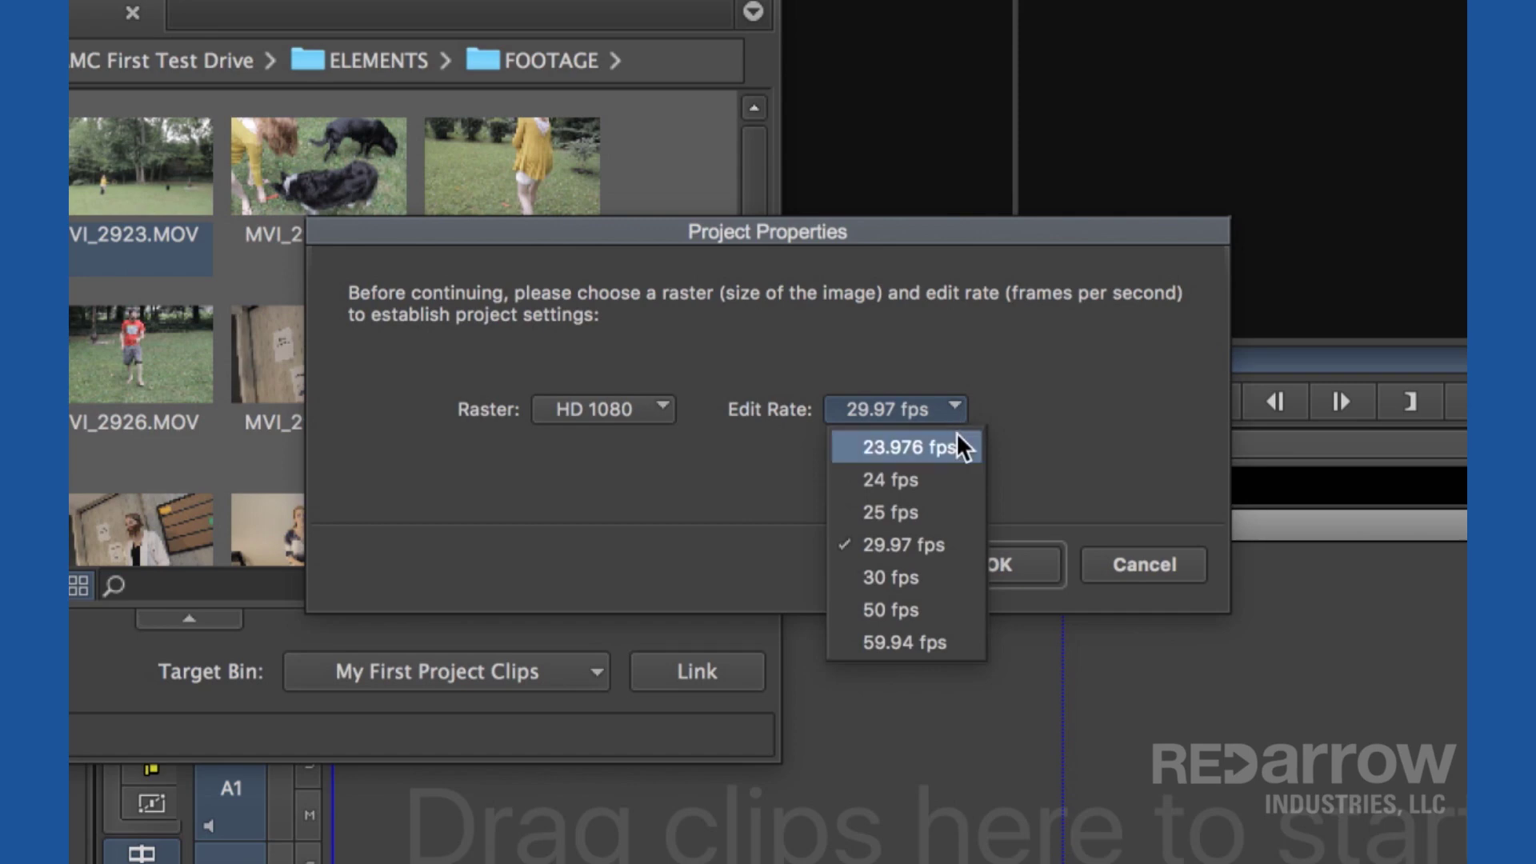
pyautogui.click(957, 433)
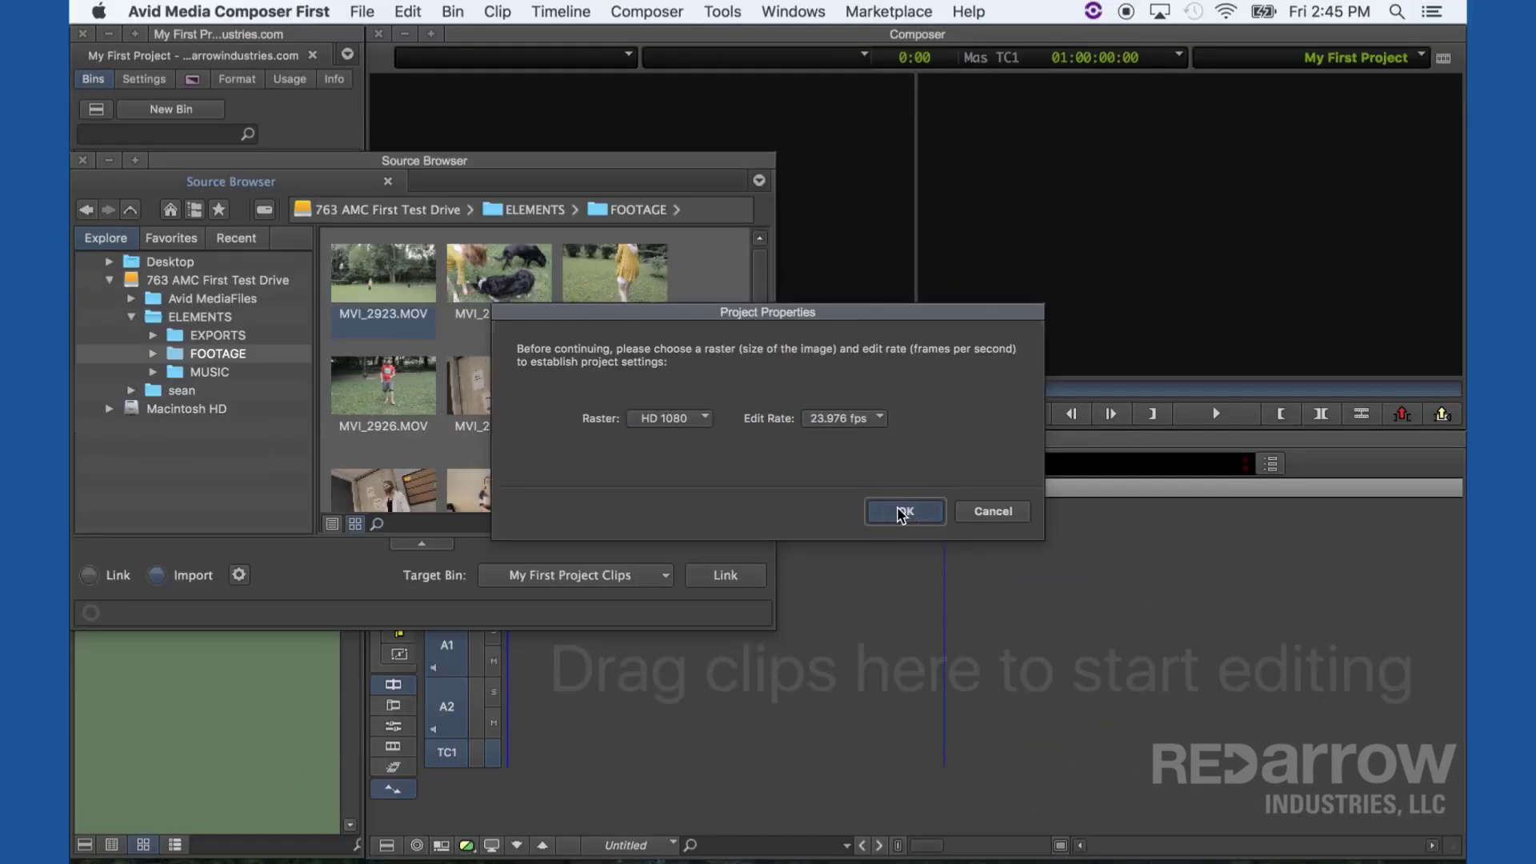
pyautogui.click(904, 512)
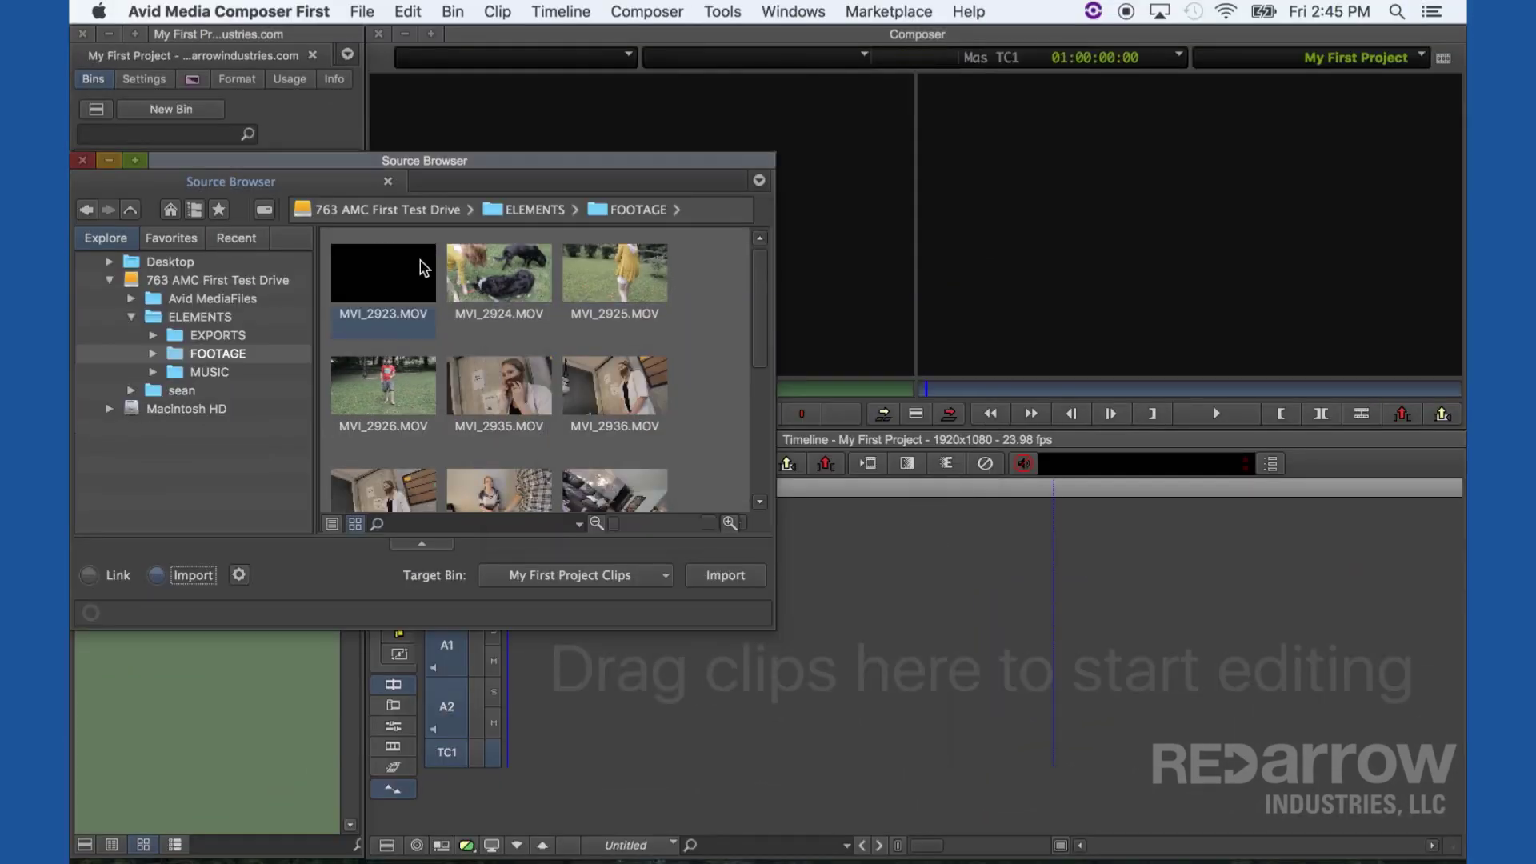
pyautogui.press('super+a')
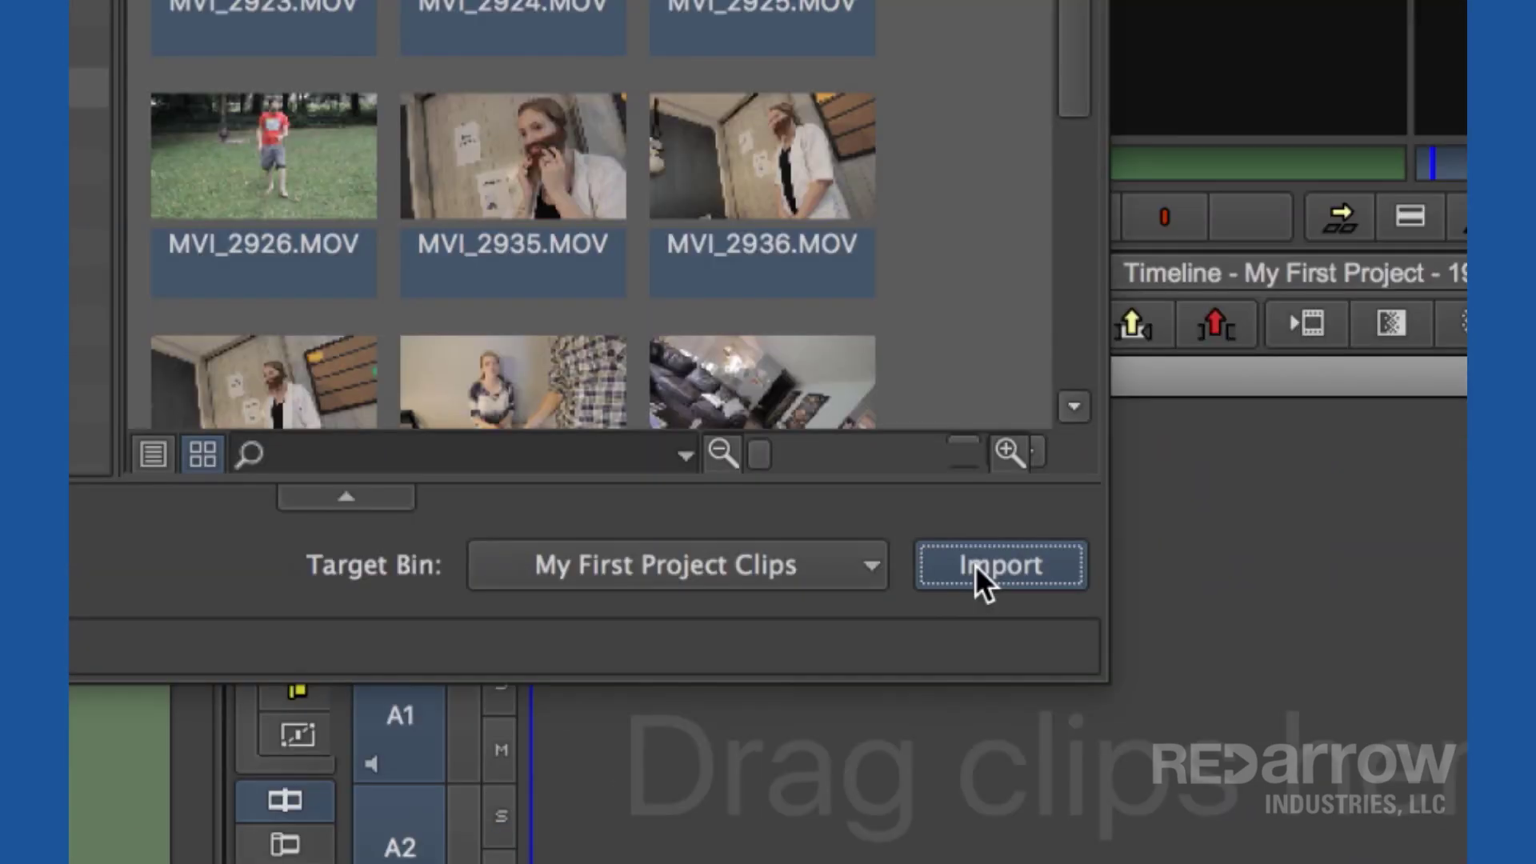
pyautogui.click(718, 577)
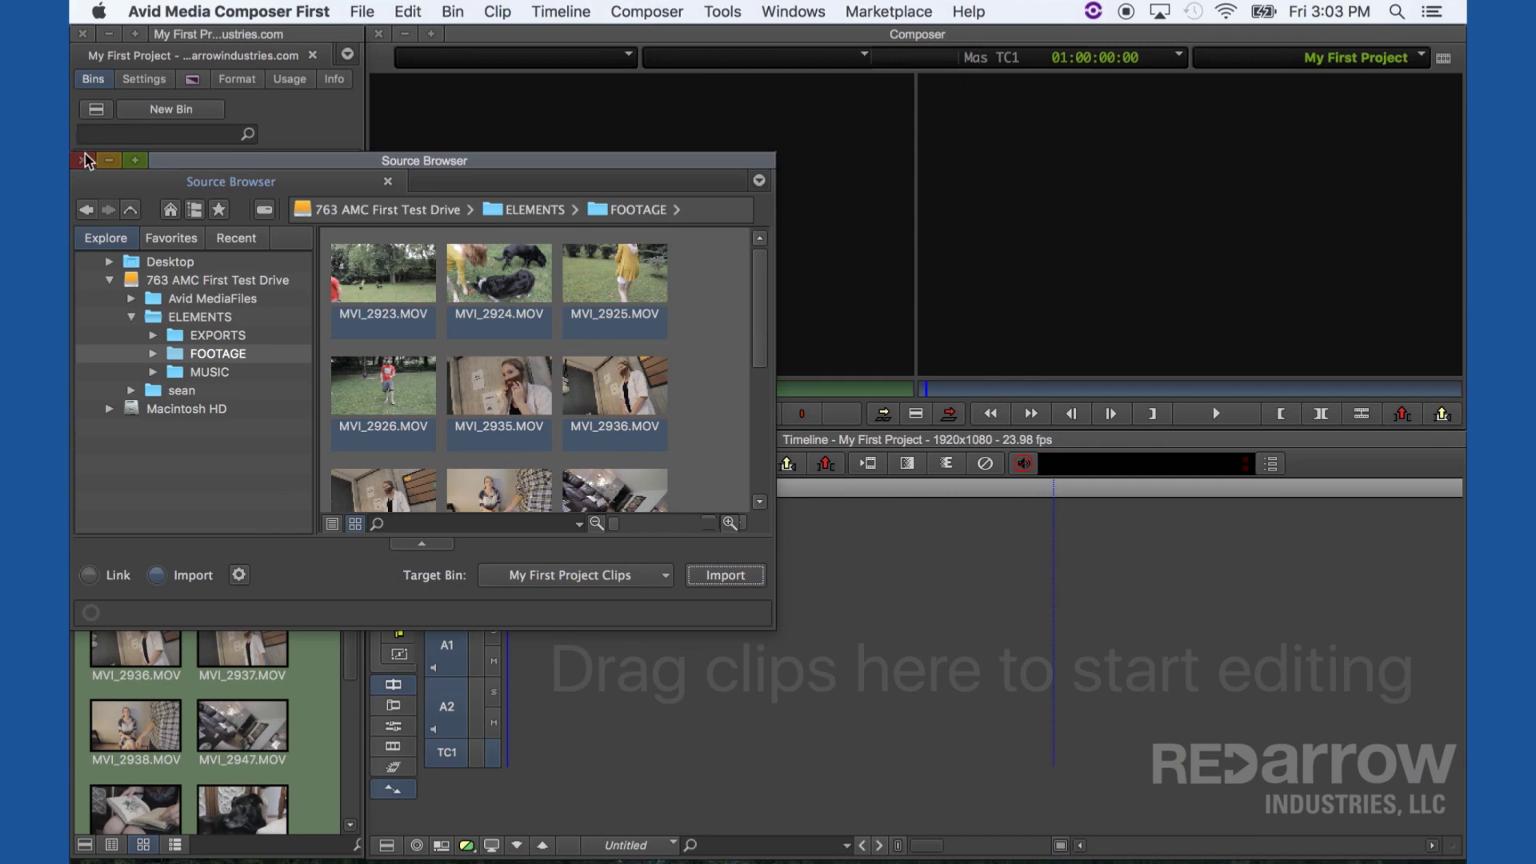
# Close the Source Browser and overwrite MVI_2924.MOV onto the timeline from a marked In point
pyautogui.click(83, 160)
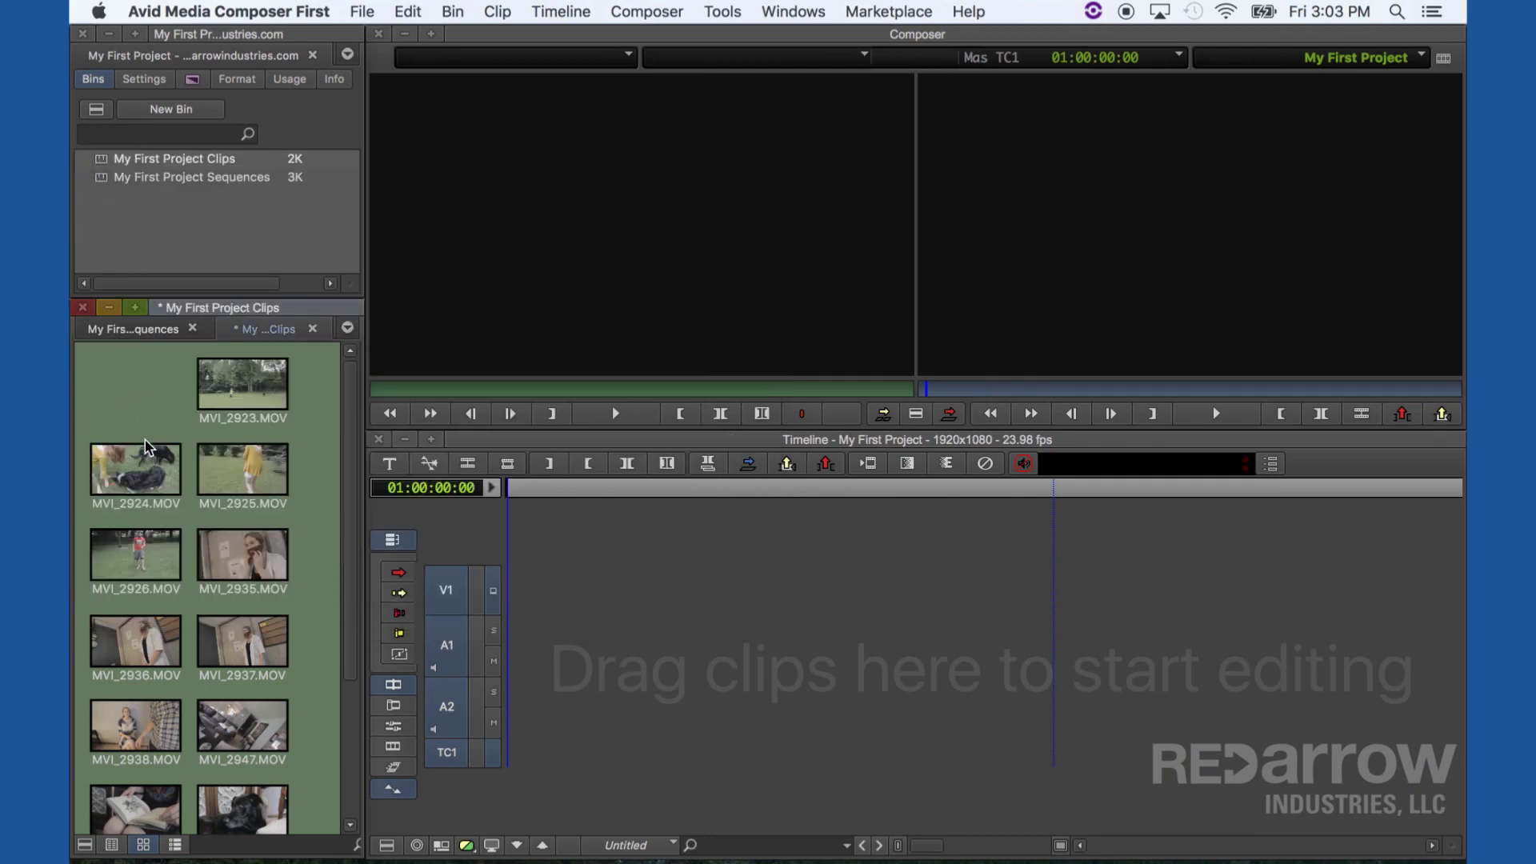
pyautogui.doubleClick(146, 460)
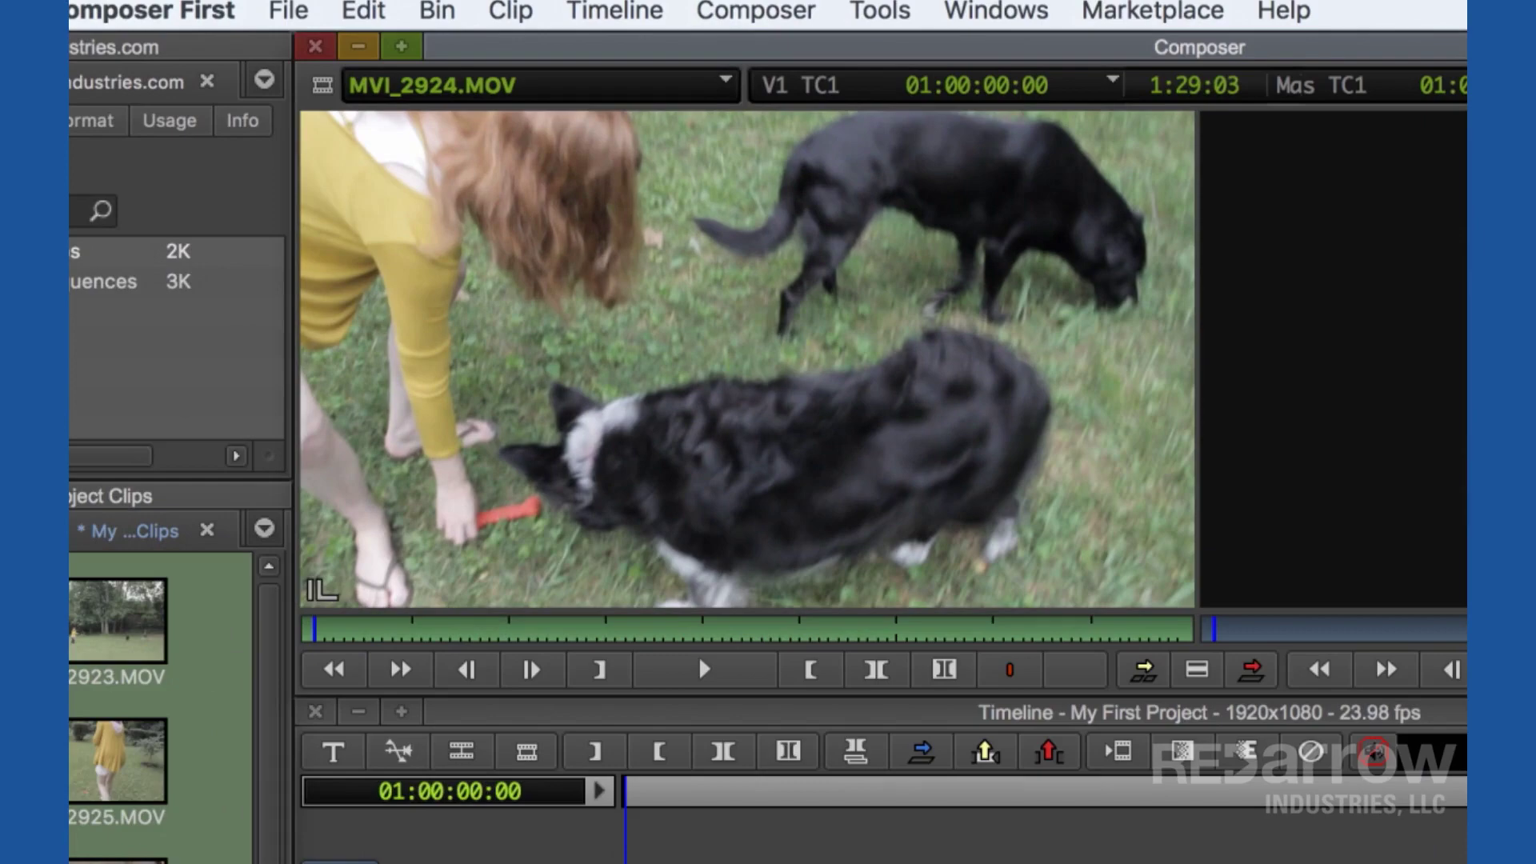
pyautogui.moveTo(504, 629); pyautogui.dragTo(565, 642)
pyautogui.press('i')
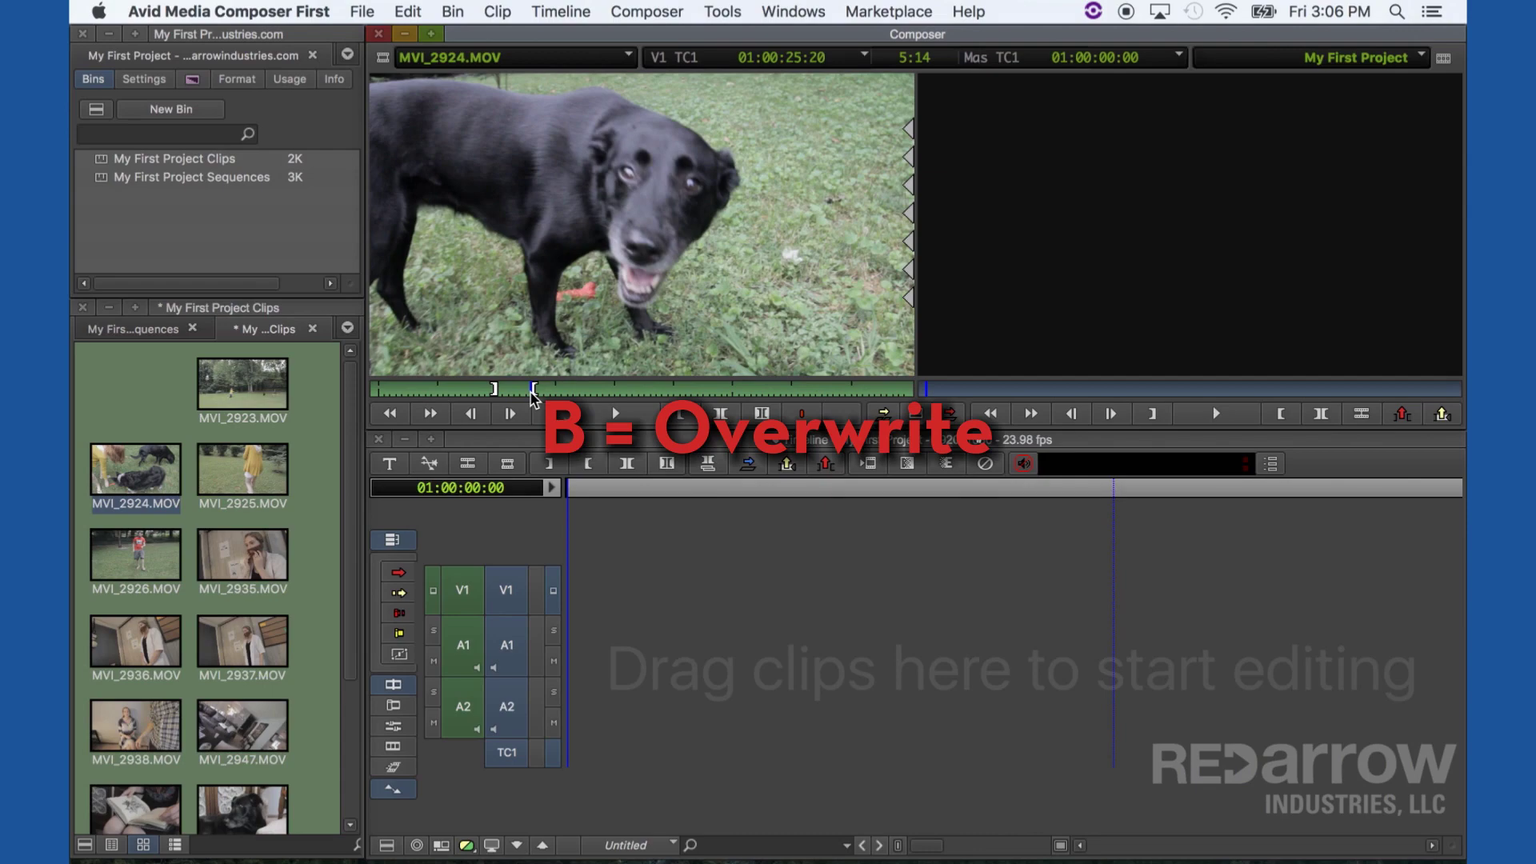
pyautogui.press('b')
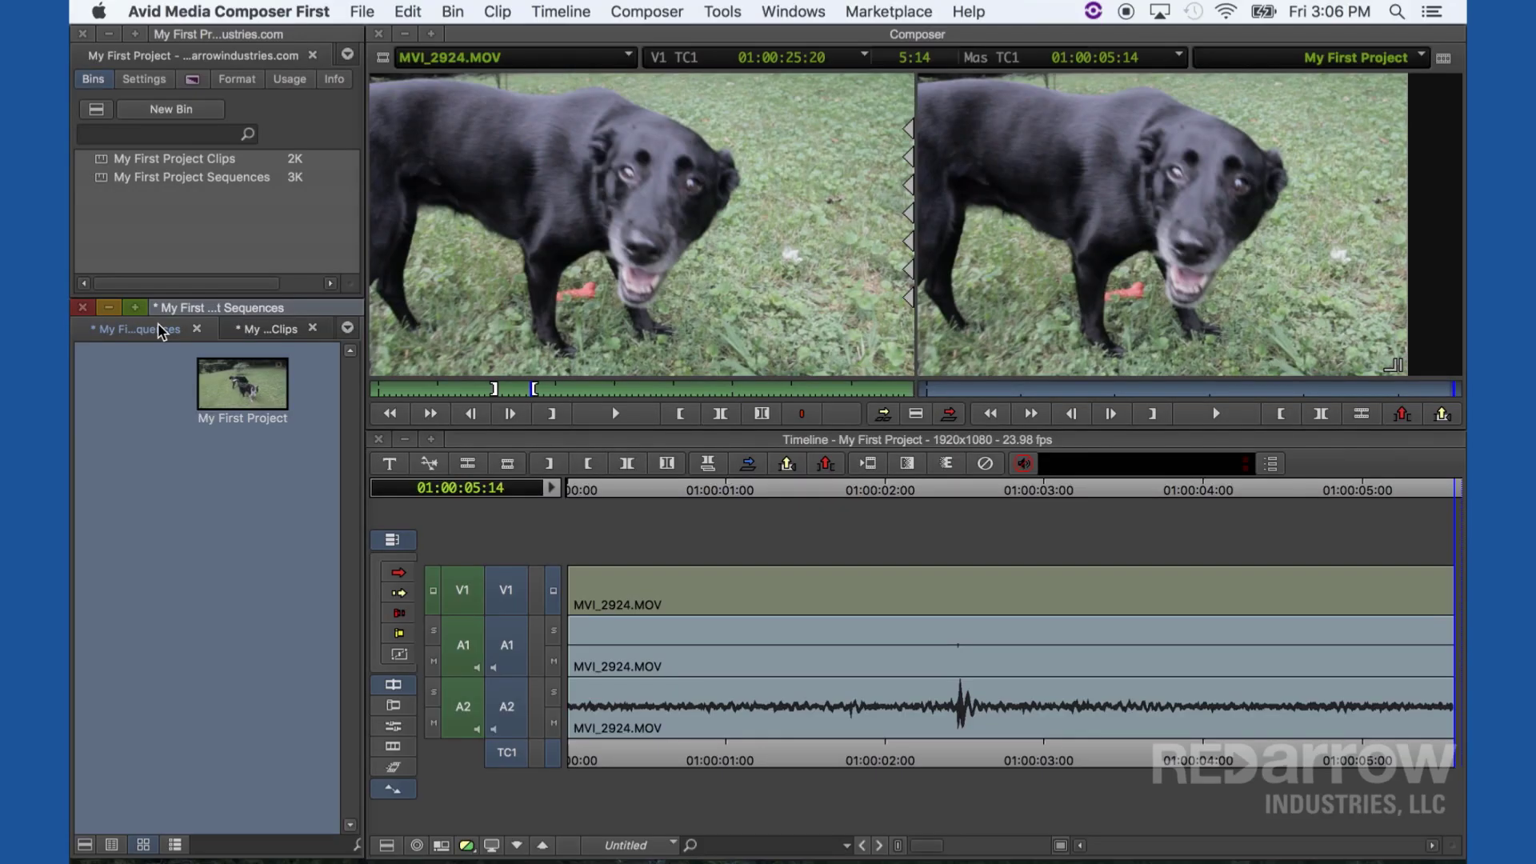
# Mark In and Out on MVI_2947.MOV and splice that piece onto the sequence end
pyautogui.click(258, 331)
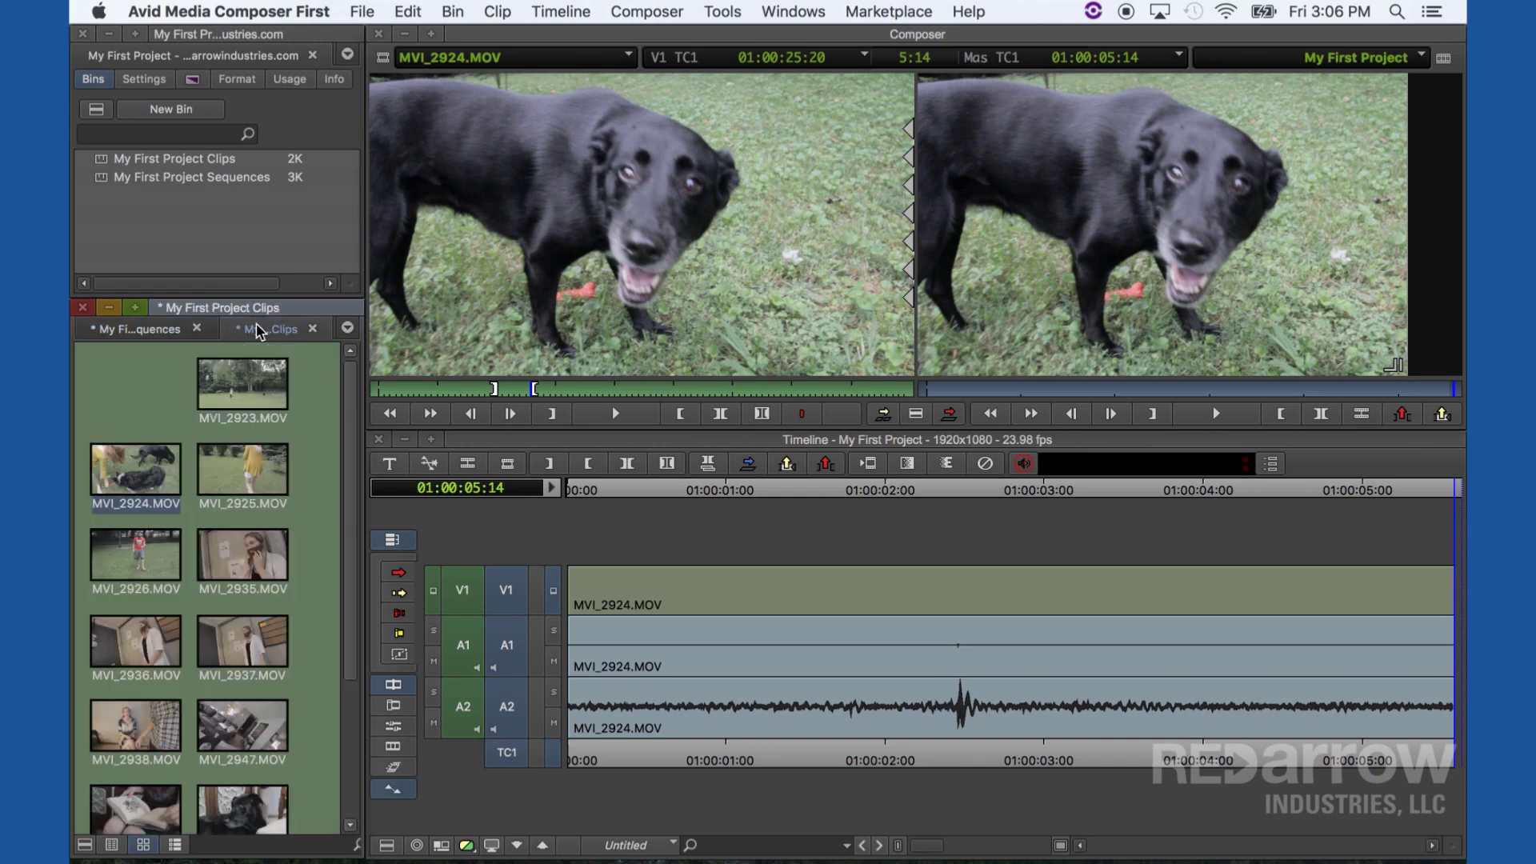
pyautogui.doubleClick(245, 720)
pyautogui.press('i')
pyautogui.moveTo(452, 392); pyautogui.dragTo(802, 392)
pyautogui.press('o')
pyautogui.press('v')
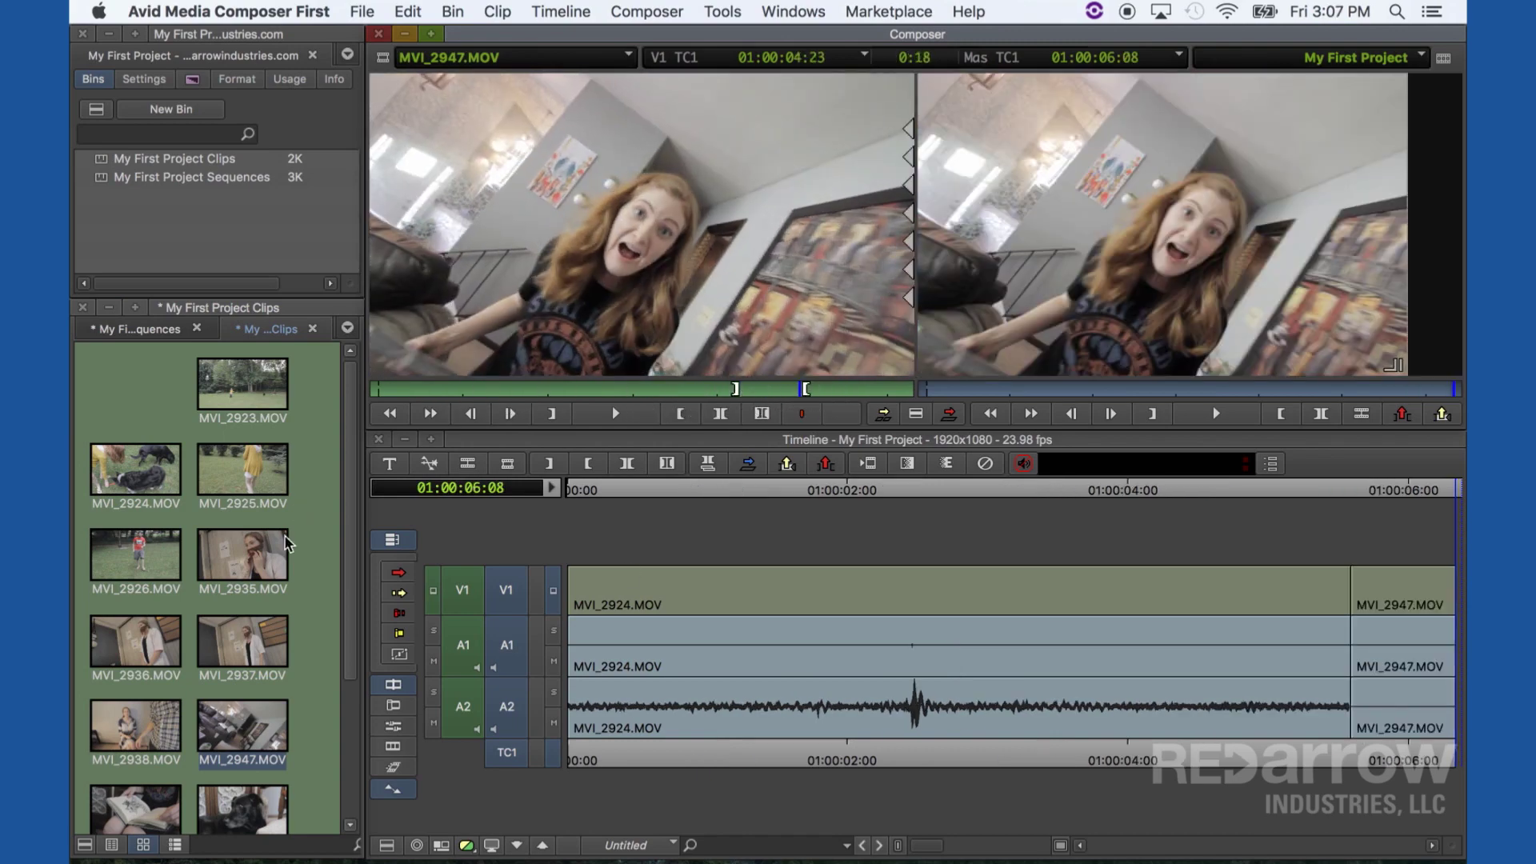
# Append MVI_2949, the book-reading clip MVI_2948, and MVI_2923.MOV to the sequence
pyautogui.doubleClick(242, 808)
pyautogui.press('v')
pyautogui.doubleClick(136, 724)
pyautogui.press('v')
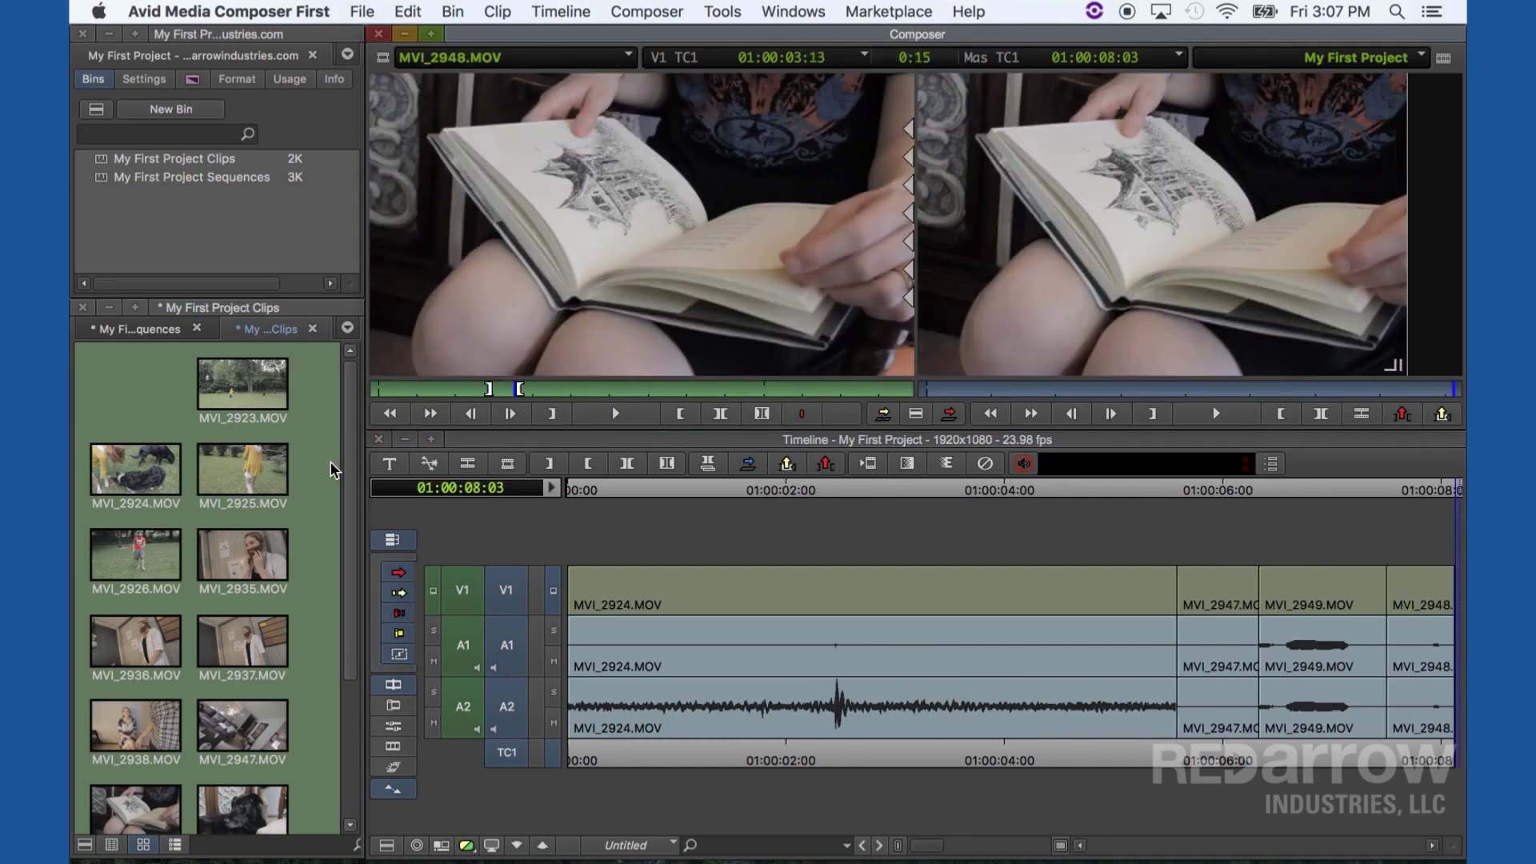
pyautogui.doubleClick(242, 384)
pyautogui.press('v')
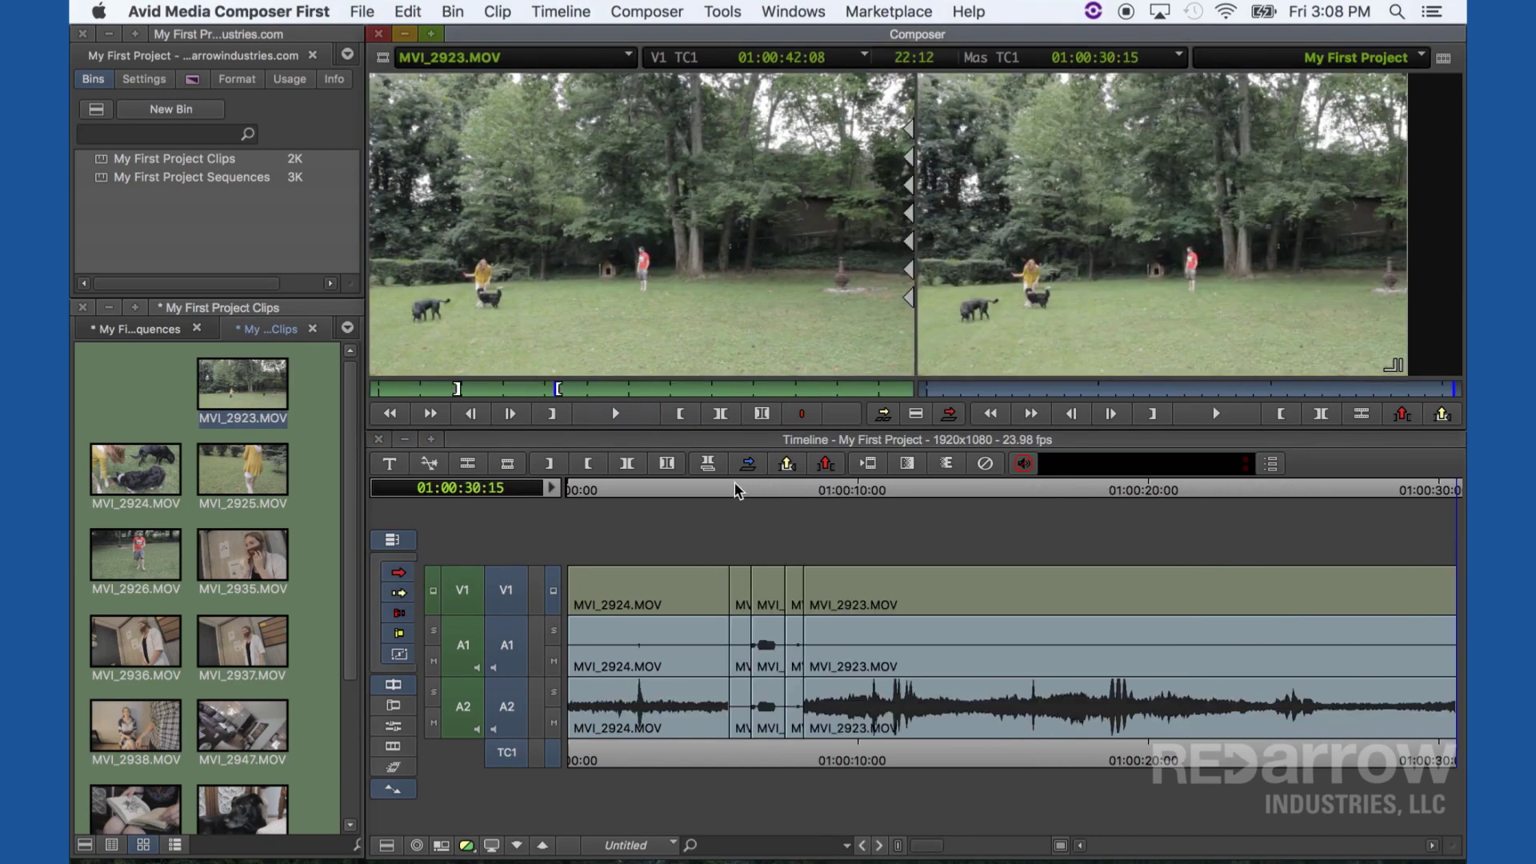
pyautogui.moveTo(736, 492); pyautogui.dragTo(699, 519)
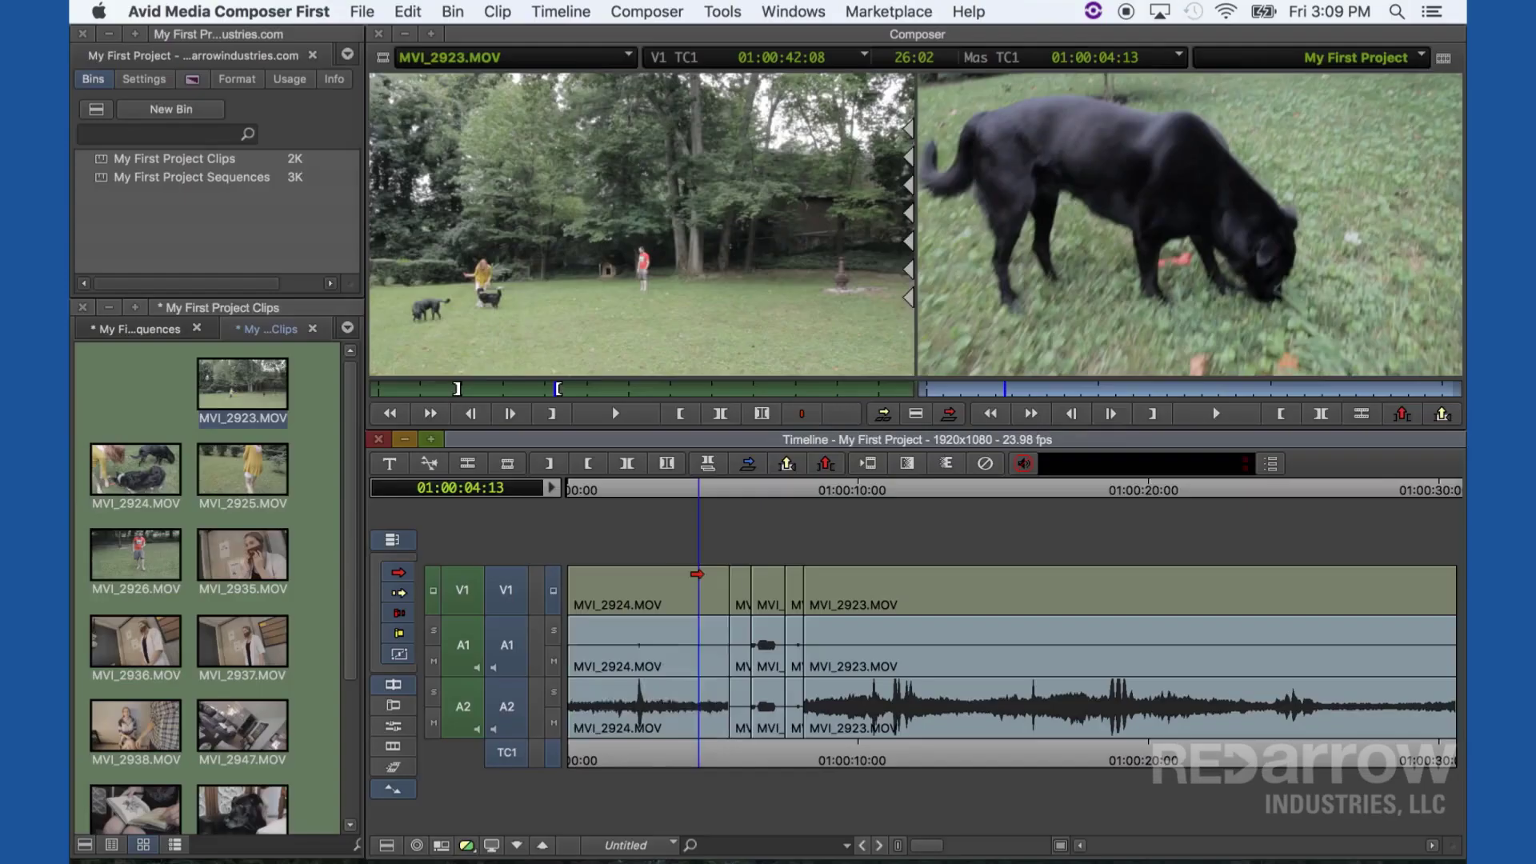
# Select the MVI_2924 segment, try repositioning it, then zoom the timeline view in
pyautogui.click(651, 386)
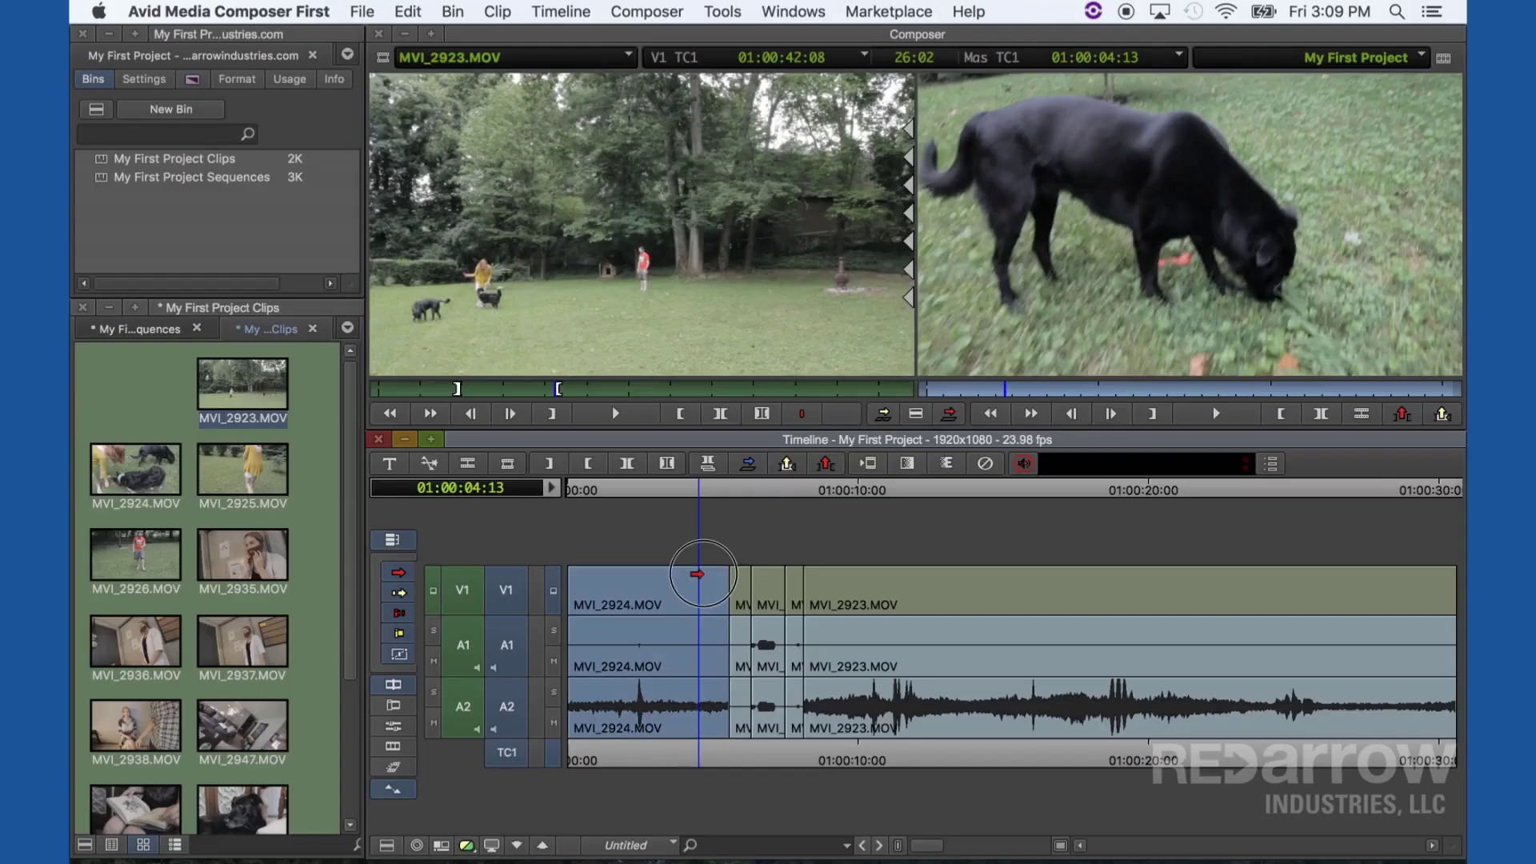
pyautogui.moveTo(740, 580); pyautogui.dragTo(785, 605)
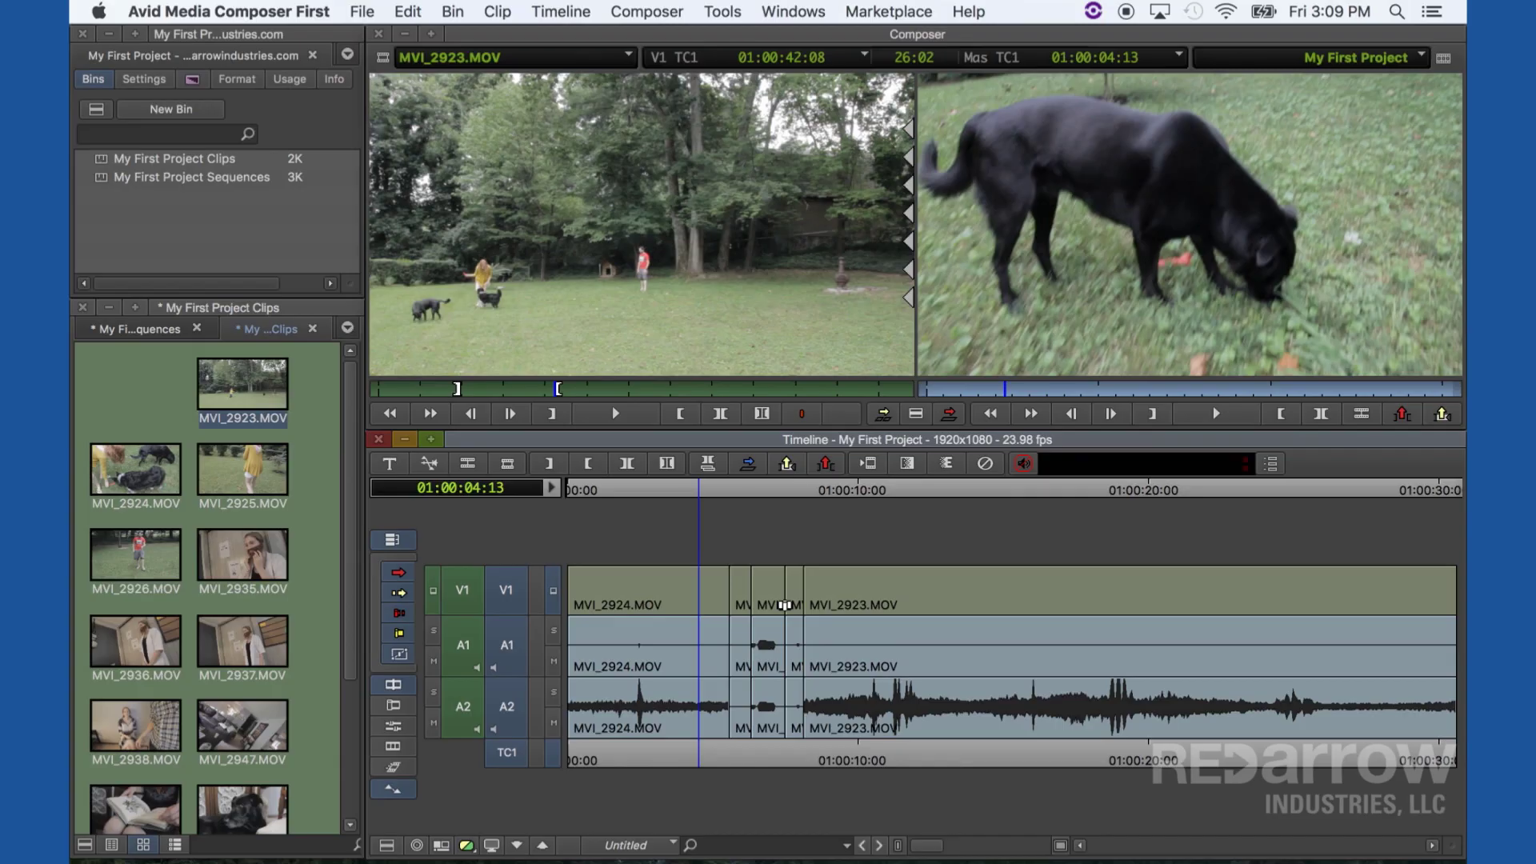
pyautogui.moveTo(941, 845); pyautogui.dragTo(900, 846)
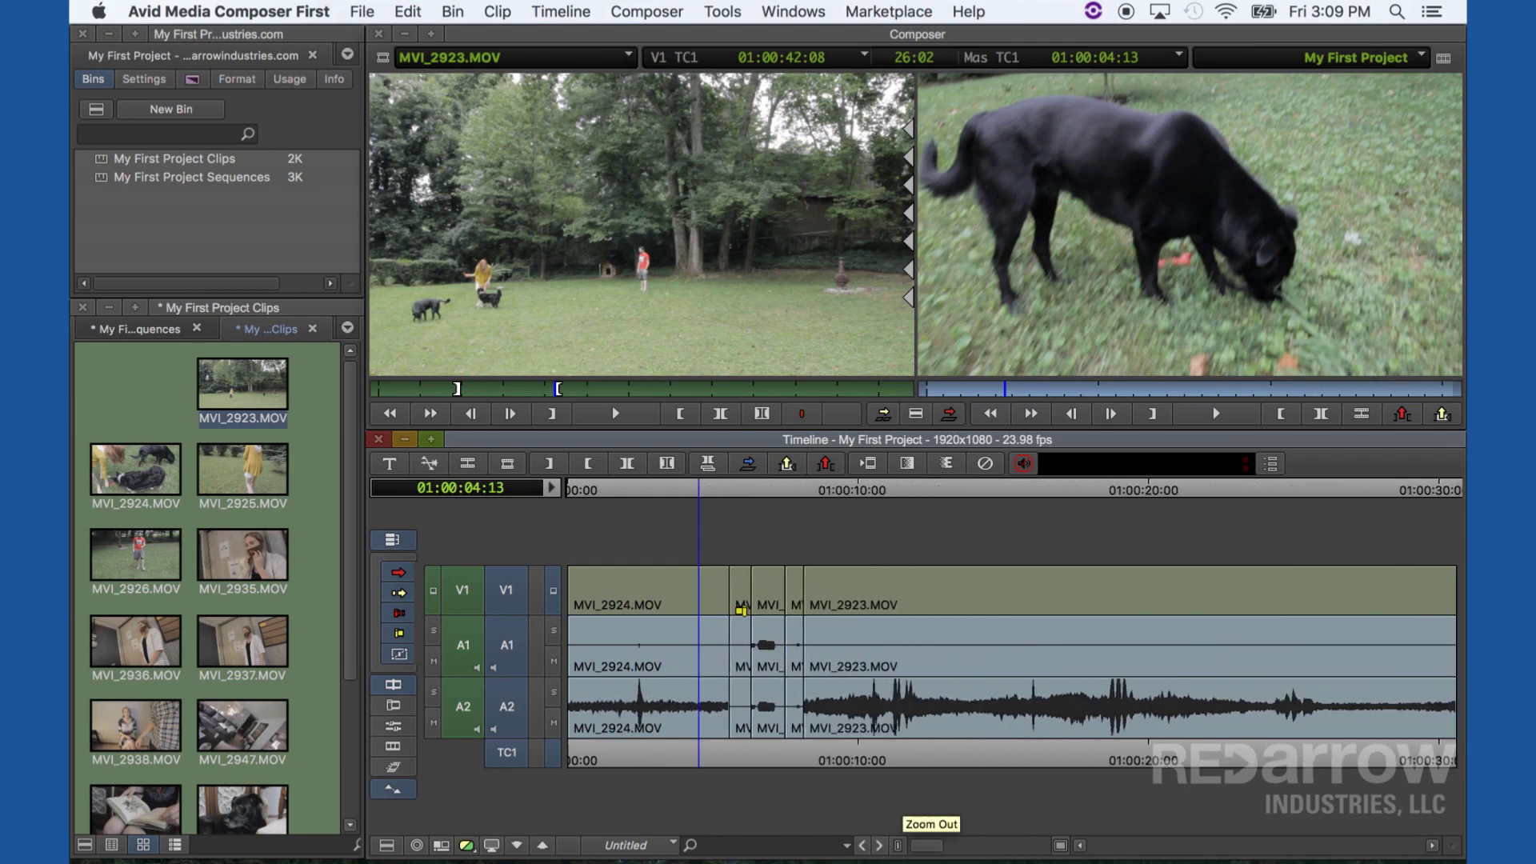
# Mark the short clip before MVI_2923 and overwrite it with MVI_2950.MOV footage
pyautogui.click(711, 490)
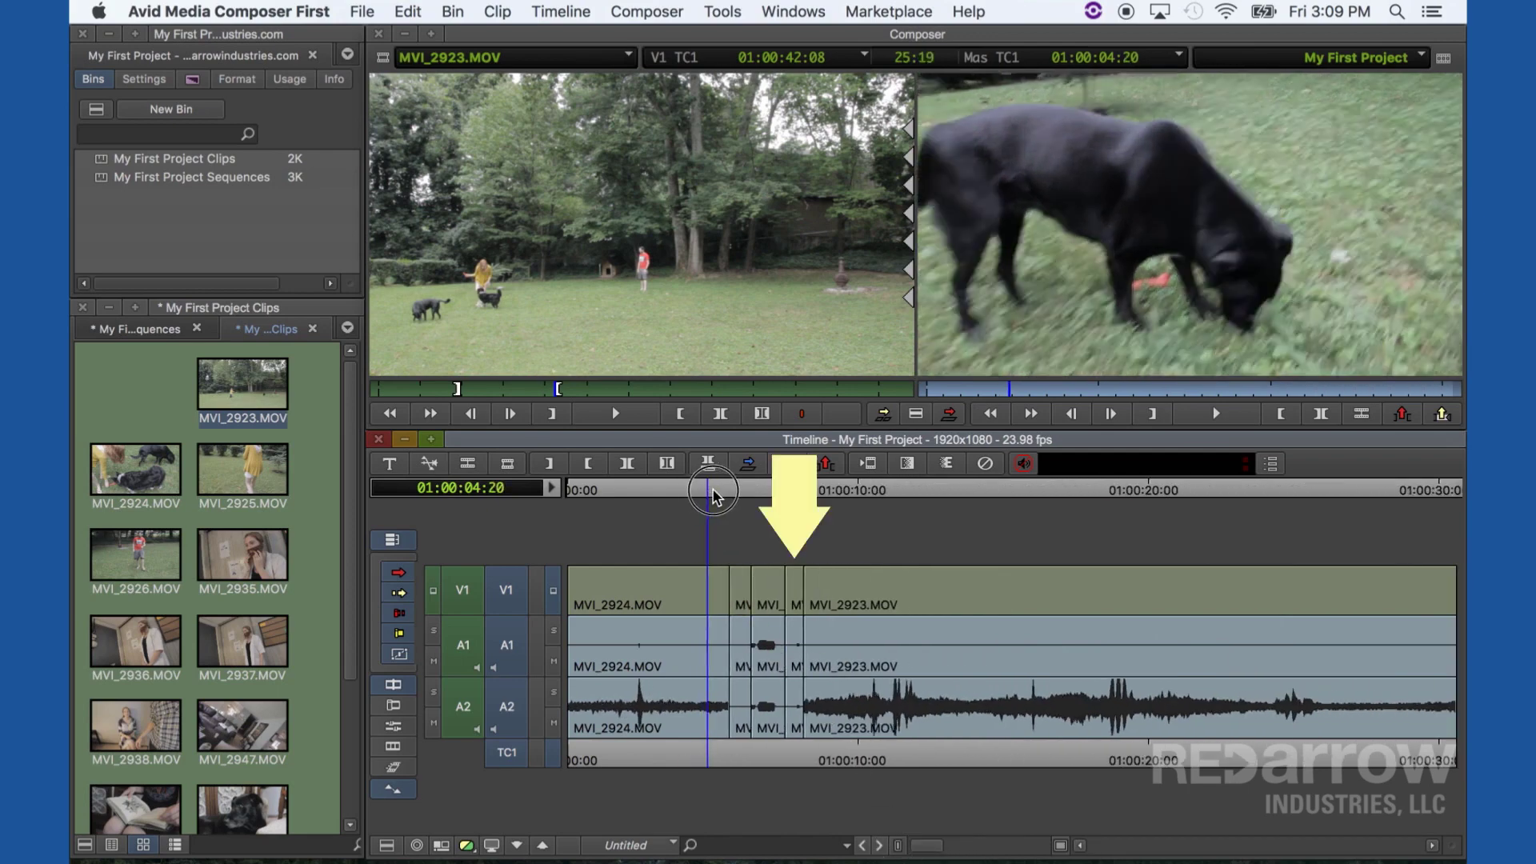
pyautogui.moveTo(712, 494); pyautogui.dragTo(795, 505)
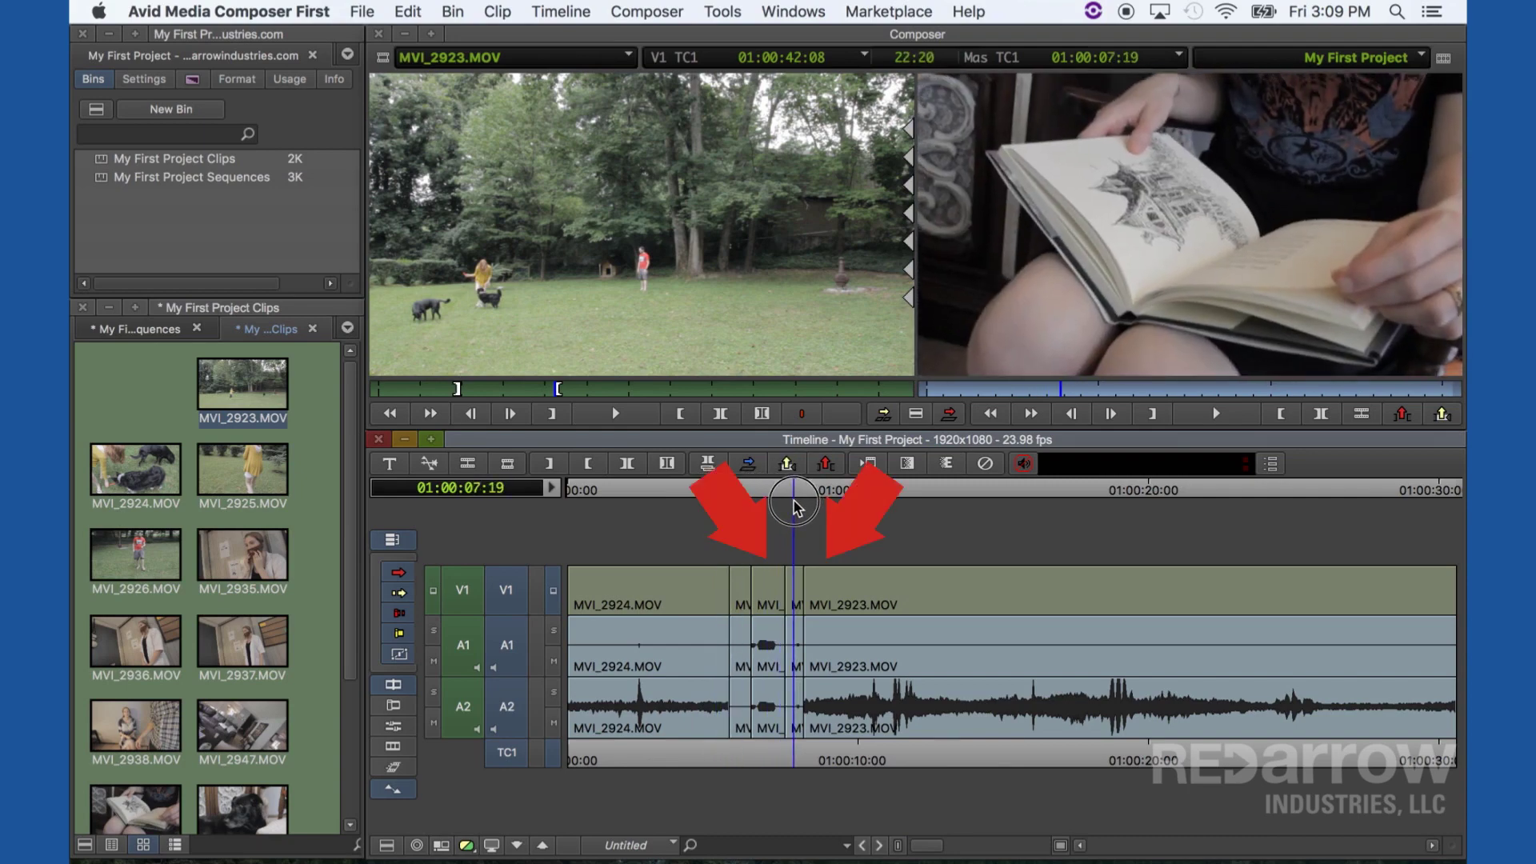
pyautogui.press('t')
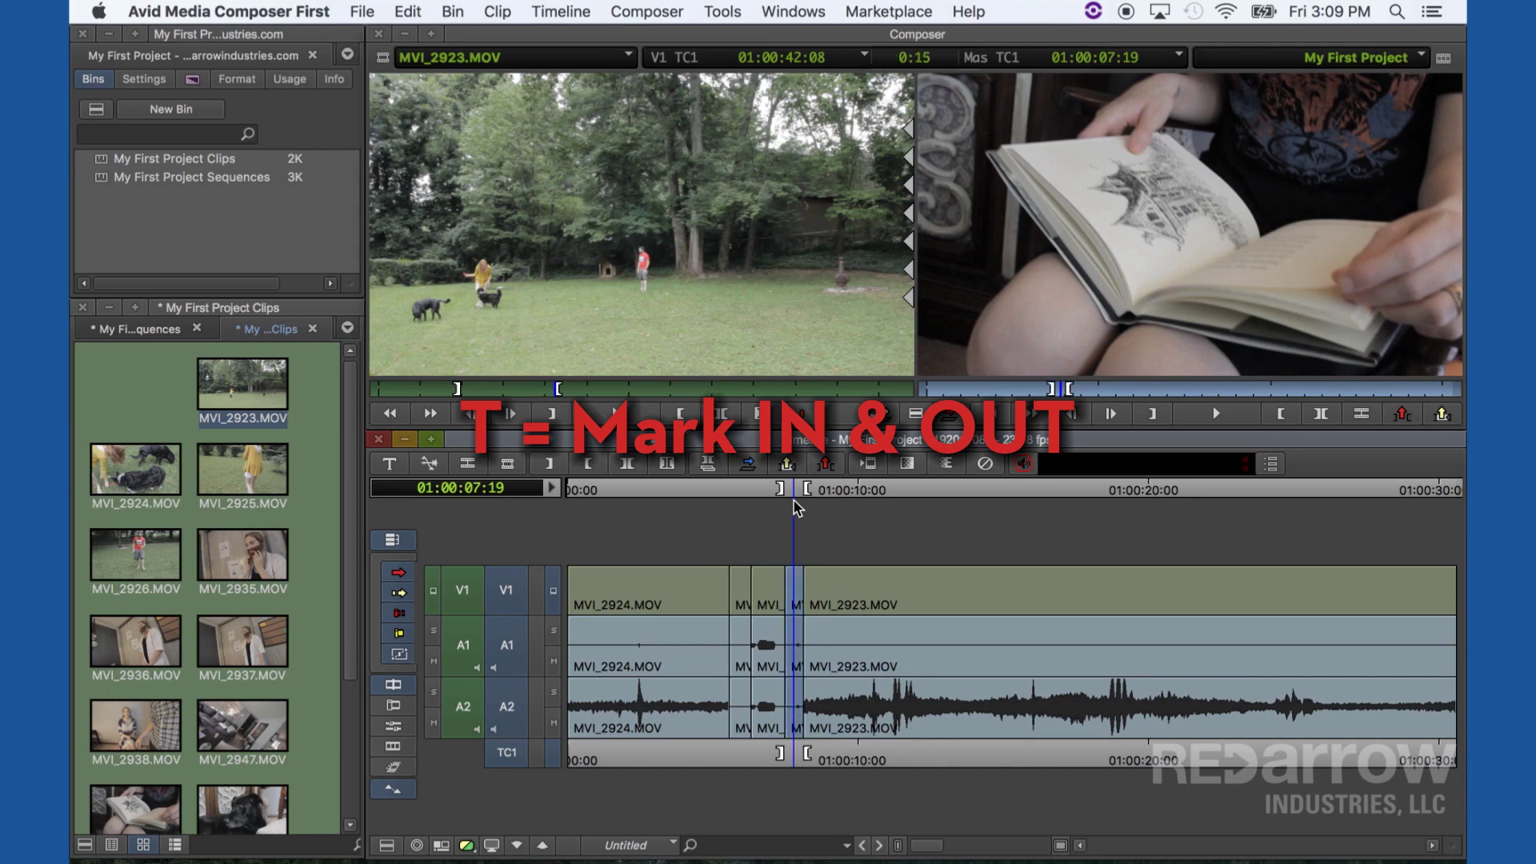
pyautogui.moveTo(350, 608); pyautogui.dragTo(352, 744)
pyautogui.doubleClick(136, 689)
pyautogui.click(418, 389)
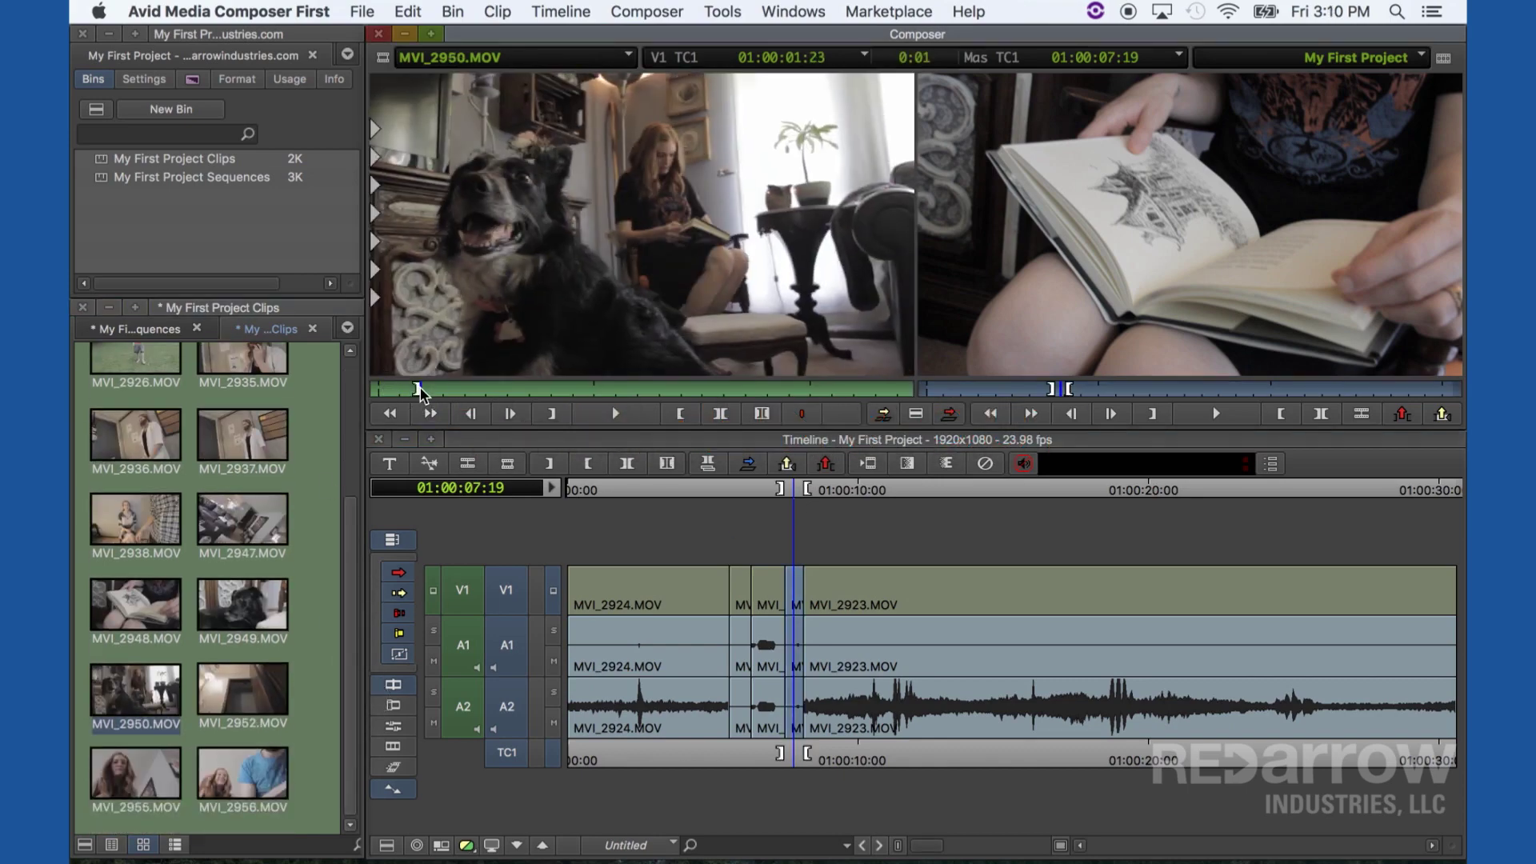
pyautogui.press('b')
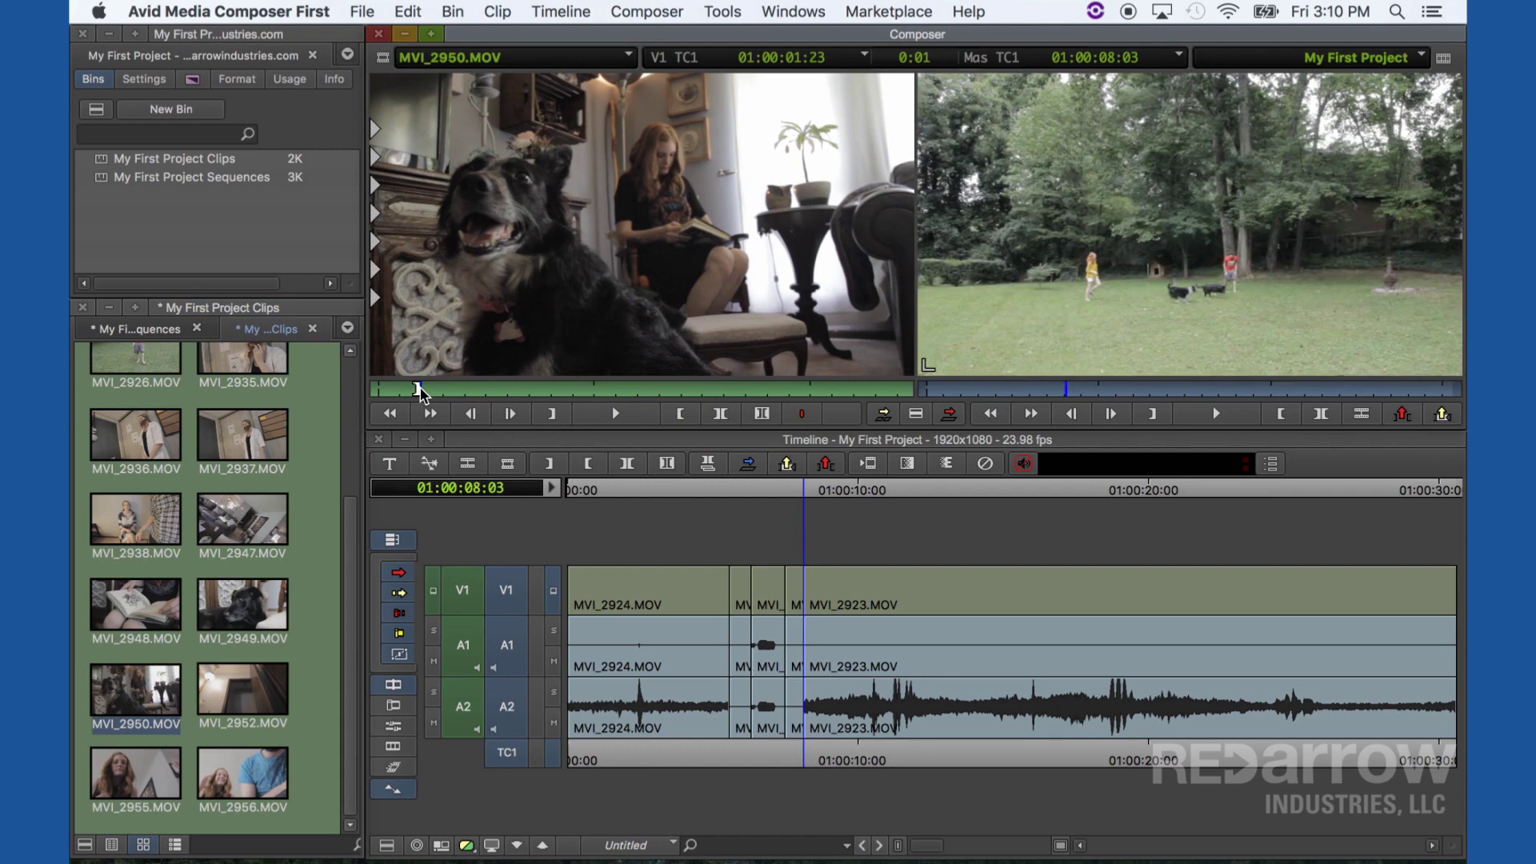
# Review the new MVI_2950 shot in the sequence and select MVI_2926.MOV in the bin
pyautogui.click(792, 490)
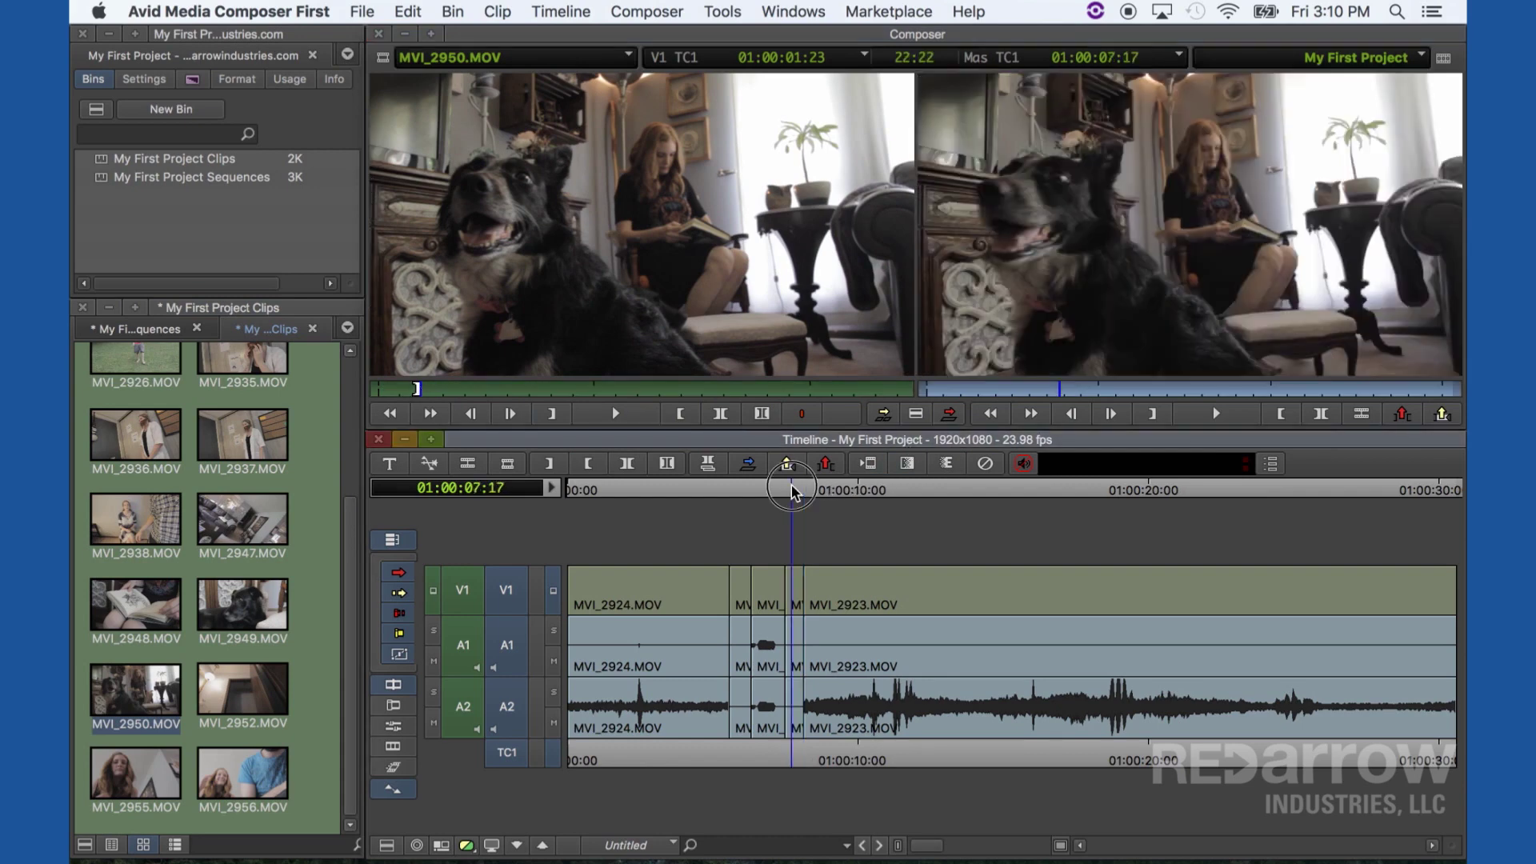
pyautogui.moveTo(792, 490)
pyautogui.mouseDown()
pyautogui.moveTo(823, 490)
pyautogui.moveTo(788, 495)
pyautogui.moveTo(804, 495)
pyautogui.mouseUp()
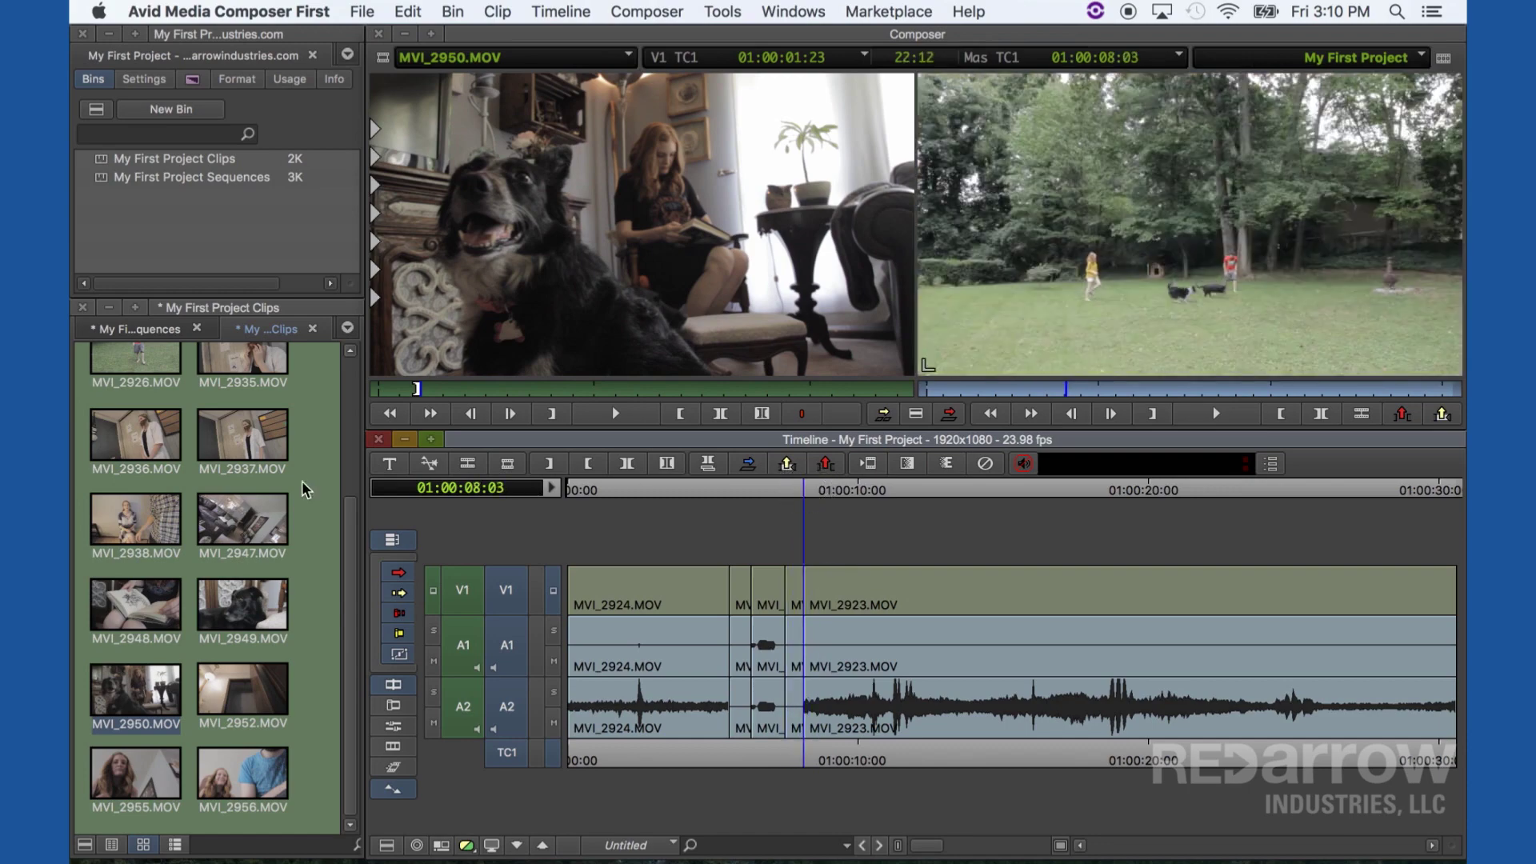
pyautogui.scroll(5, 200, 520)
pyautogui.click(142, 547)
# Splice a 2:21 section of MVI_2926.MOV showing the dogs playing into the sequence
pyautogui.doubleClick(142, 547)
pyautogui.moveTo(520, 390); pyautogui.dragTo(574, 392)
pyautogui.press('i')
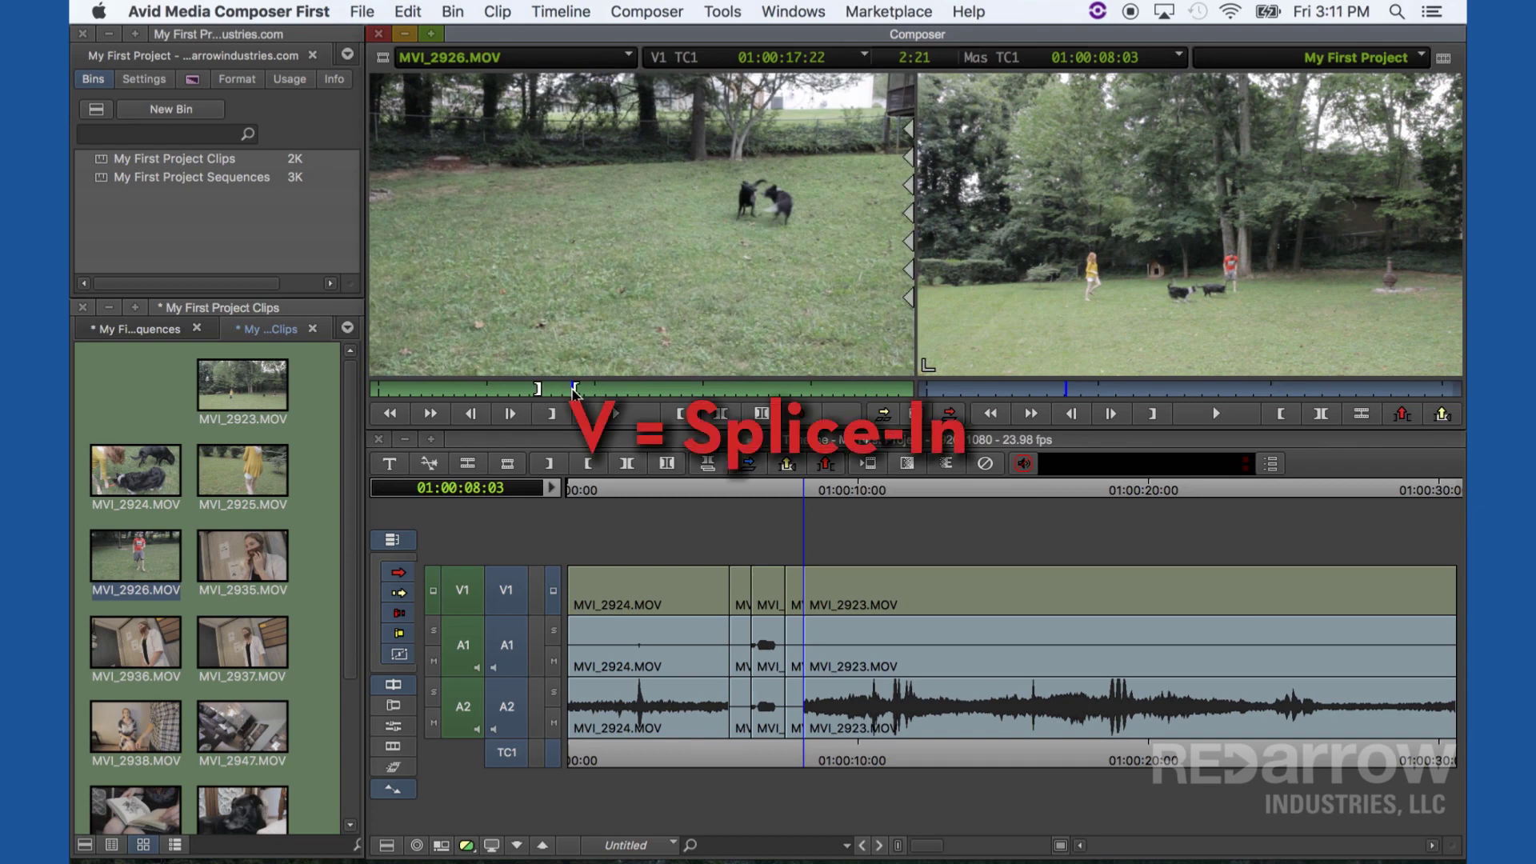
pyautogui.press('v')
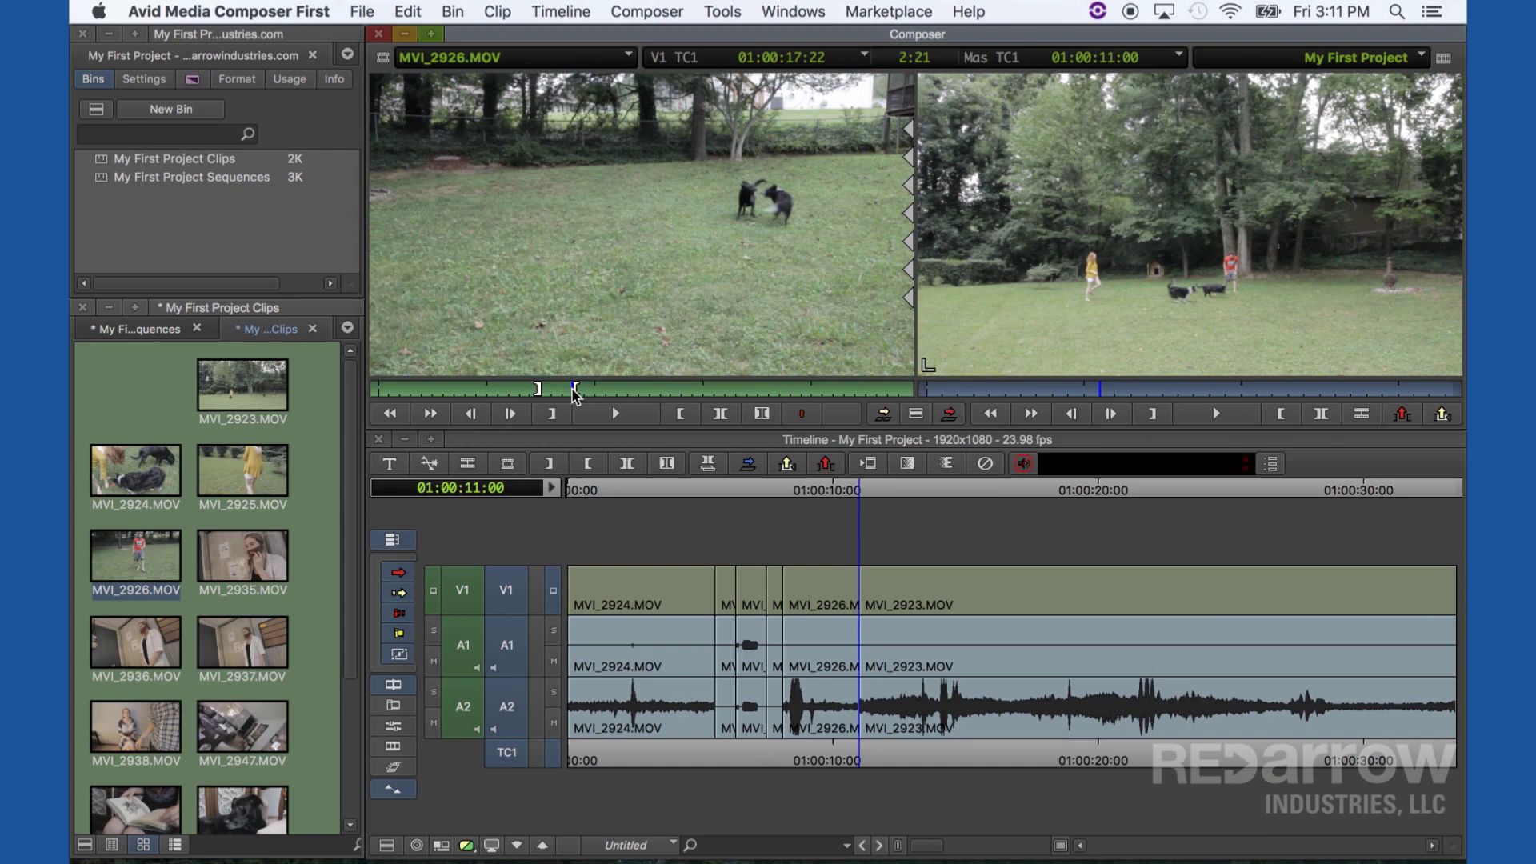
# Mark the MVI_2926 segment with T and lift it out with Z, leaving a gap
pyautogui.click(818, 490)
pyautogui.press('t')
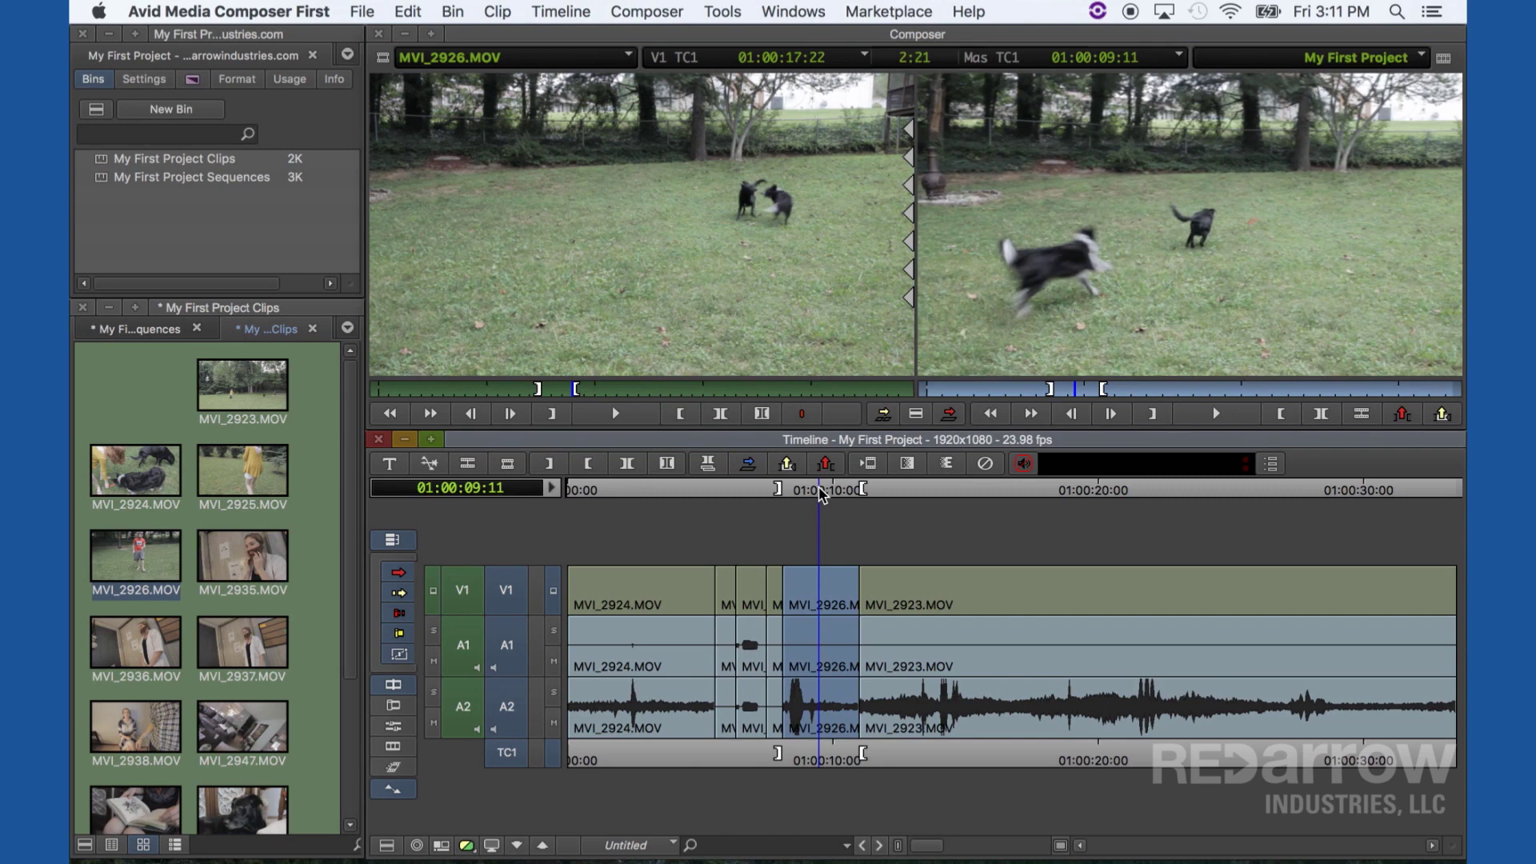
pyautogui.press('z')
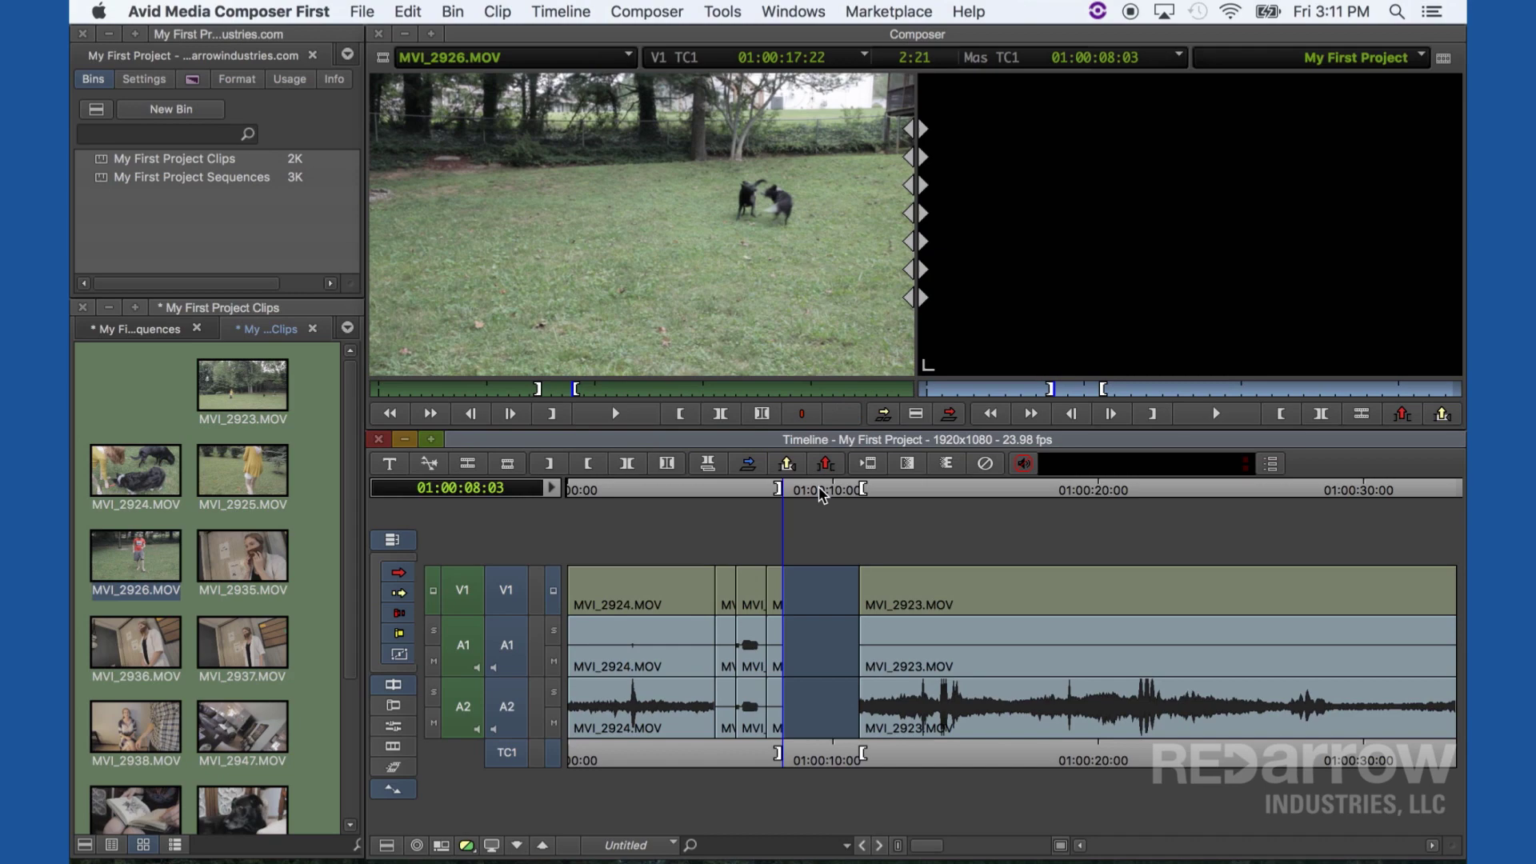
# Undo the lift, extract MVI_2926 with X, and trim MVI_2950 longer into MVI_2923
pyautogui.press('super+z')
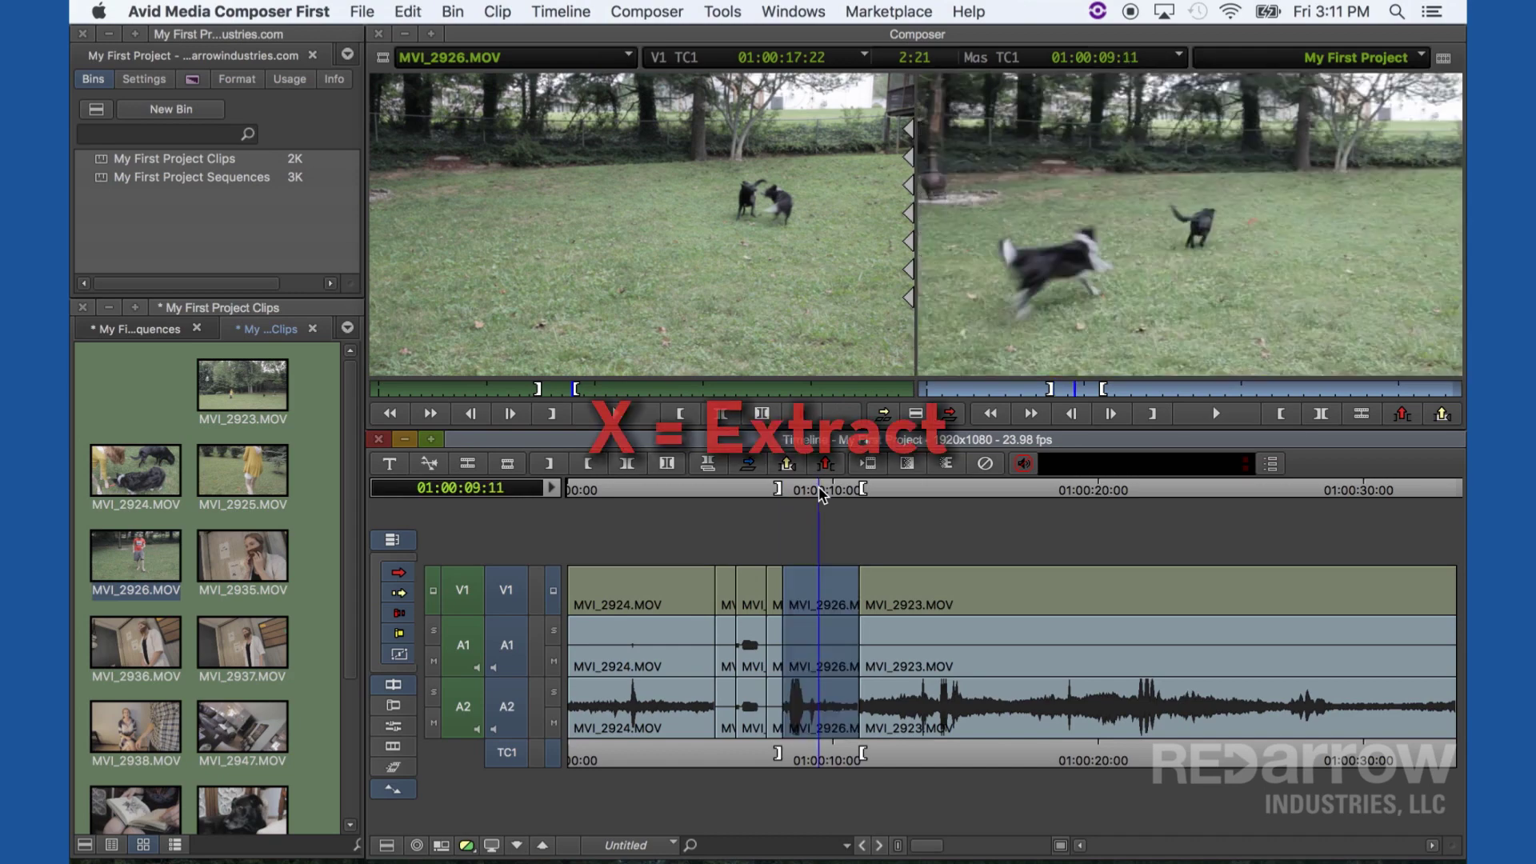
pyautogui.press('x')
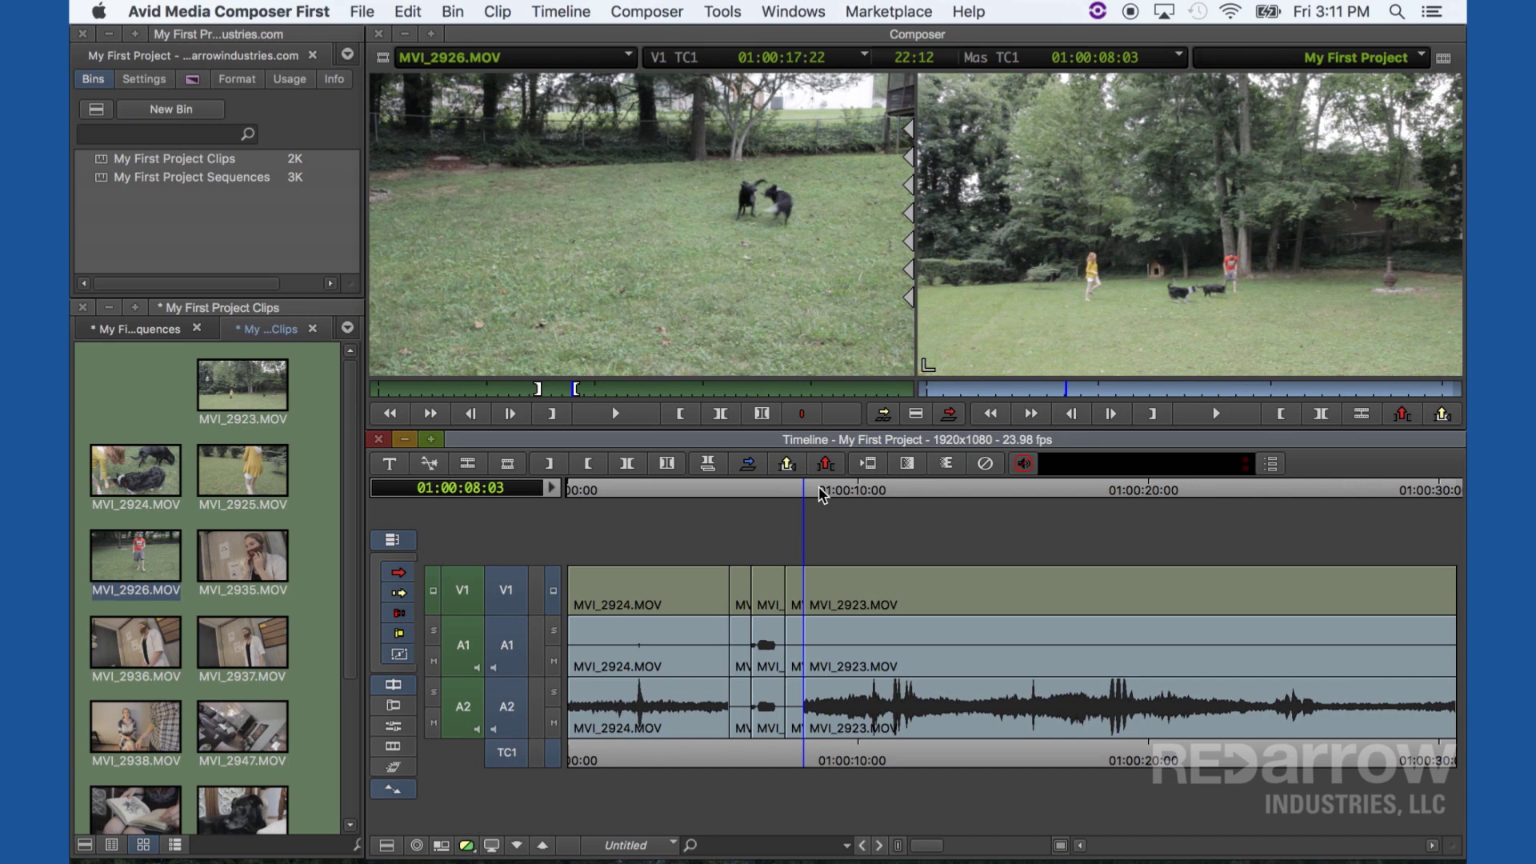
pyautogui.press('u')
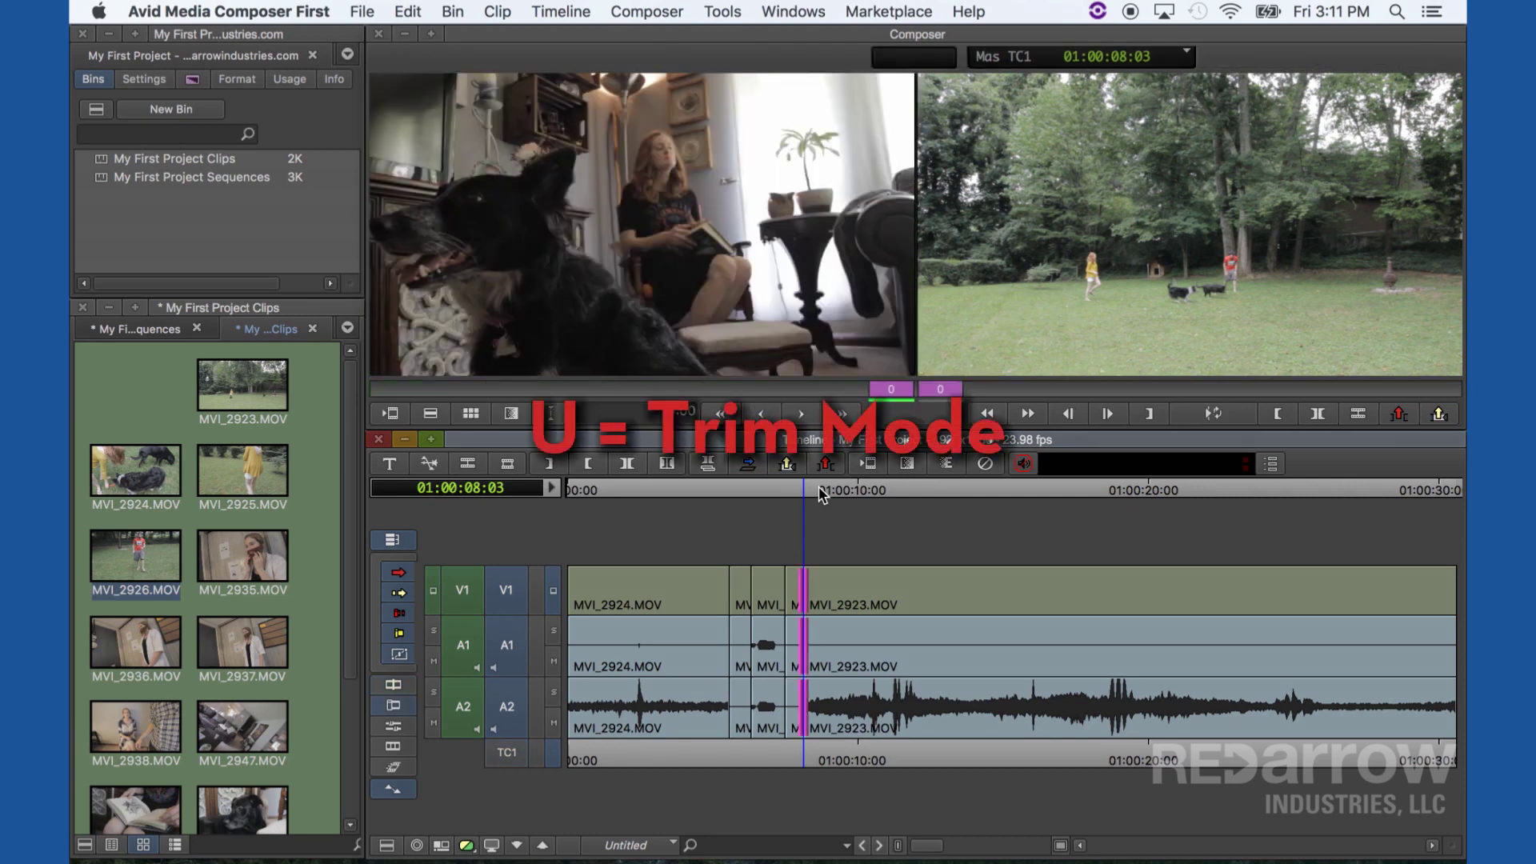
pyautogui.click(806, 592)
pyautogui.moveTo(807, 592); pyautogui.dragTo(870, 598)
pyautogui.press('u')
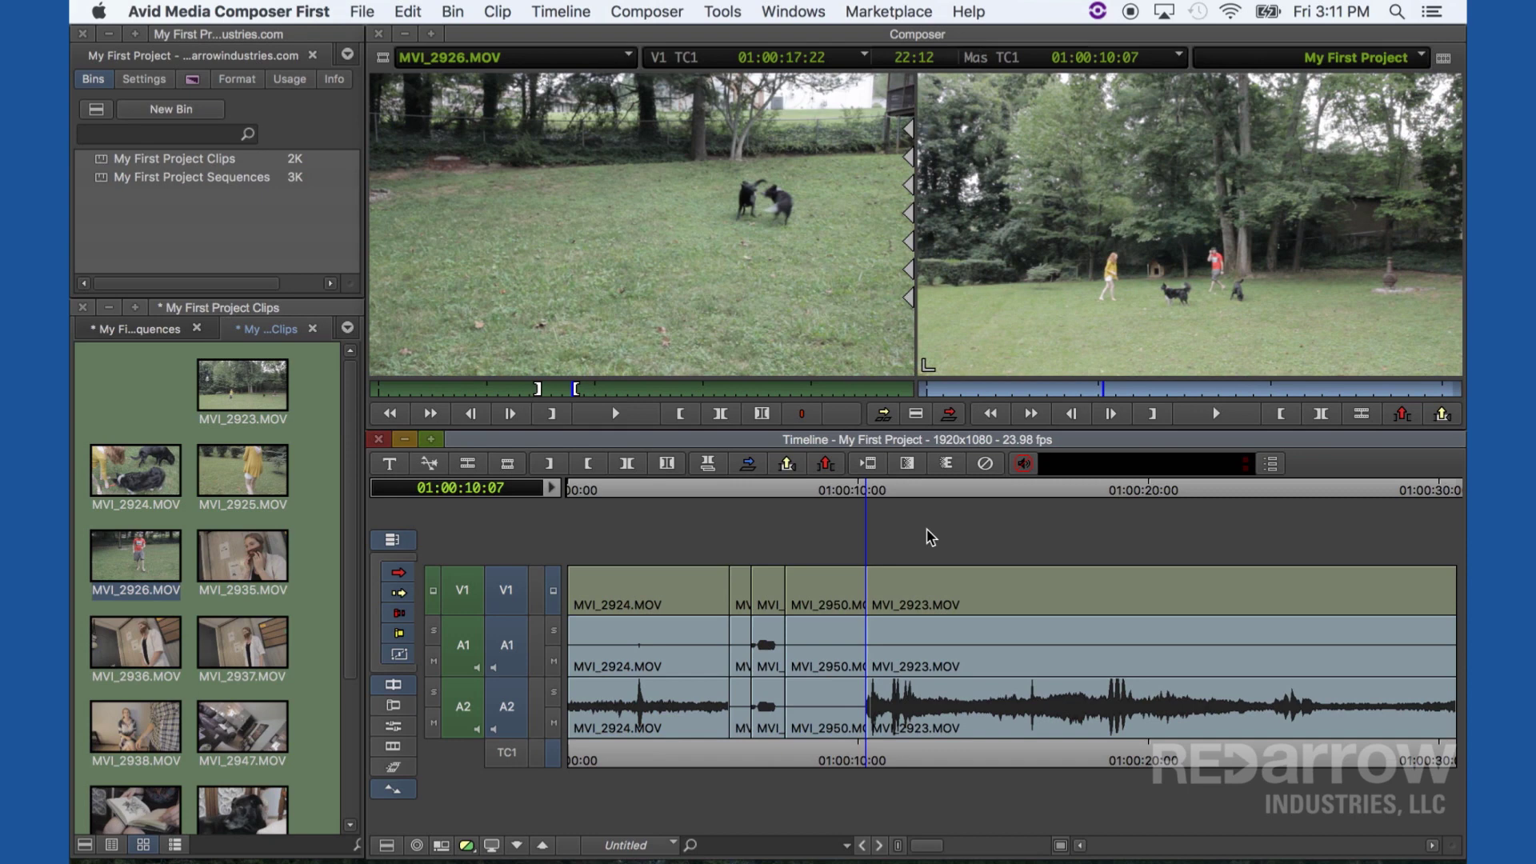
pyautogui.rightClick(144, 379)
# Import What_a_good_time_we_are_having.wav from the test drive's ELEMENTS > MUSIC folder
pyautogui.moveTo(165, 413)
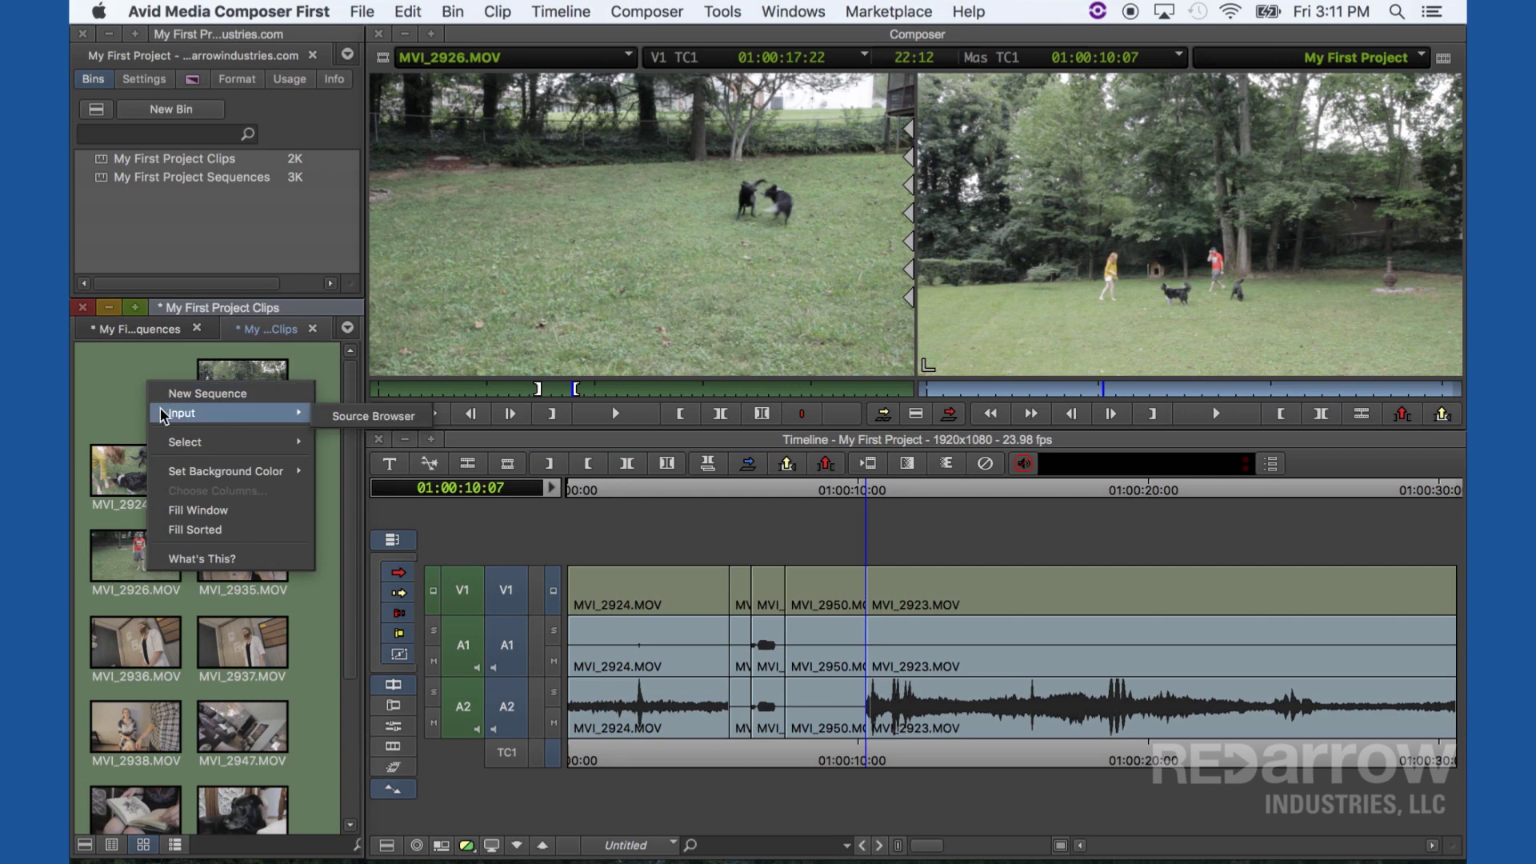
pyautogui.click(349, 417)
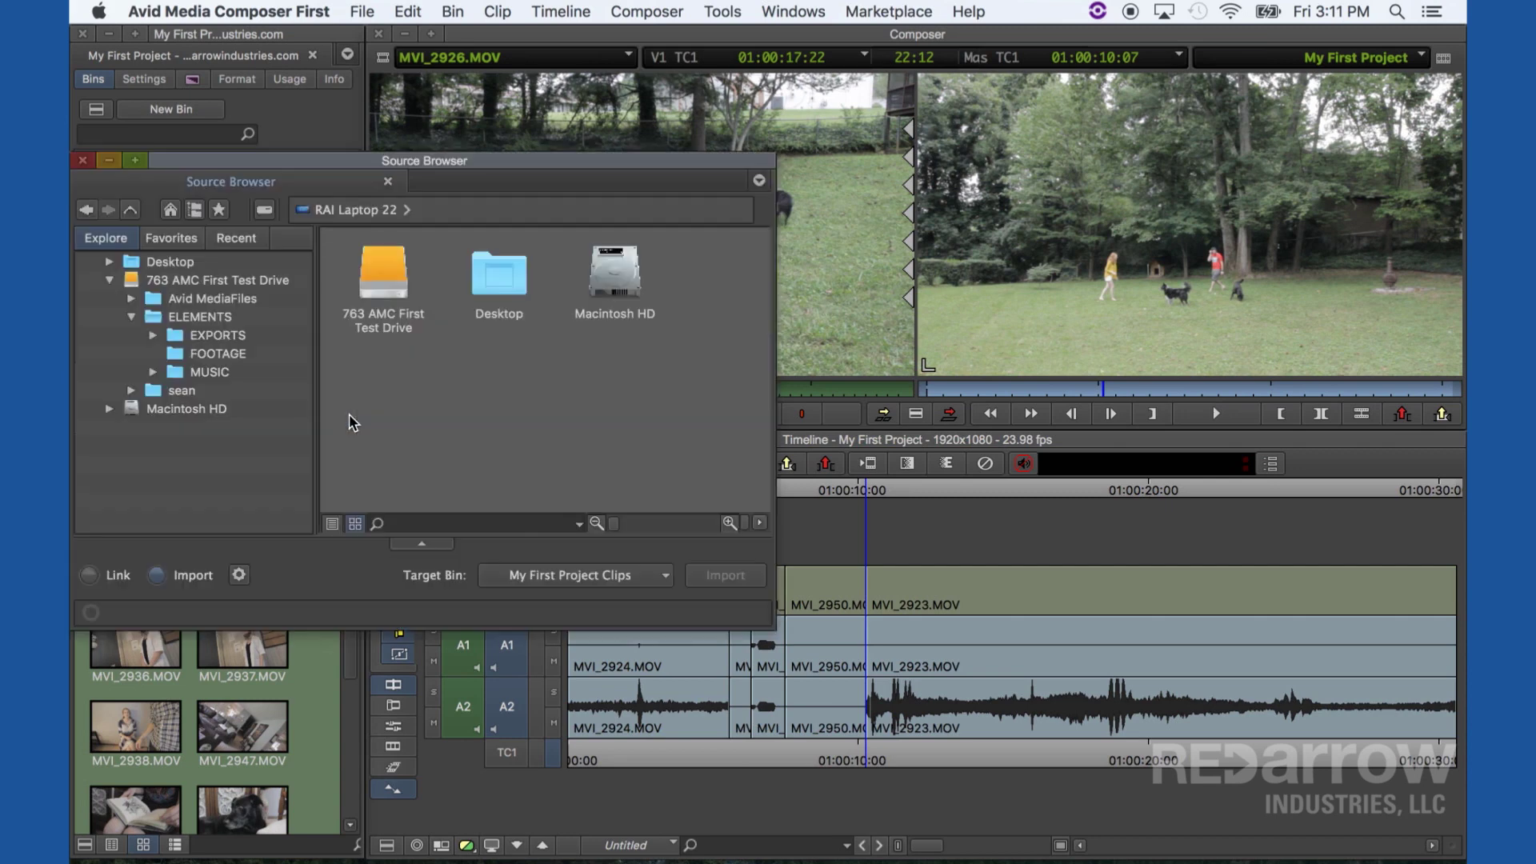
pyautogui.doubleClick(385, 274)
pyautogui.doubleClick(499, 275)
pyautogui.click(612, 284)
pyautogui.doubleClick(612, 284)
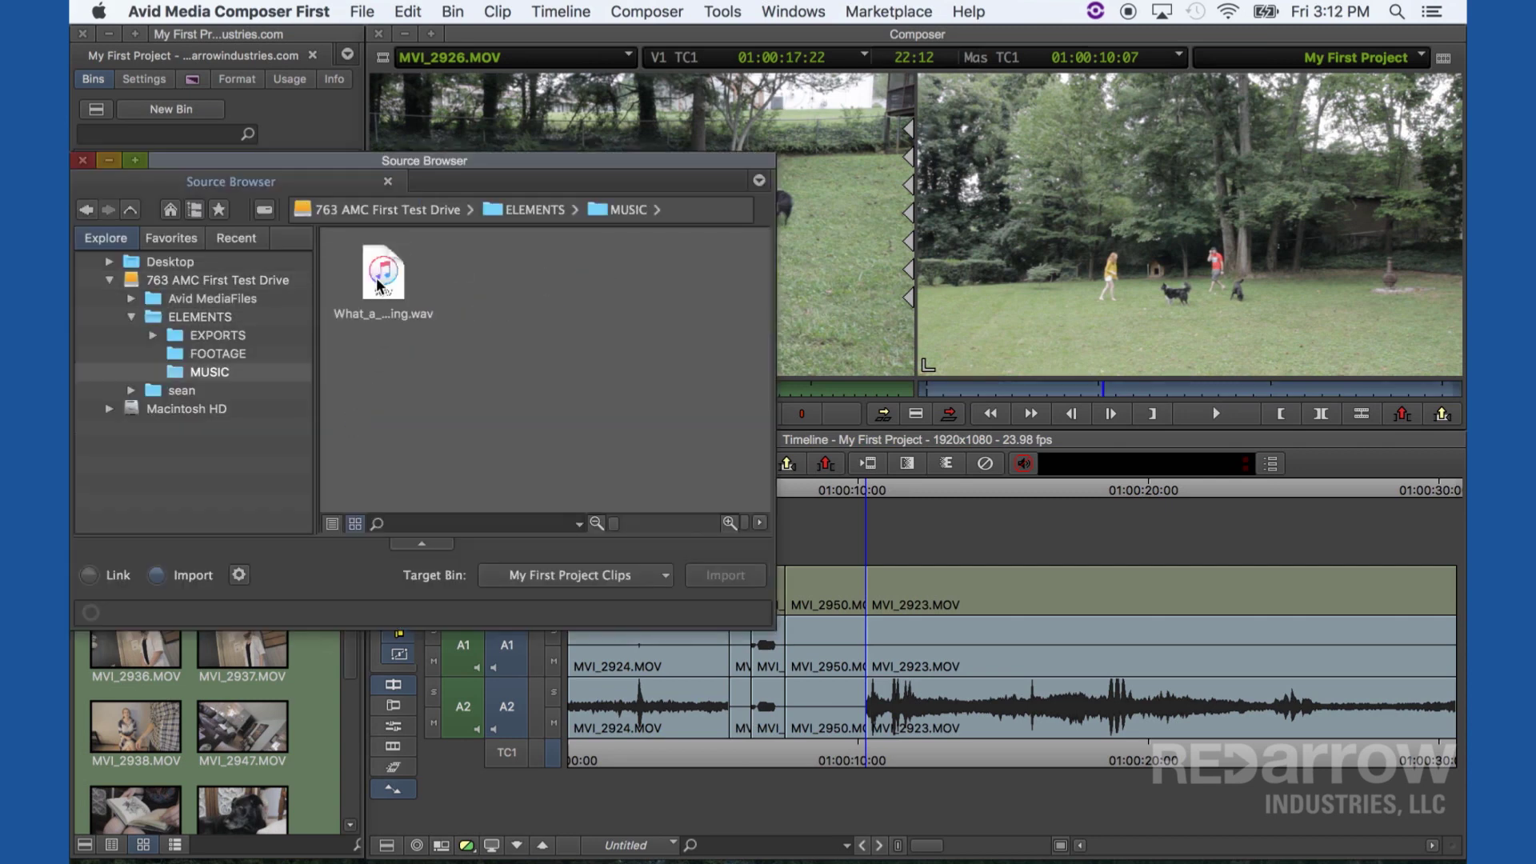
pyautogui.click(383, 276)
pyautogui.click(730, 578)
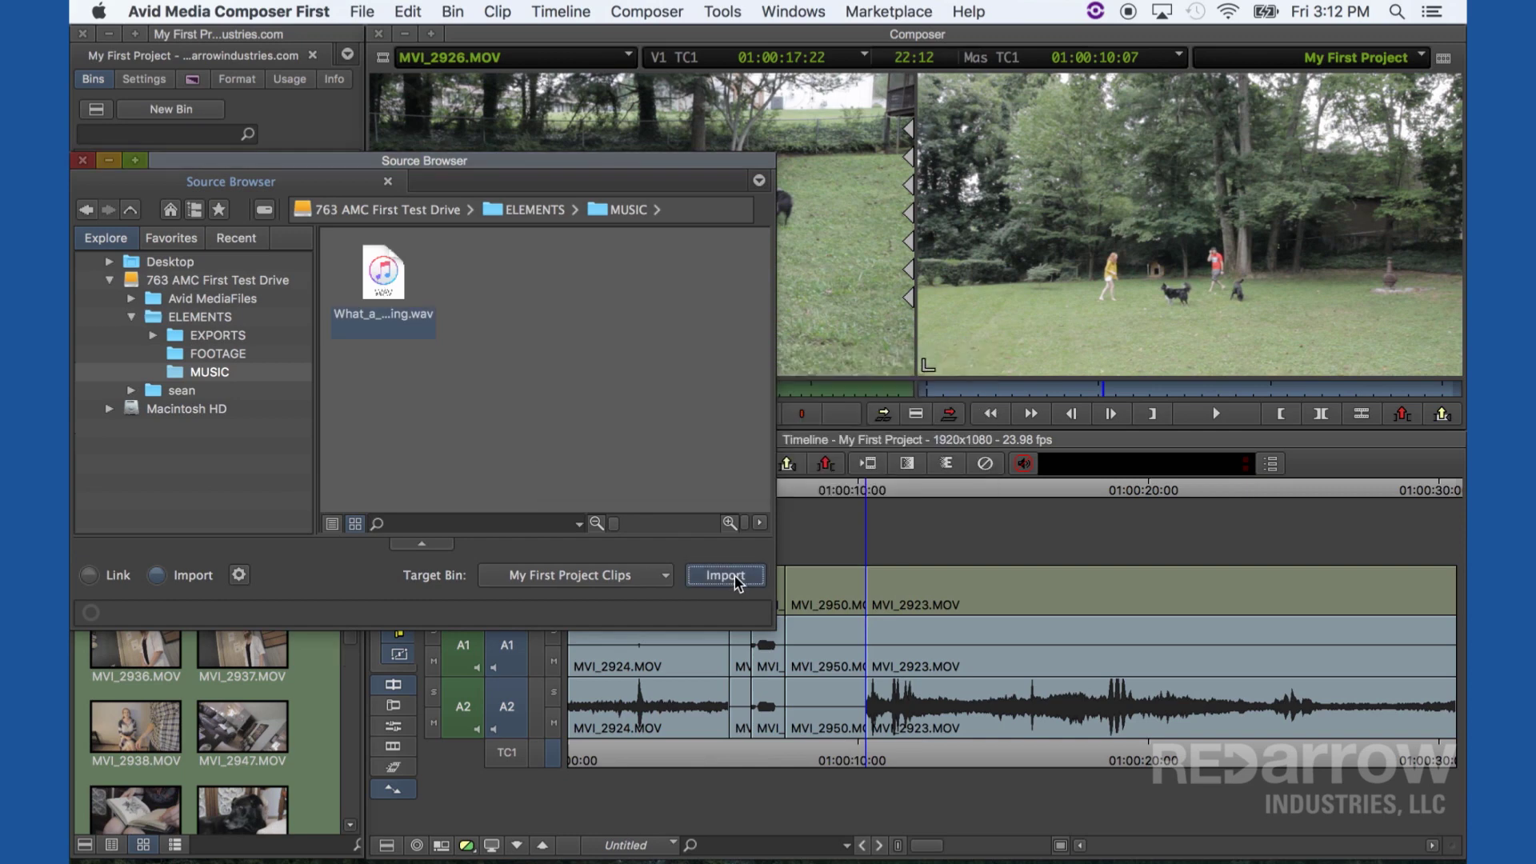
# Close the Source Browser and load the music clip into the source monitor
pyautogui.click(82, 161)
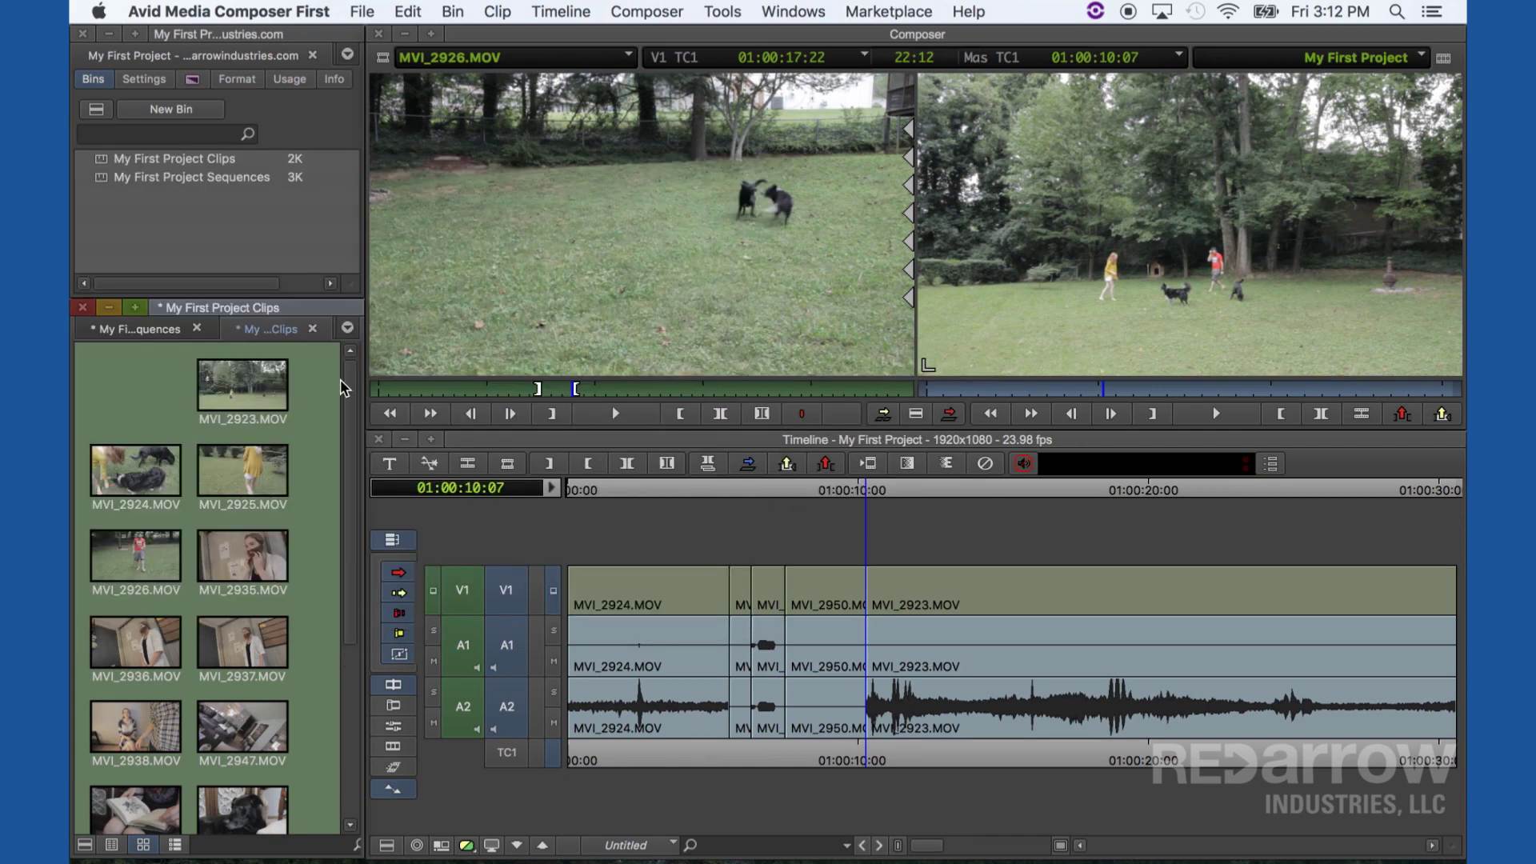
pyautogui.moveTo(355, 413); pyautogui.dragTo(327, 624)
pyautogui.doubleClick(174, 764)
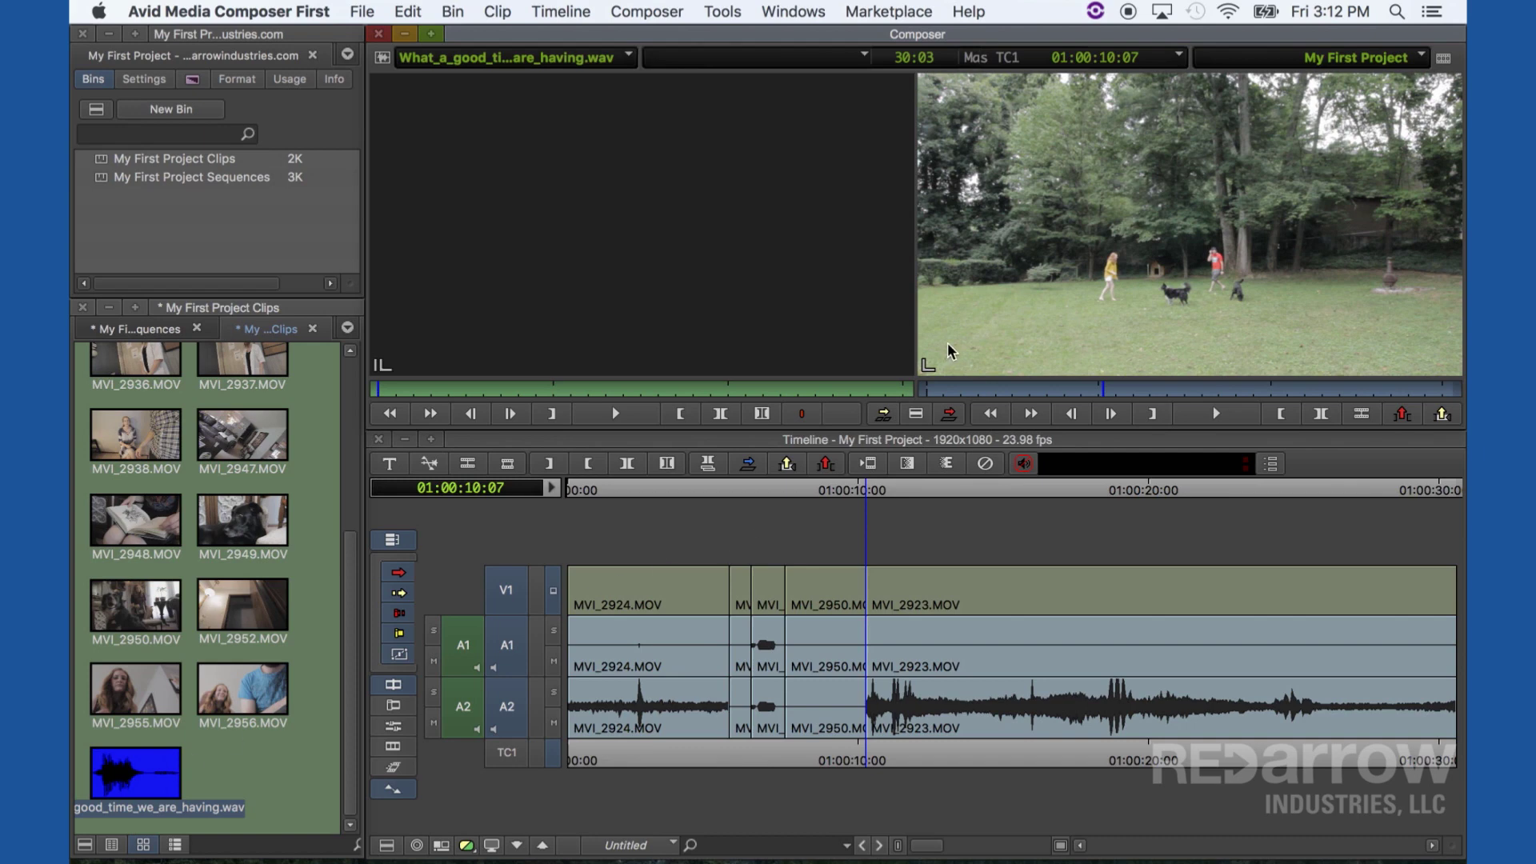
pyautogui.click(1030, 294)
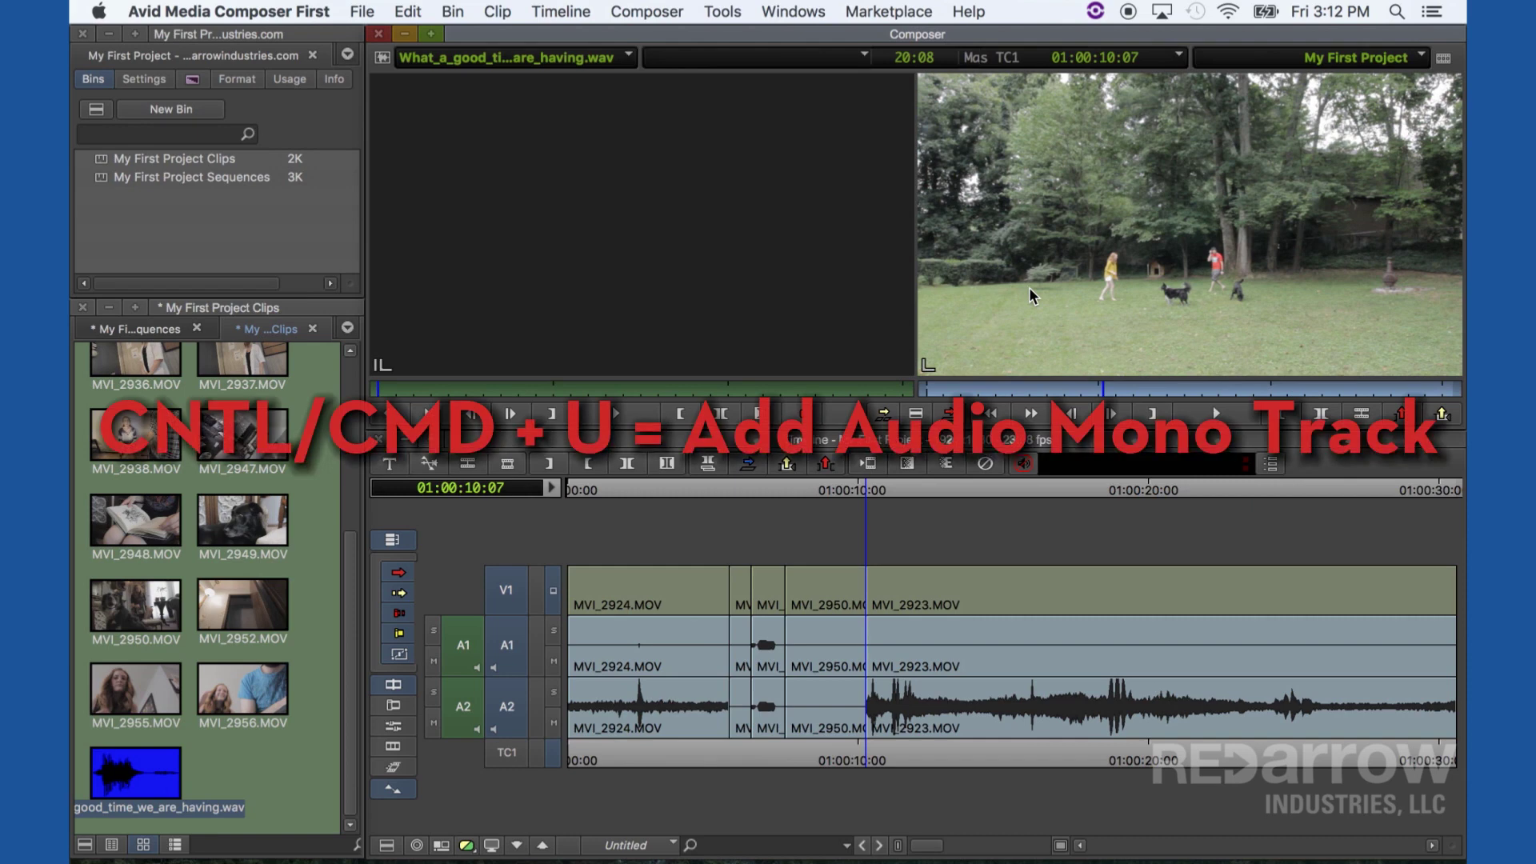
# Add mono tracks A3 and A4, patch source A1/A2 to them, and return to 01:00:00:00
pyautogui.press('super+u')
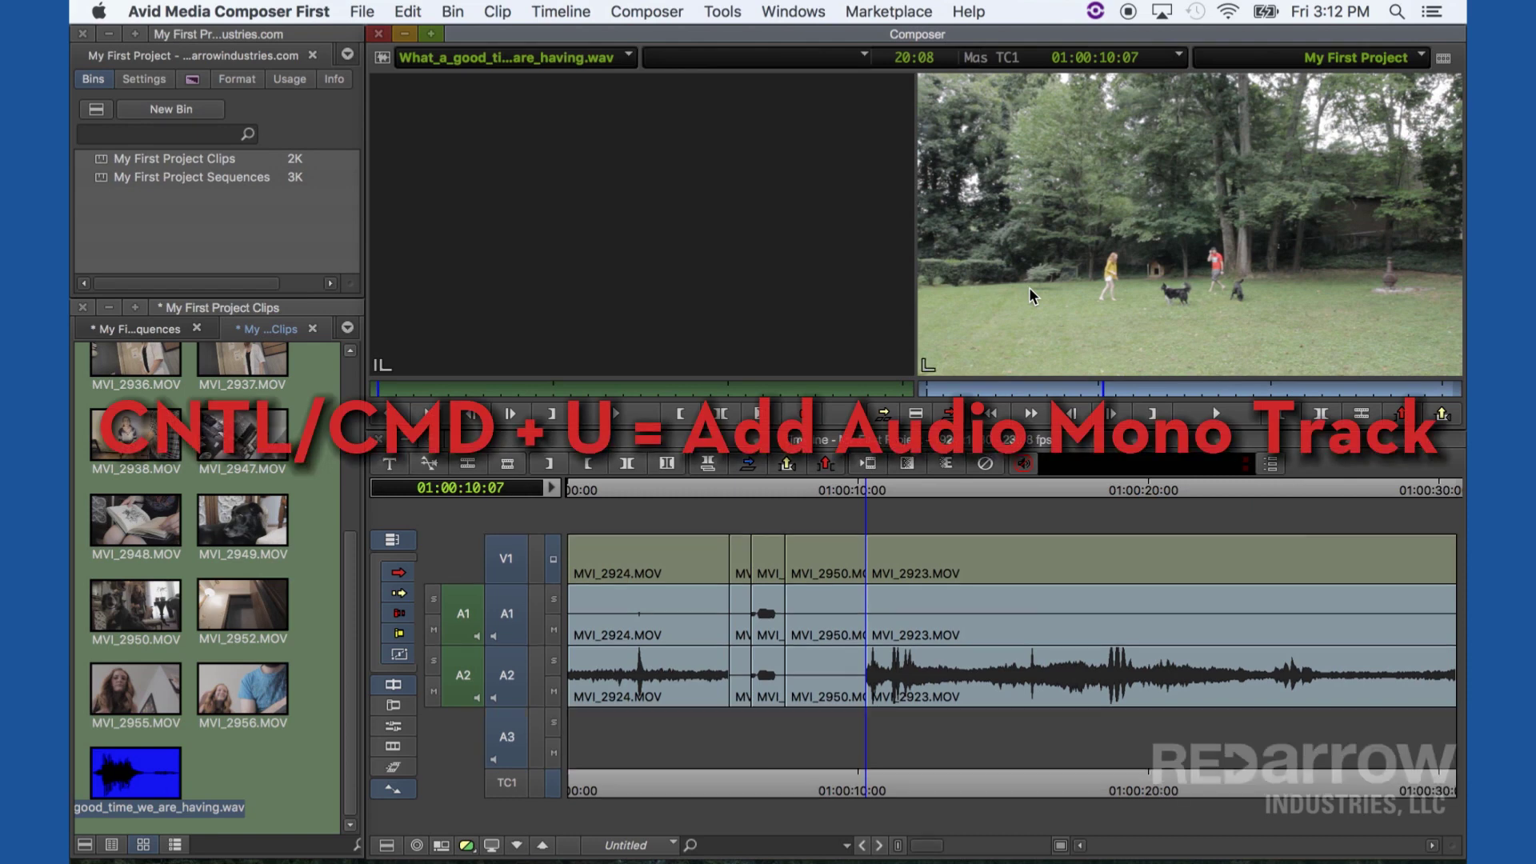
pyautogui.press('super+u')
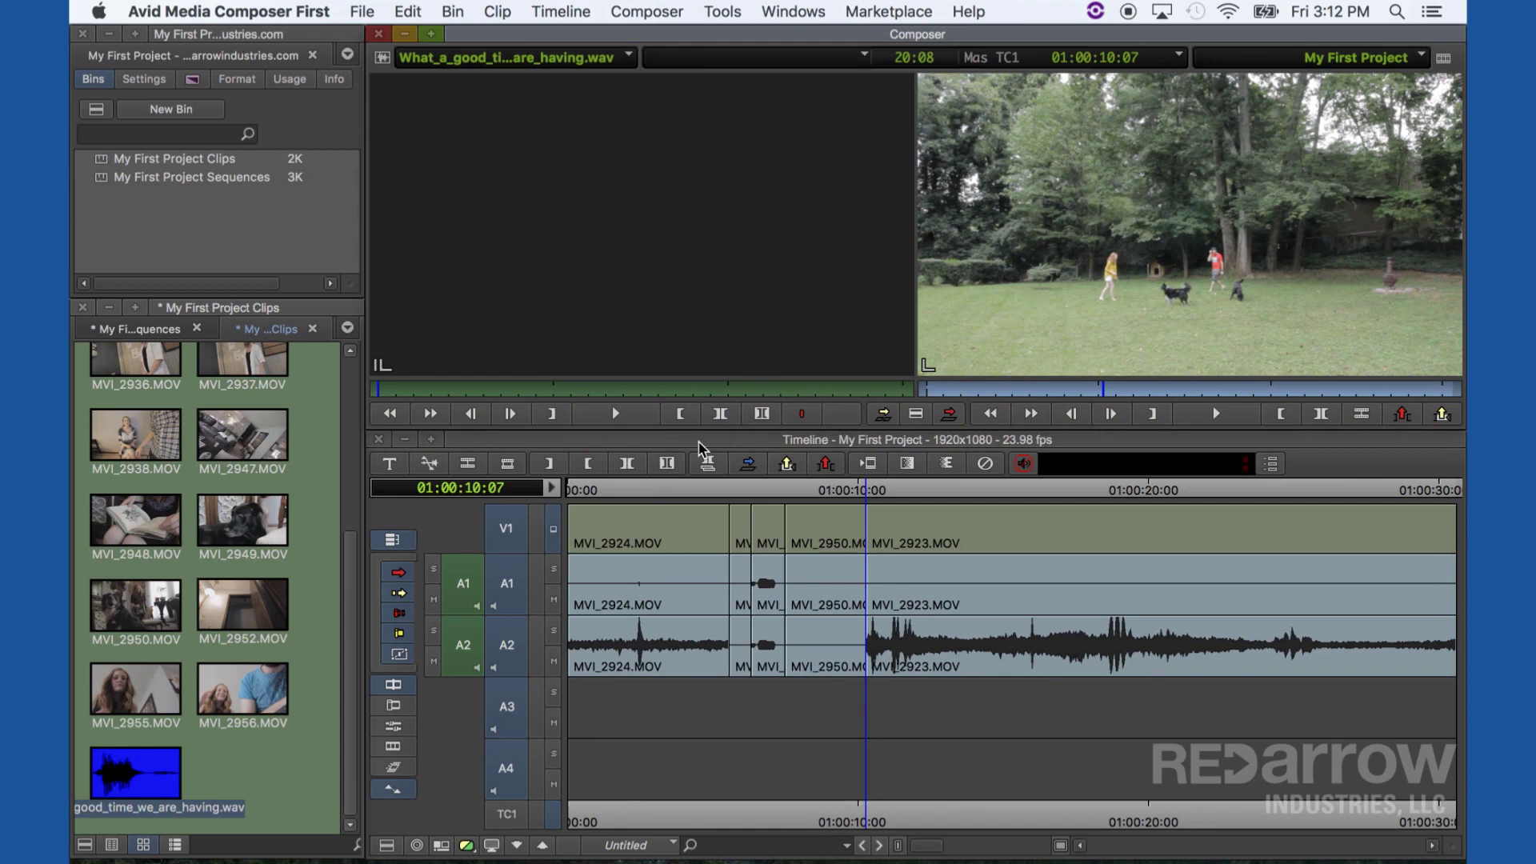
pyautogui.moveTo(463, 585); pyautogui.dragTo(517, 715)
pyautogui.moveTo(465, 646); pyautogui.dragTo(509, 783)
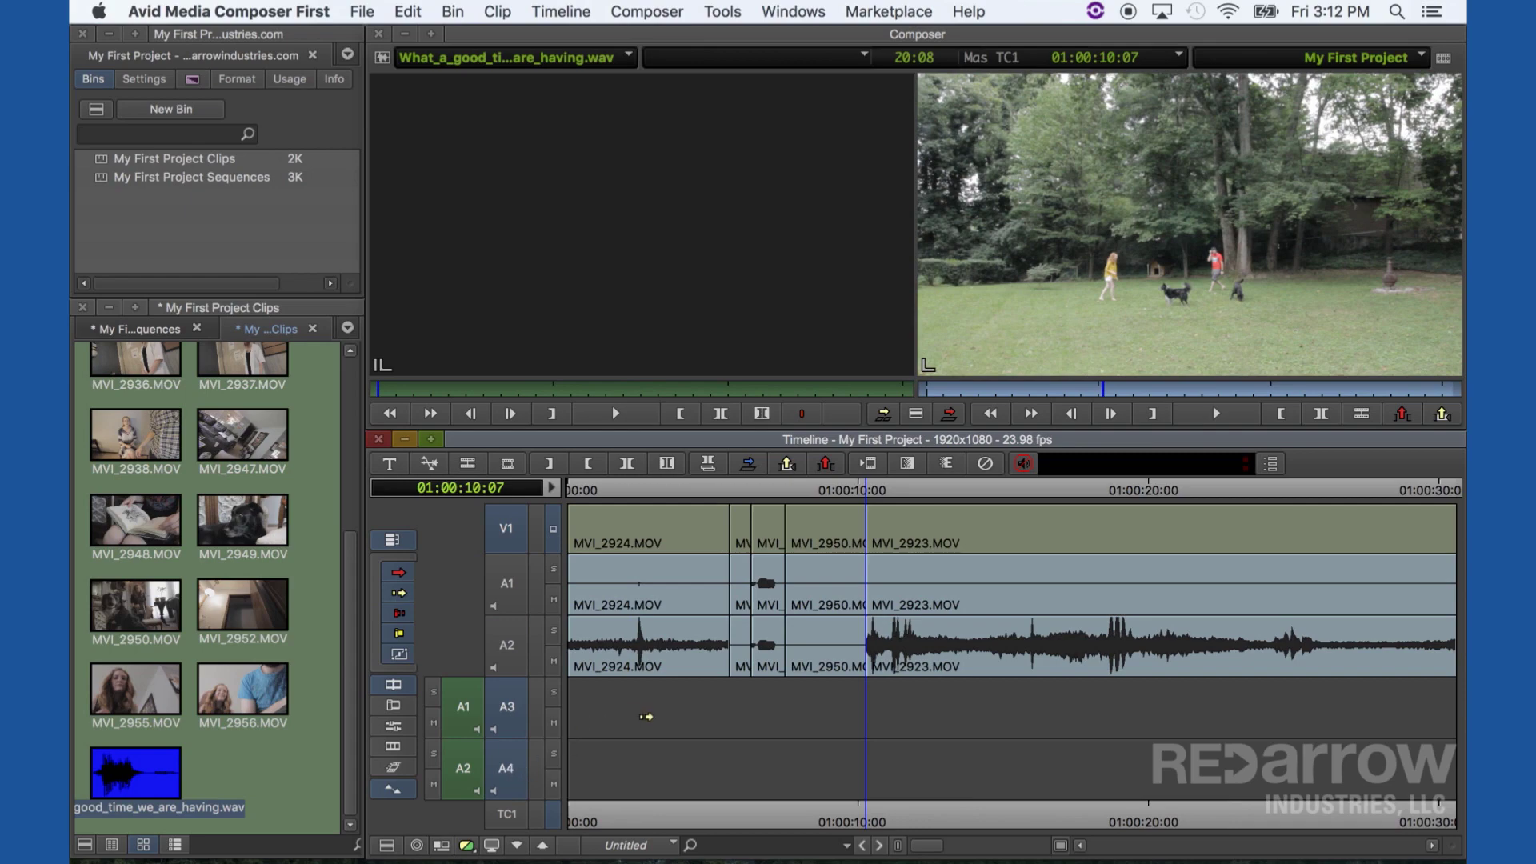
pyautogui.click(698, 495)
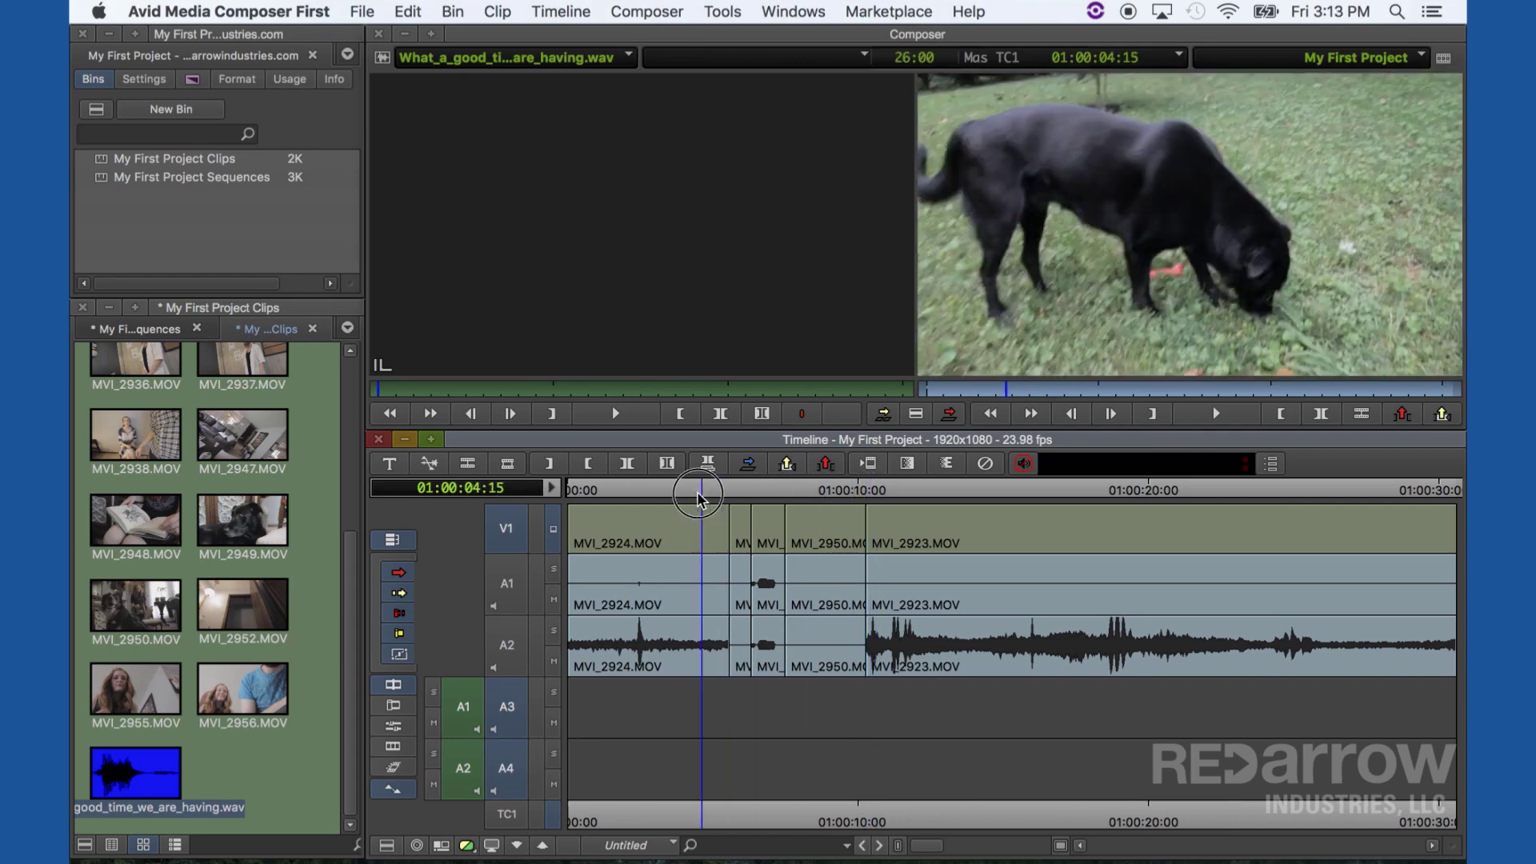
pyautogui.moveTo(697, 495); pyautogui.dragTo(567, 490)
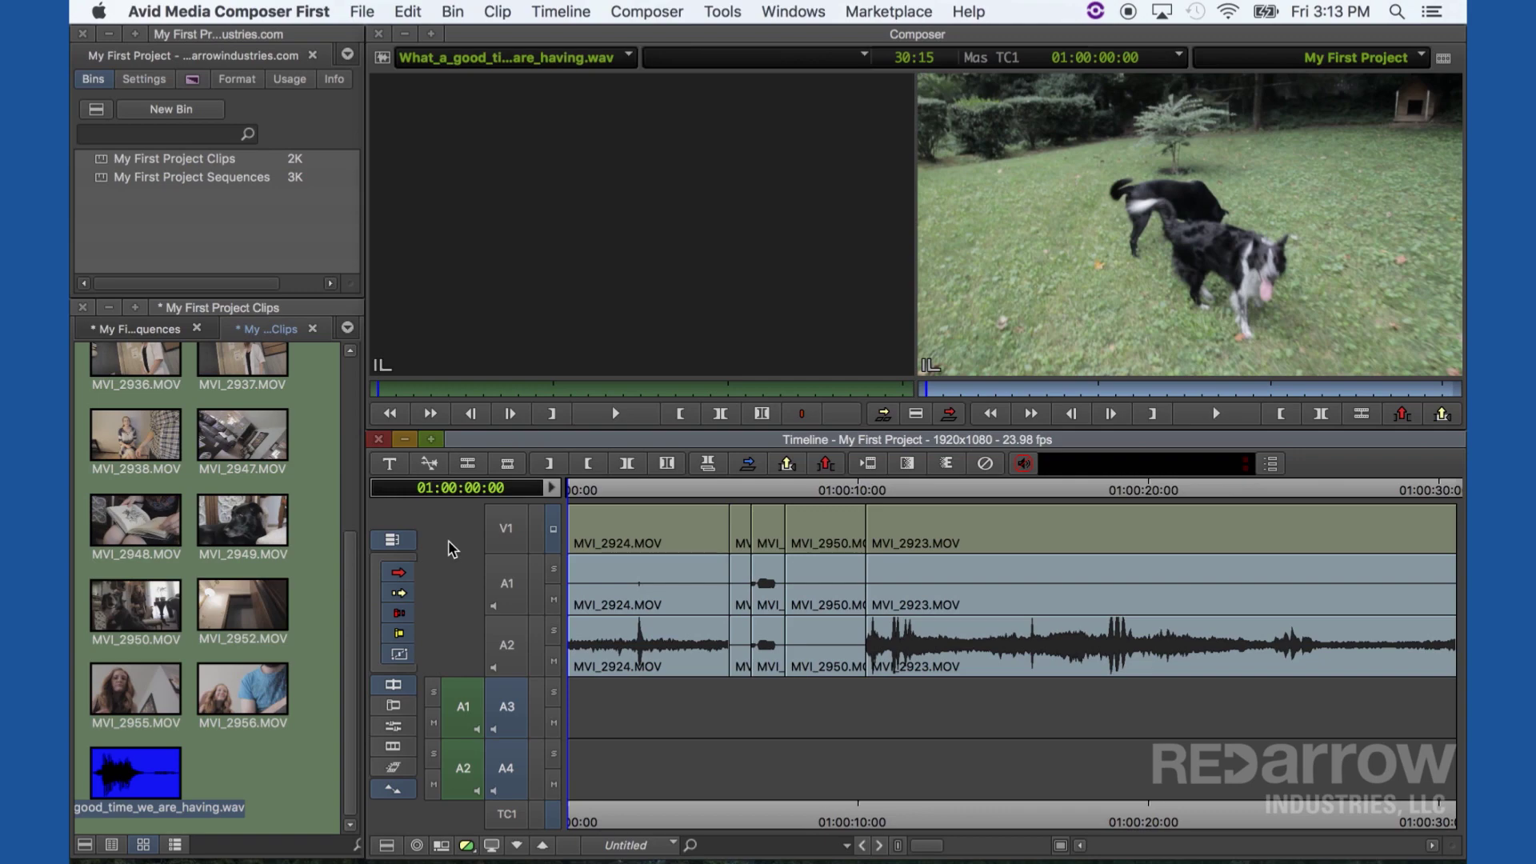
# Overwrite the WAV music onto A3 and A4 and scrub the opening to hear it
pyautogui.press('b')
pyautogui.click(528, 488)
pyautogui.moveTo(528, 488)
pyautogui.mouseDown()
pyautogui.moveTo(960, 541)
pyautogui.moveTo(761, 543)
pyautogui.moveTo(704, 502)
pyautogui.moveTo(1002, 520)
pyautogui.moveTo(579, 517)
pyautogui.mouseUp()
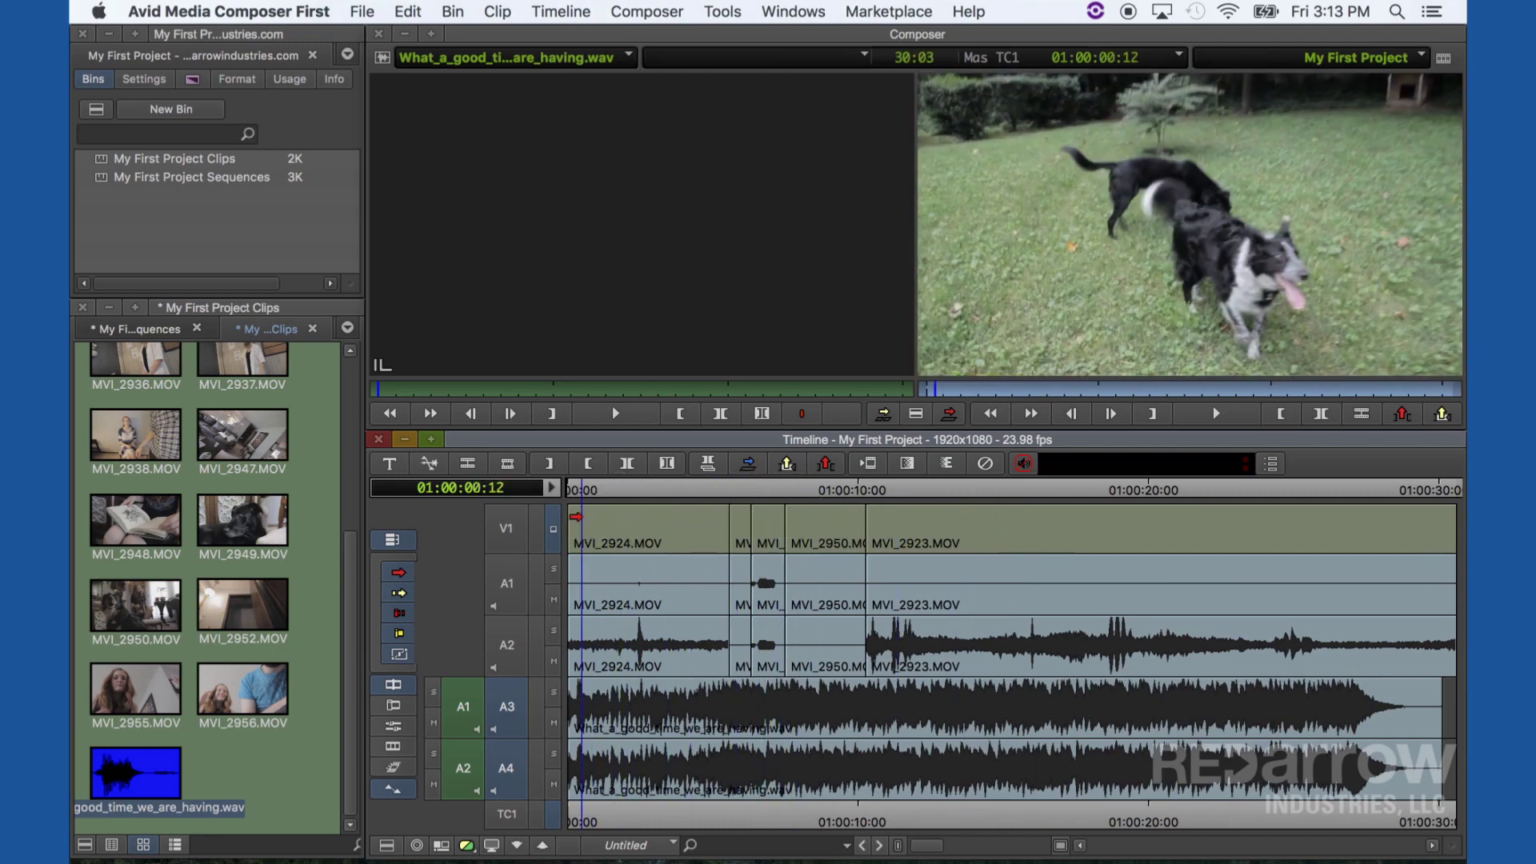
# Open the Audio Mixer from the Tools menu, then close it
pyautogui.click(717, 11)
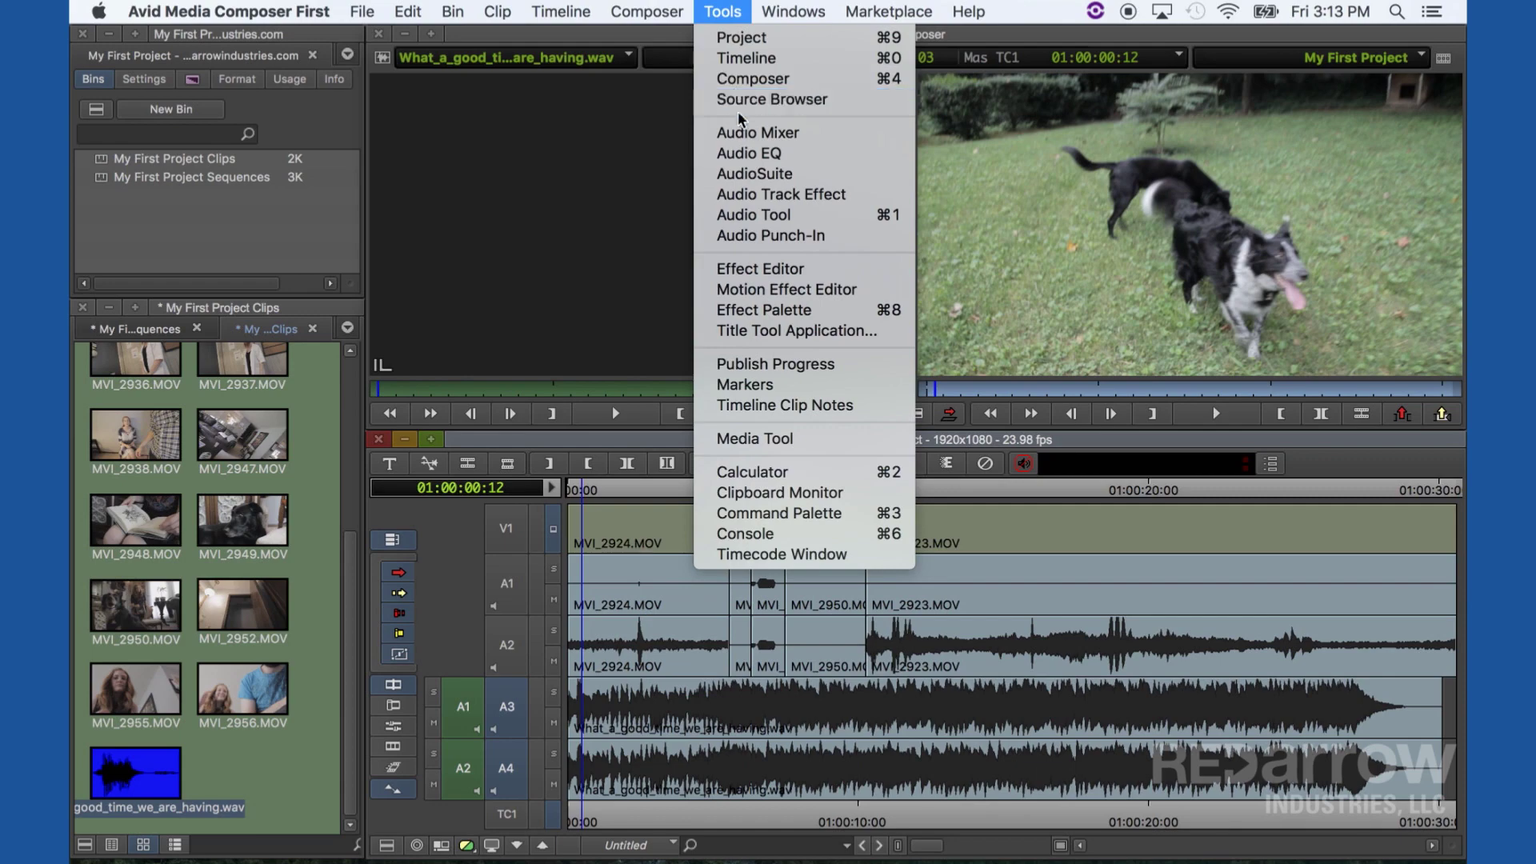
pyautogui.click(758, 132)
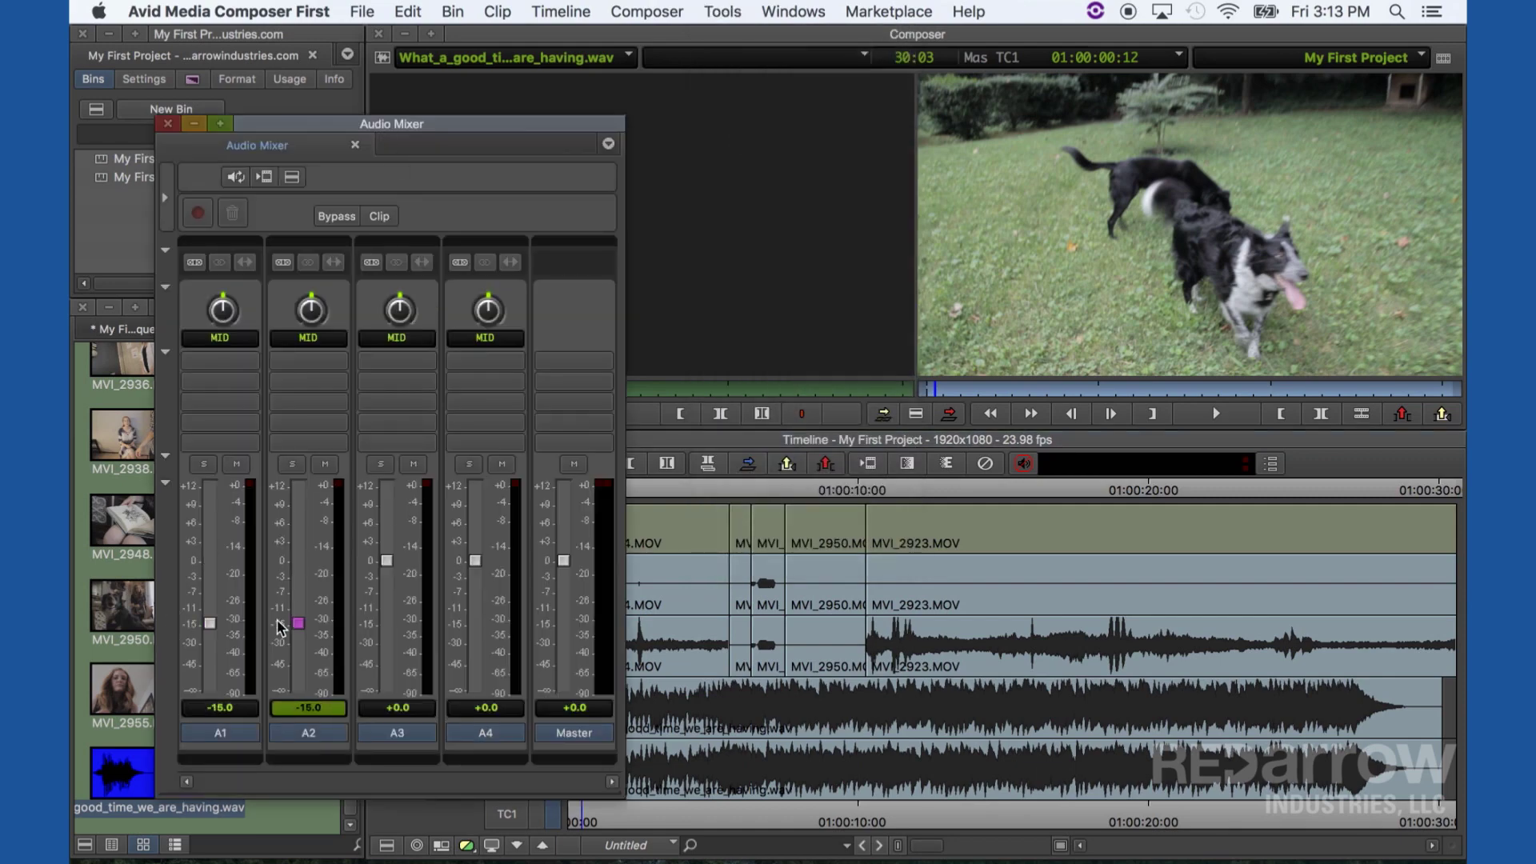
pyautogui.click(168, 124)
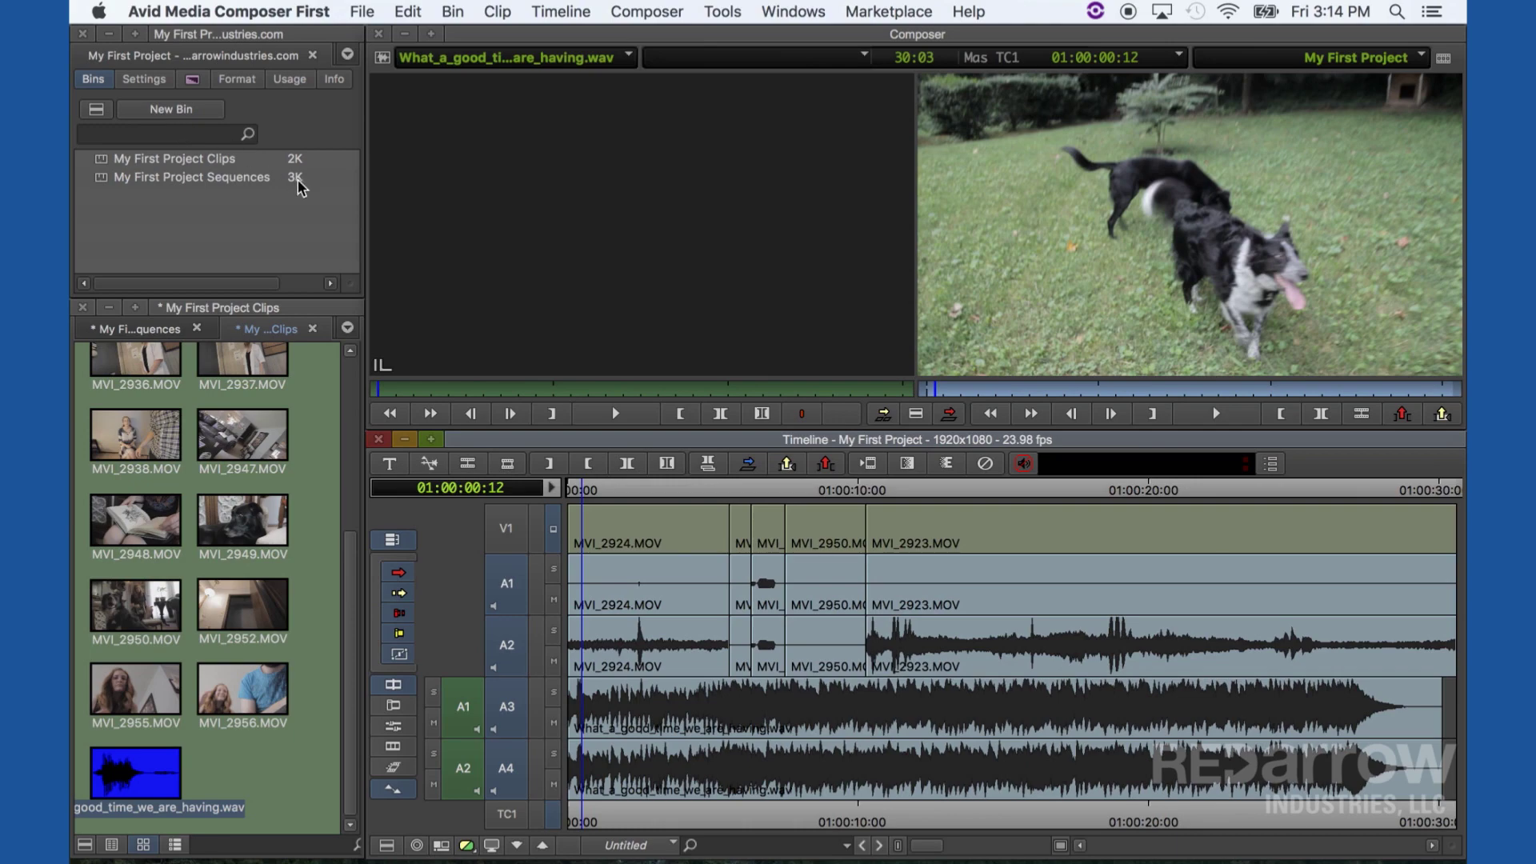
# Start a new title over the current frame, trying a solid black background before keeping the video
pyautogui.click(400, 464)
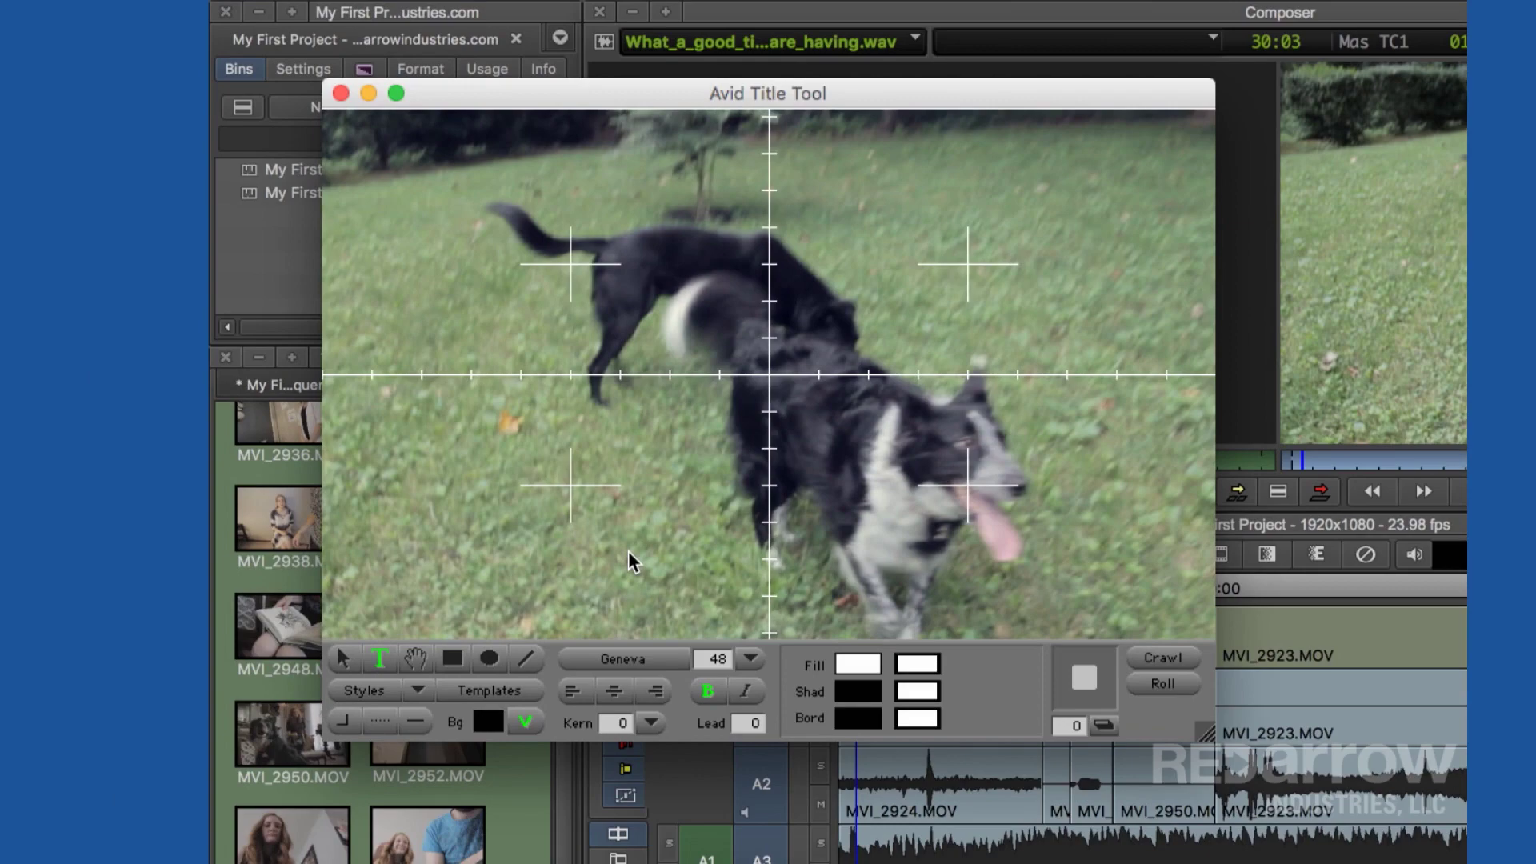
pyautogui.click(526, 723)
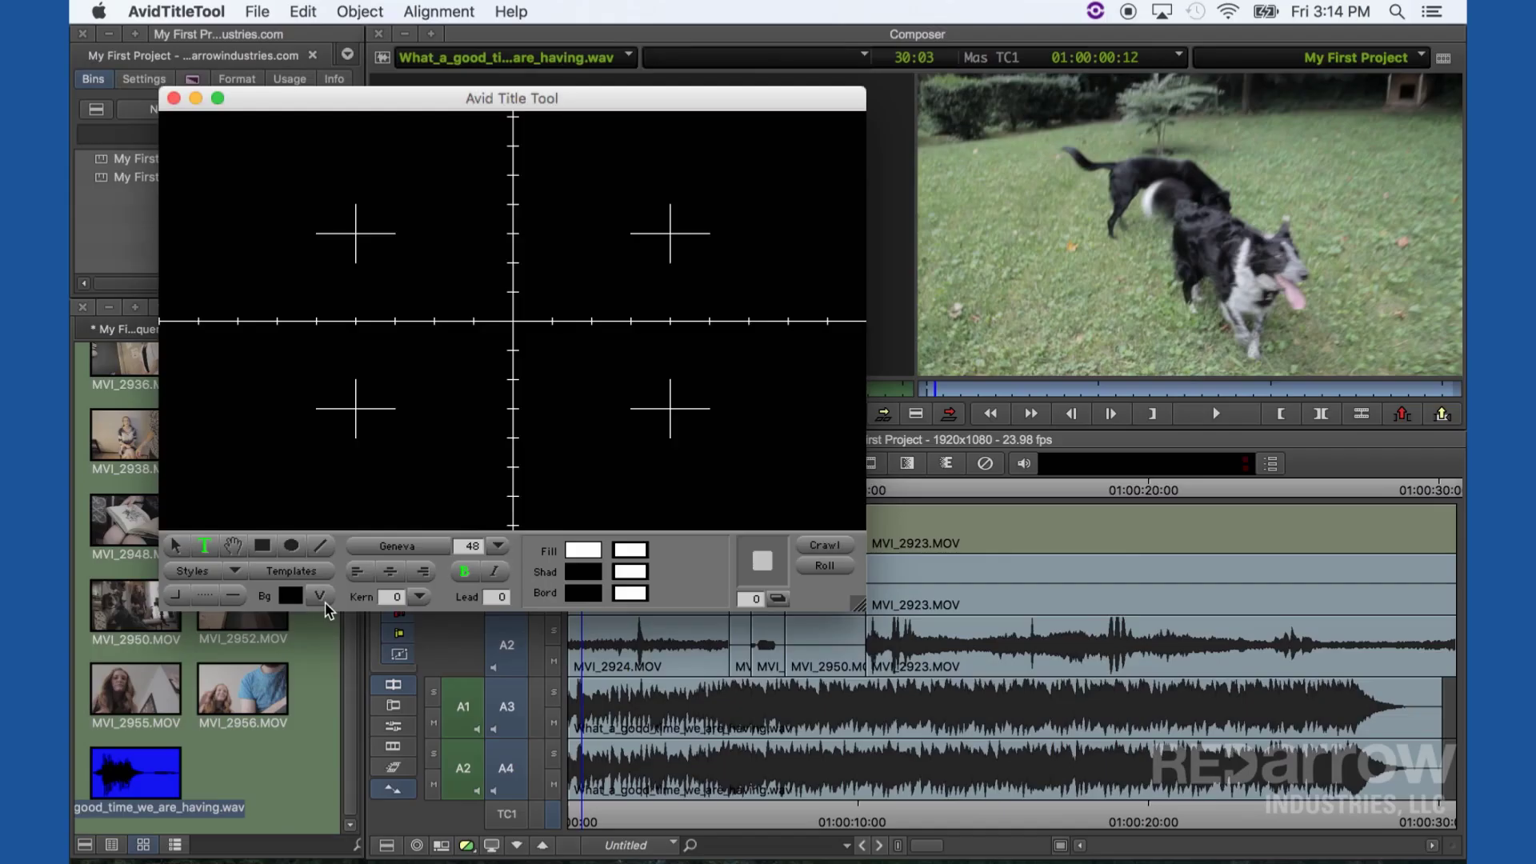
pyautogui.click(527, 723)
pyautogui.click(325, 602)
pyautogui.click(325, 602)
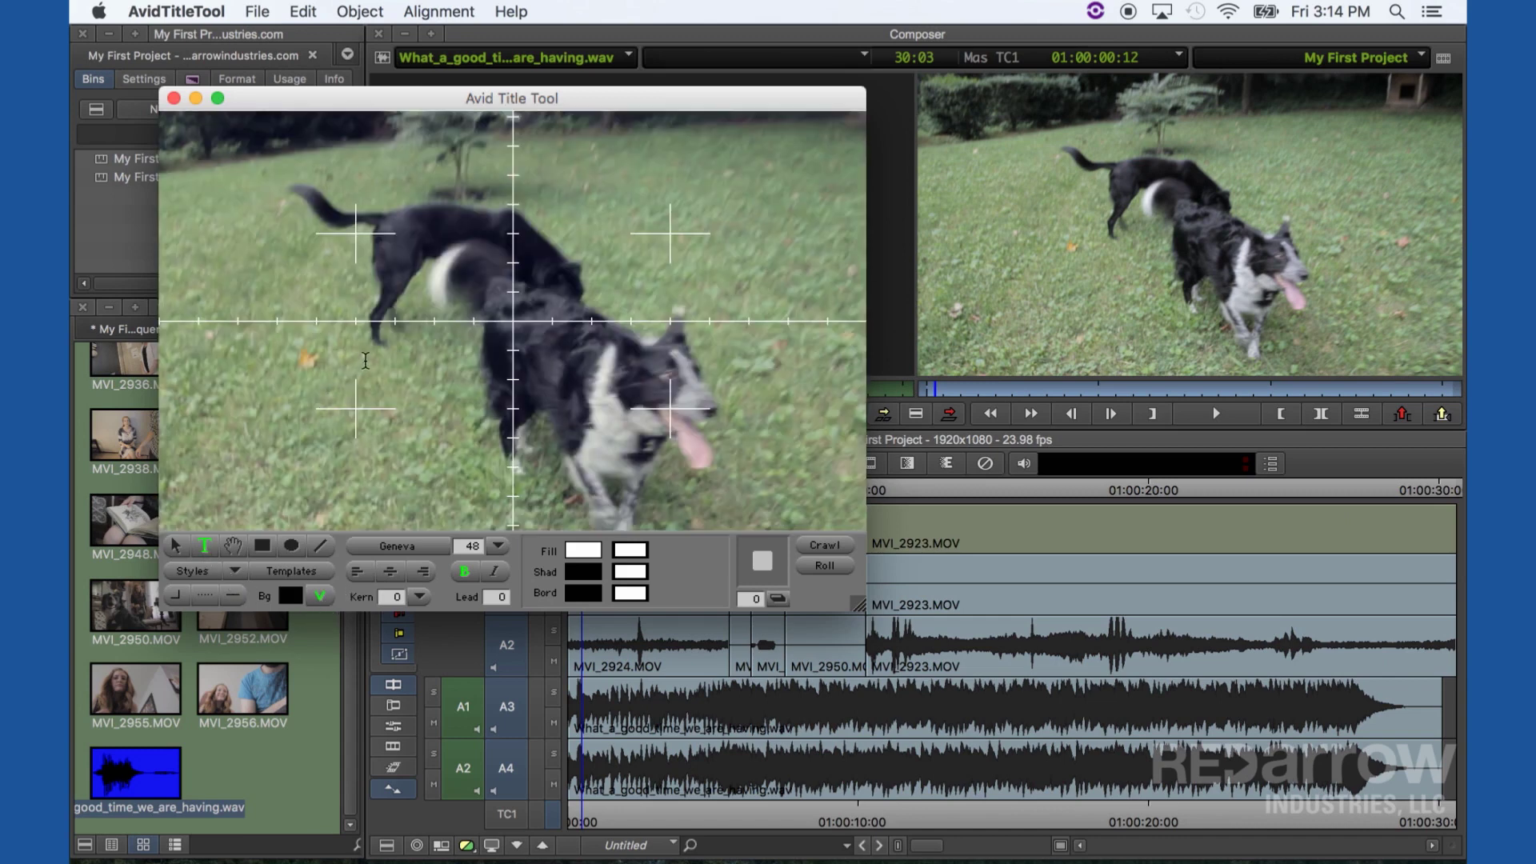
# Type 'My First Project' as title text, select it, and close the Title Tool
pyautogui.click(376, 312)
pyautogui.write('My First Proj')
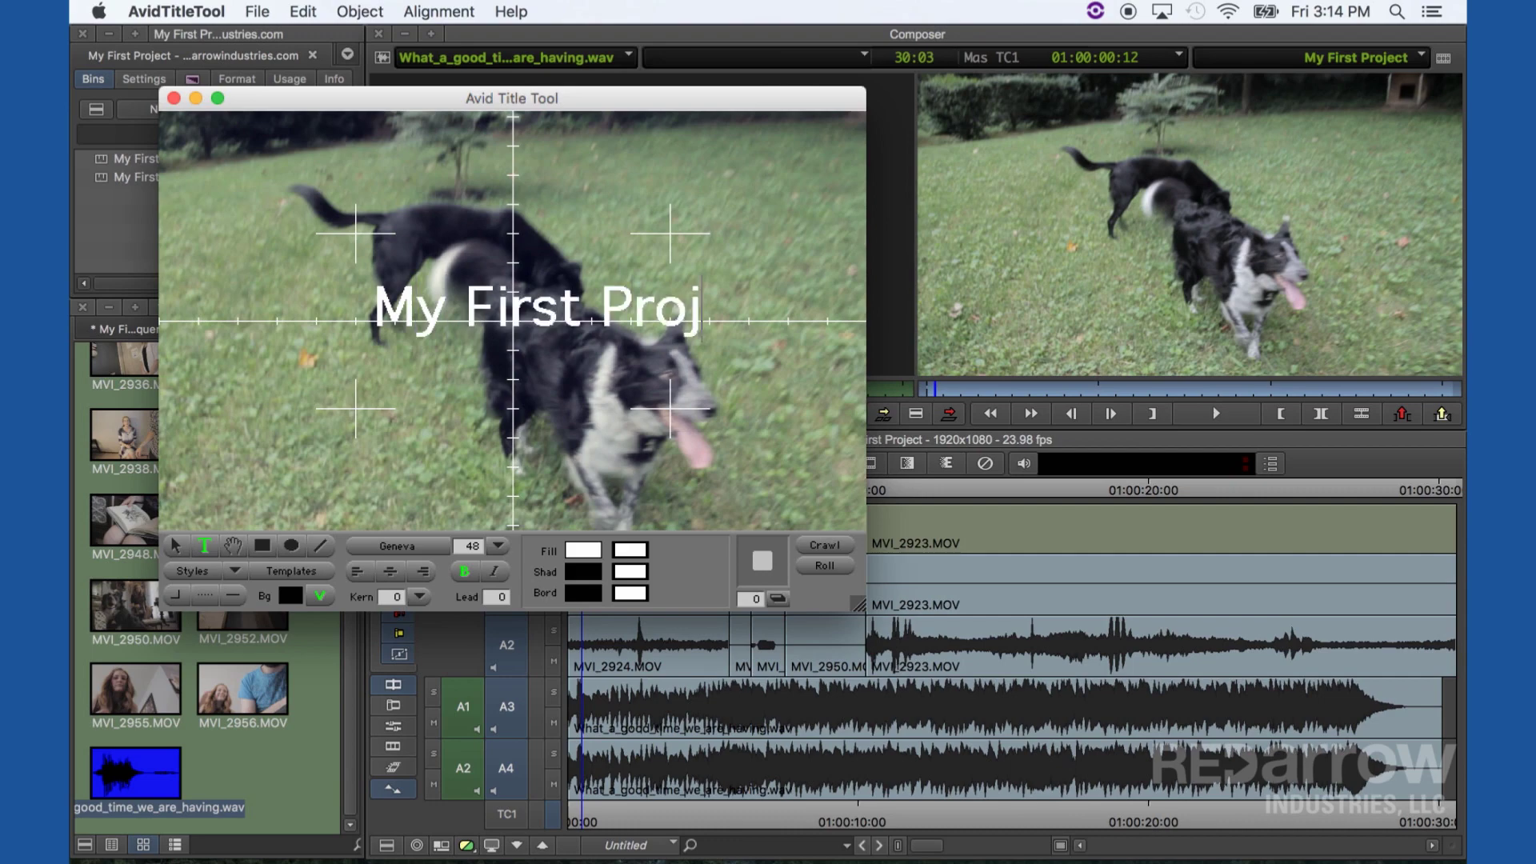
pyautogui.write('ect')
pyautogui.click(175, 545)
pyautogui.click(374, 354)
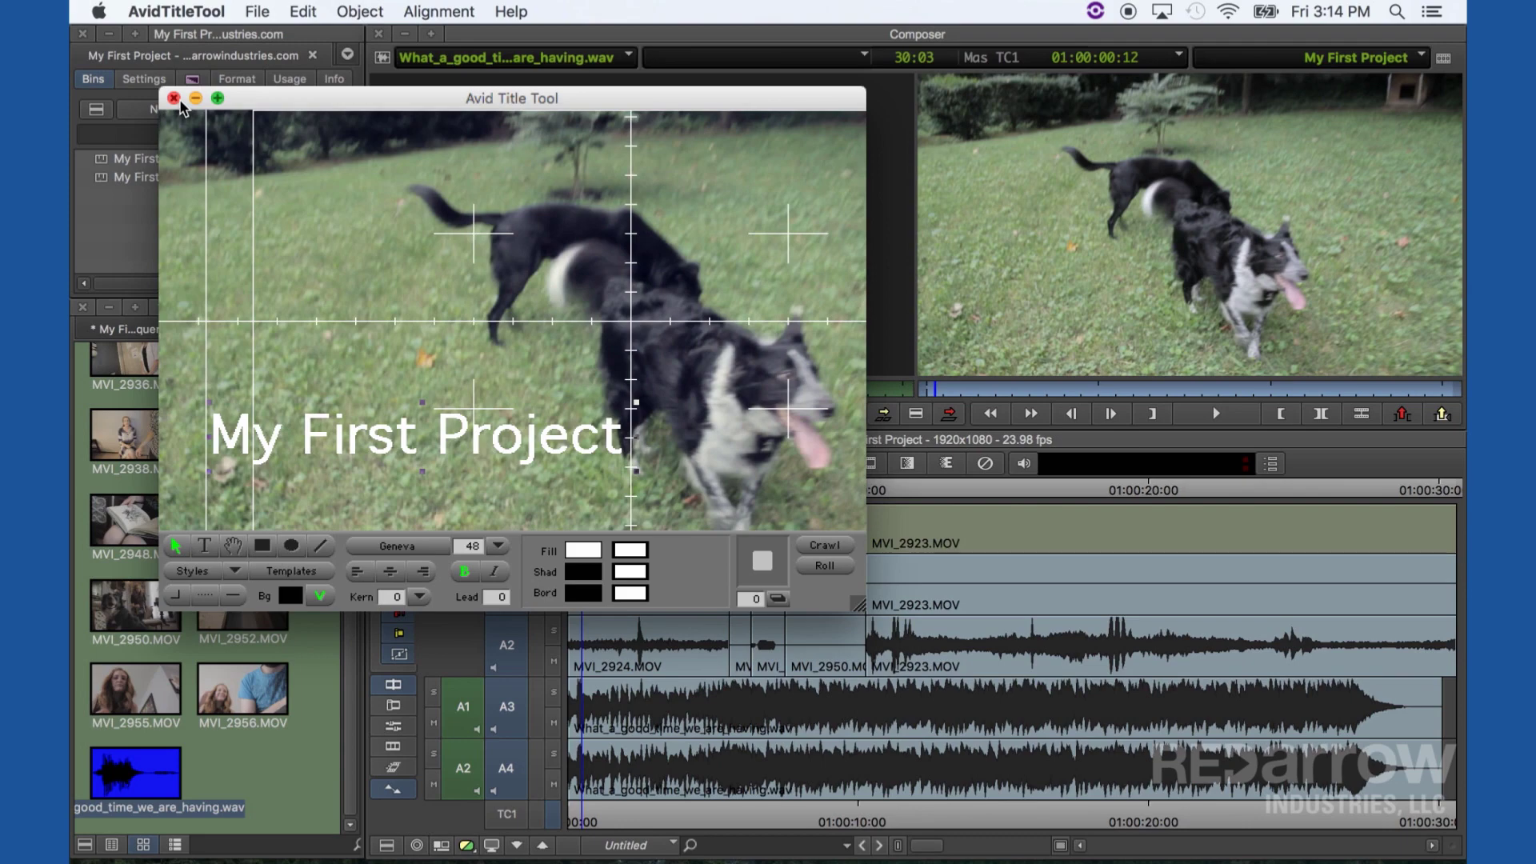
pyautogui.click(178, 101)
# Save the title as 'First Title'
pyautogui.click(662, 457)
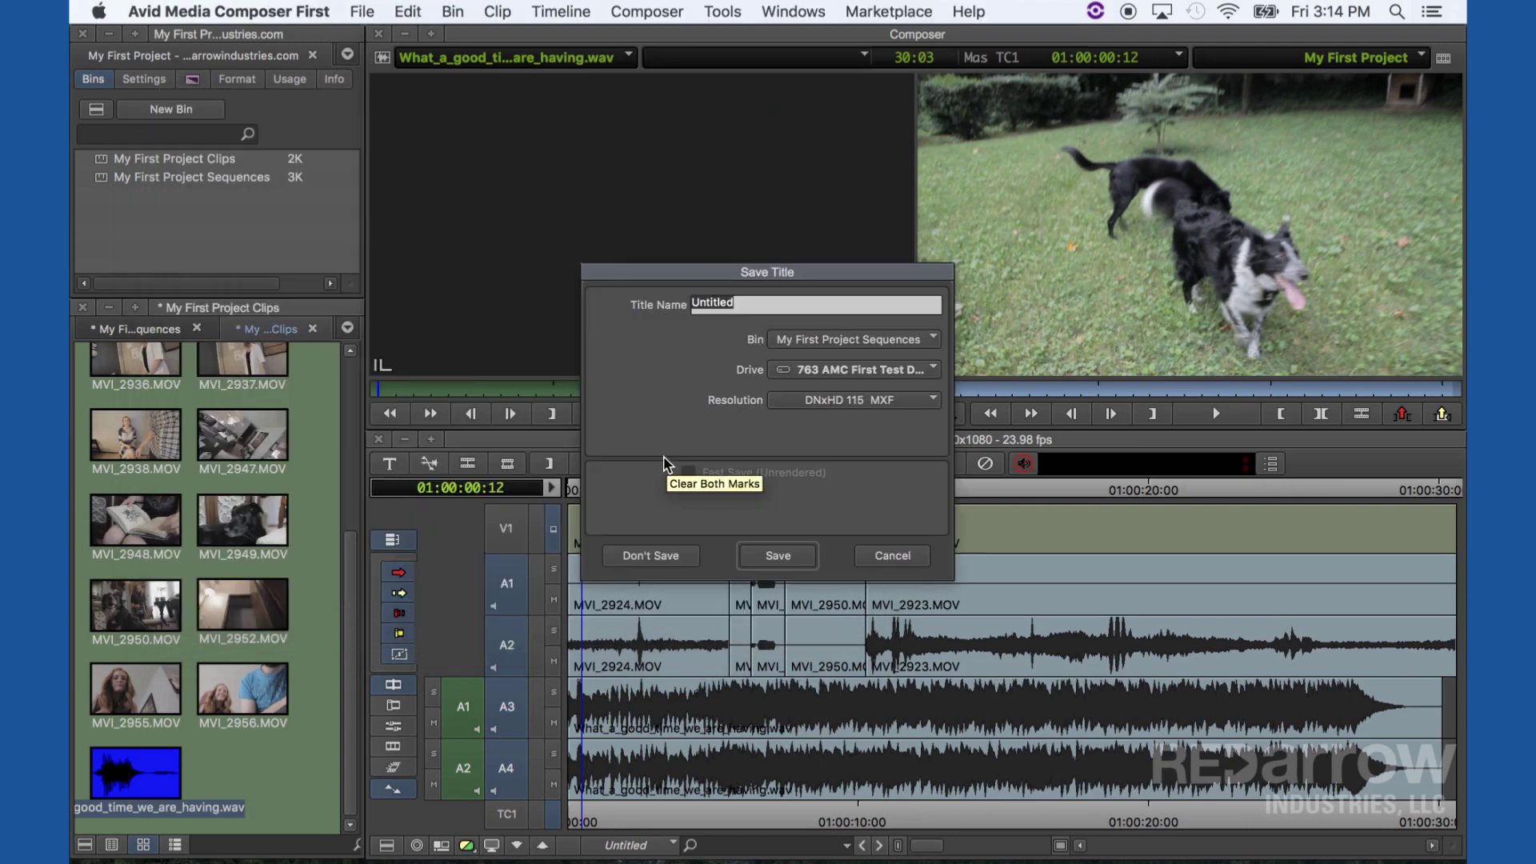
pyautogui.write('First Title')
pyautogui.press('Return')
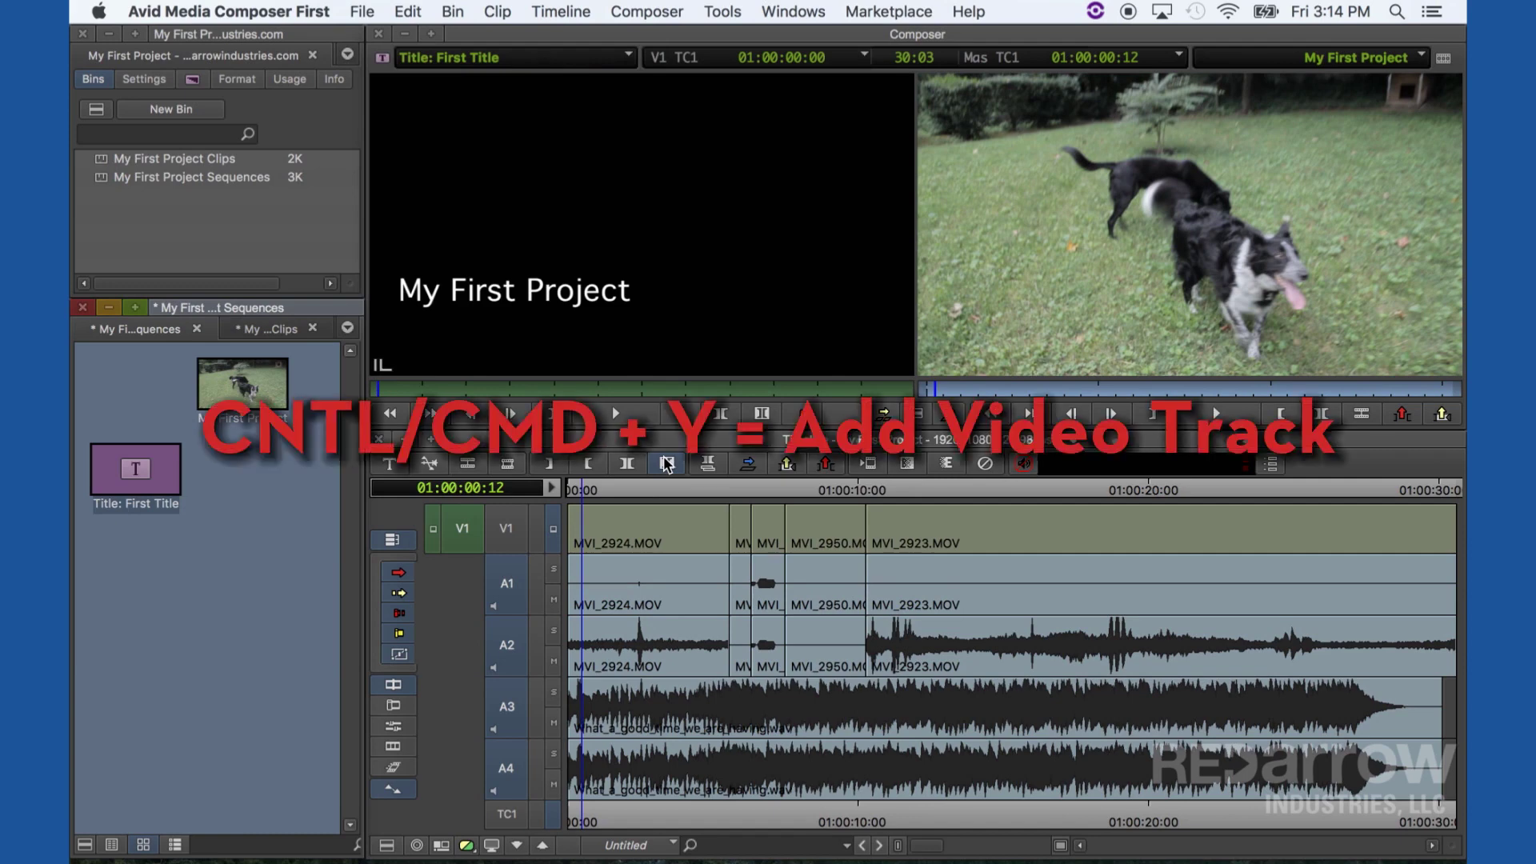
# Add a V2 track and overwrite the title onto it across the first shot
pyautogui.click(1010, 316)
pyautogui.press('super+y')
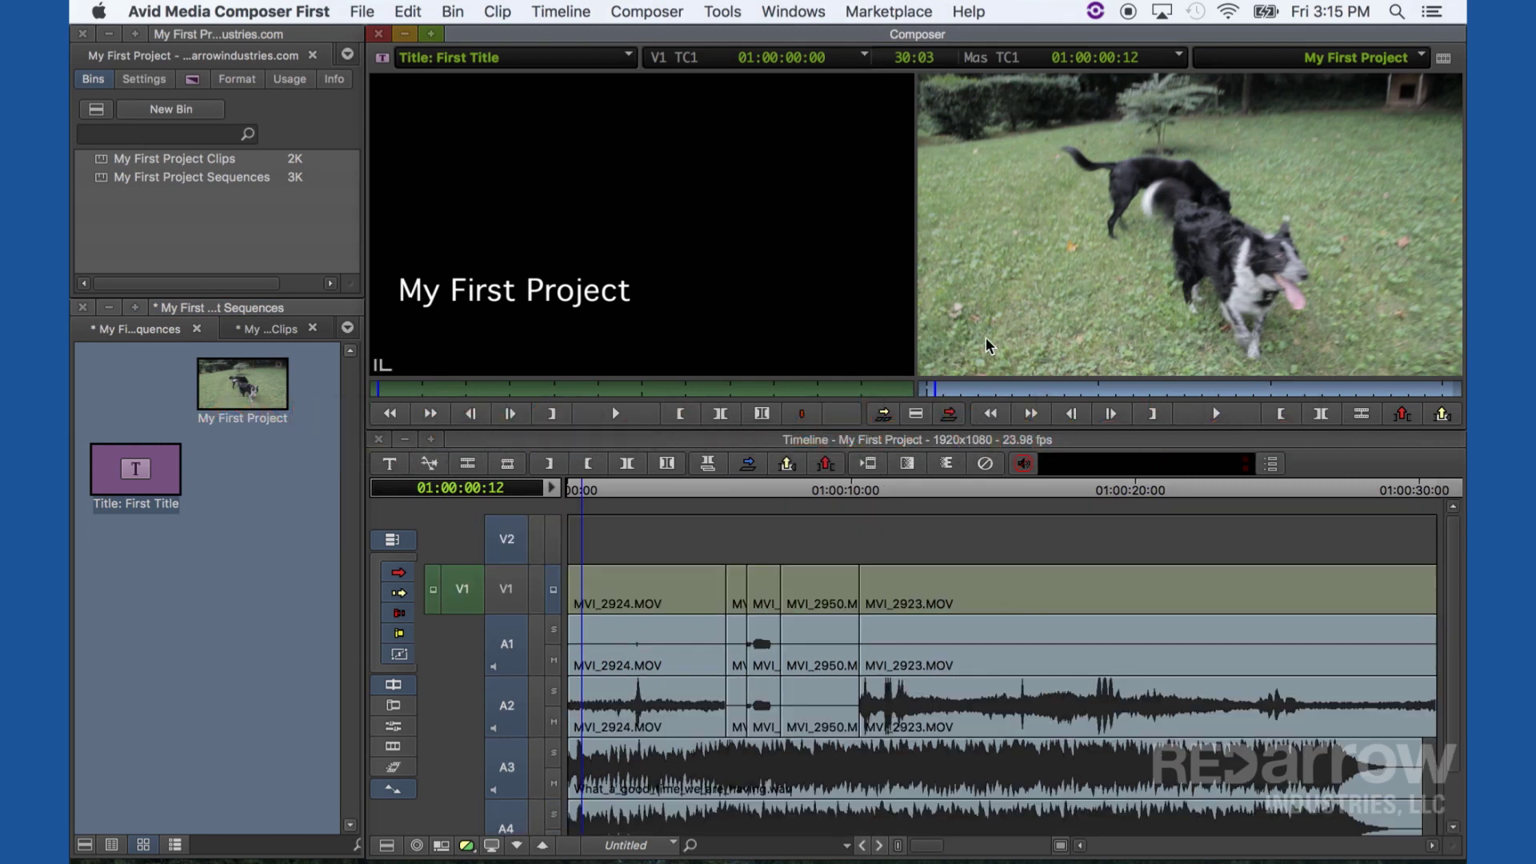
pyautogui.moveTo(519, 599); pyautogui.dragTo(528, 548)
pyautogui.click(616, 502)
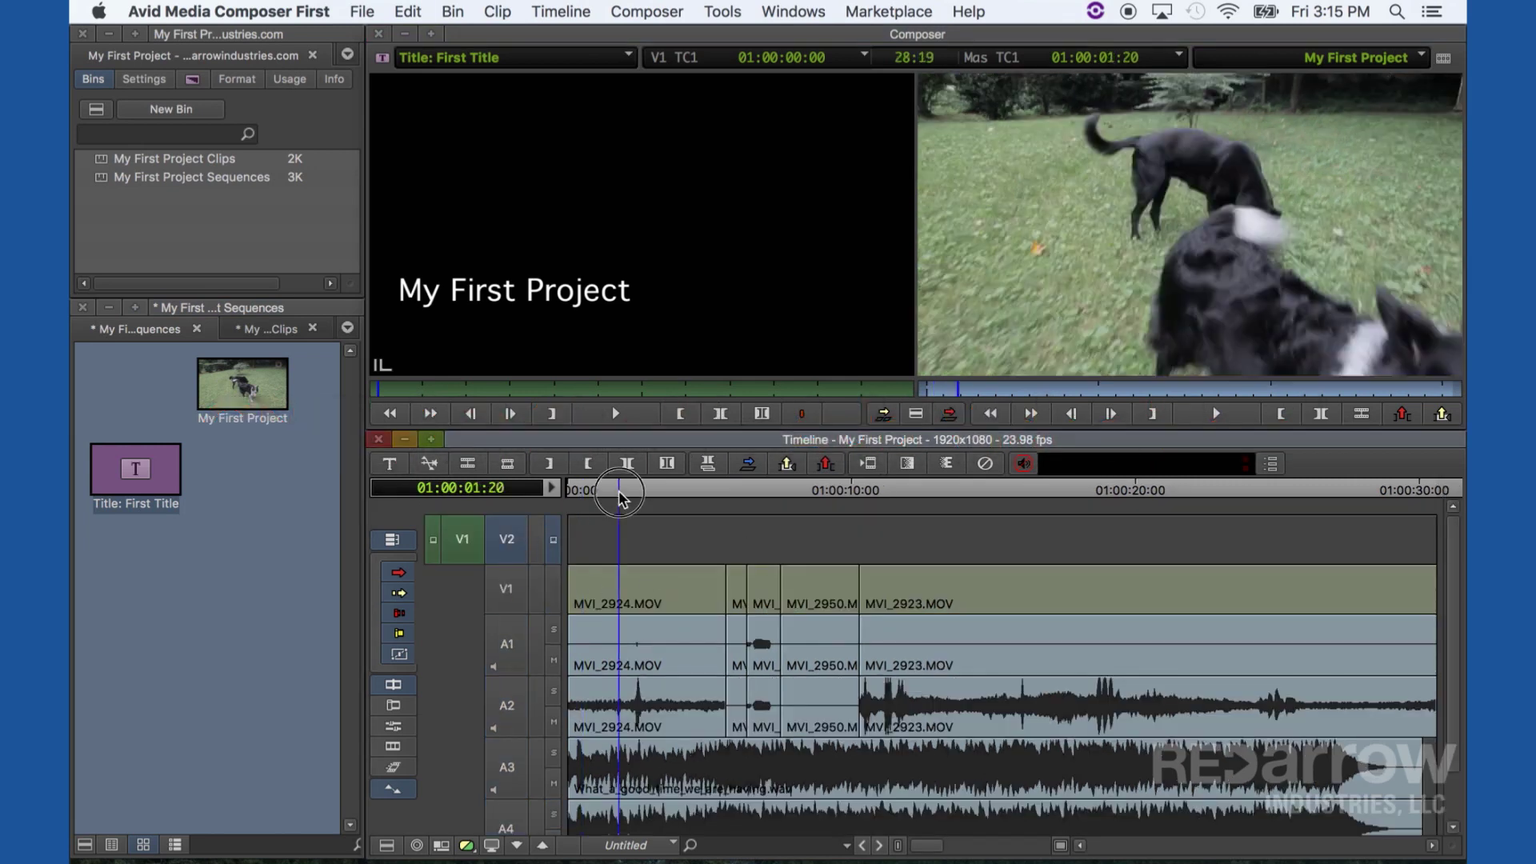
pyautogui.press('Home')
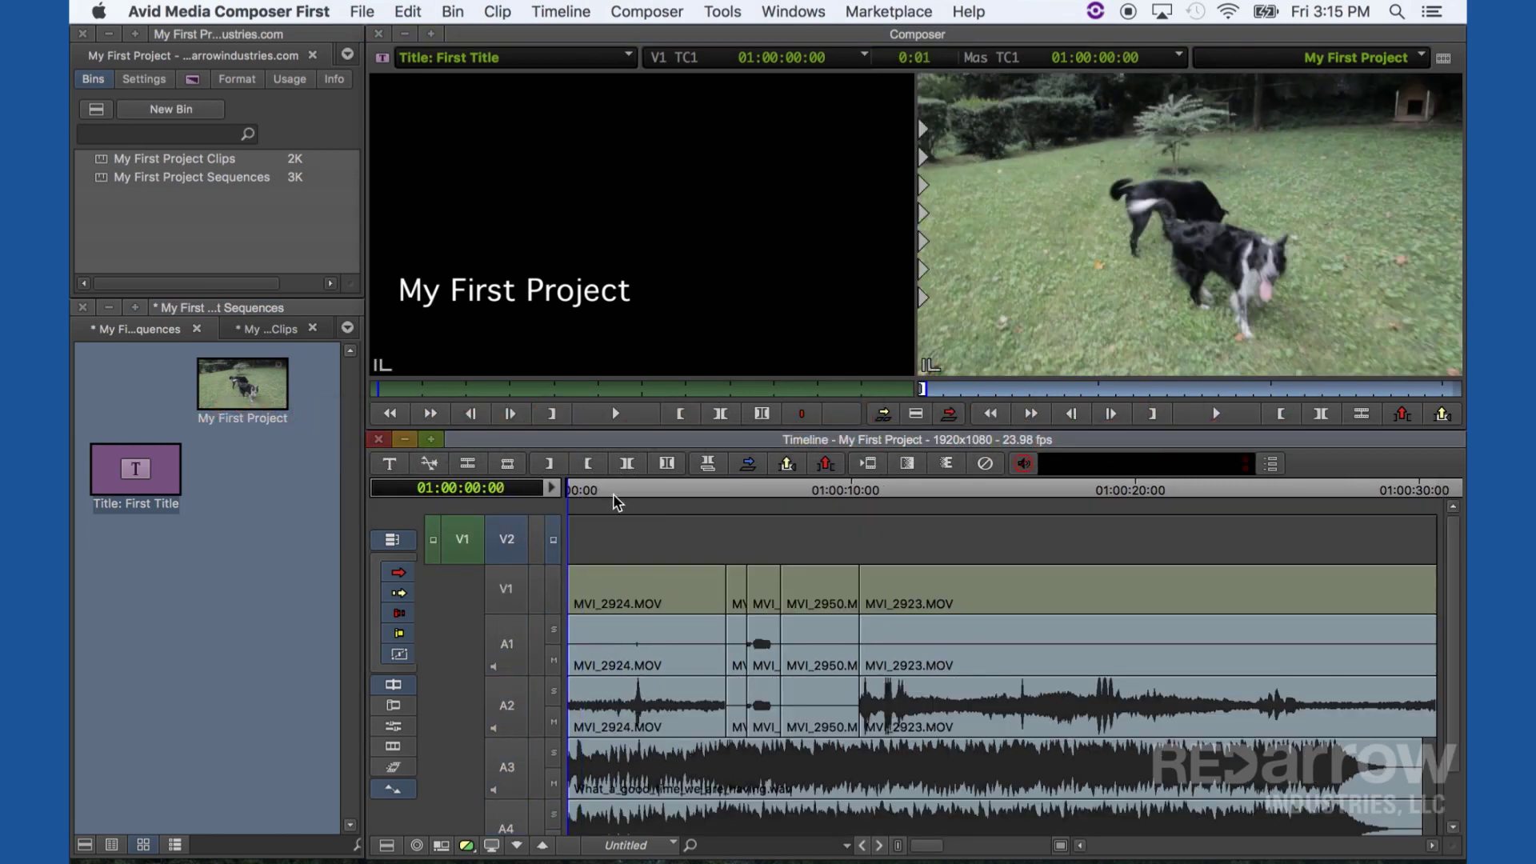
pyautogui.click(731, 488)
pyautogui.press('o')
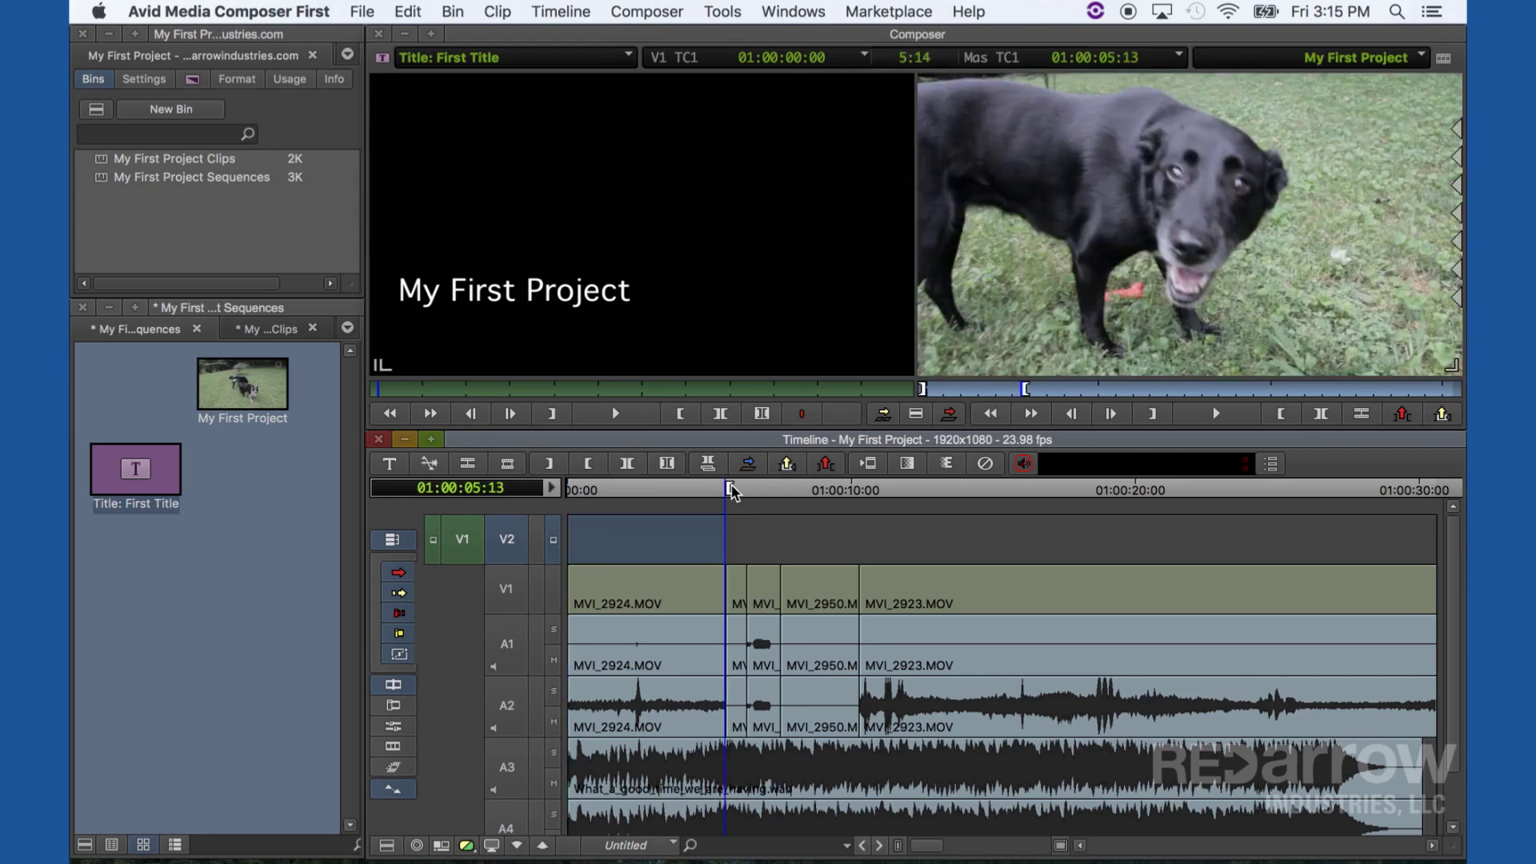
pyautogui.press('b')
pyautogui.moveTo(732, 491)
pyautogui.mouseDown()
pyautogui.moveTo(549, 483)
pyautogui.moveTo(672, 512)
pyautogui.moveTo(633, 512)
pyautogui.moveTo(724, 501)
pyautogui.mouseUp()
# Add a Quick Transition at the title's end and scrub past it to check
pyautogui.press('\\')
pyautogui.click(666, 552)
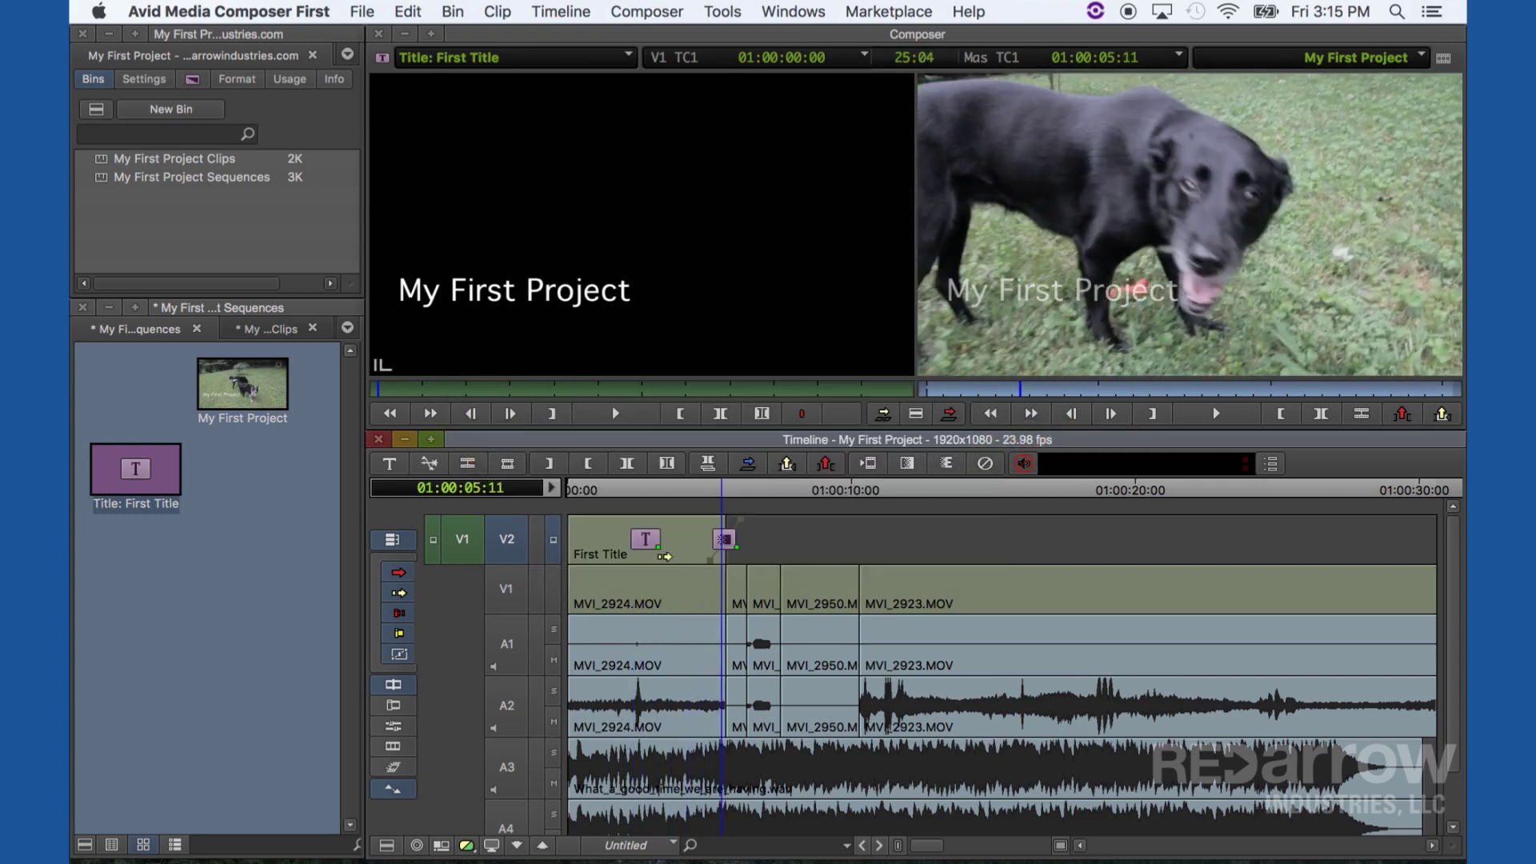
pyautogui.moveTo(703, 480); pyautogui.dragTo(549, 488)
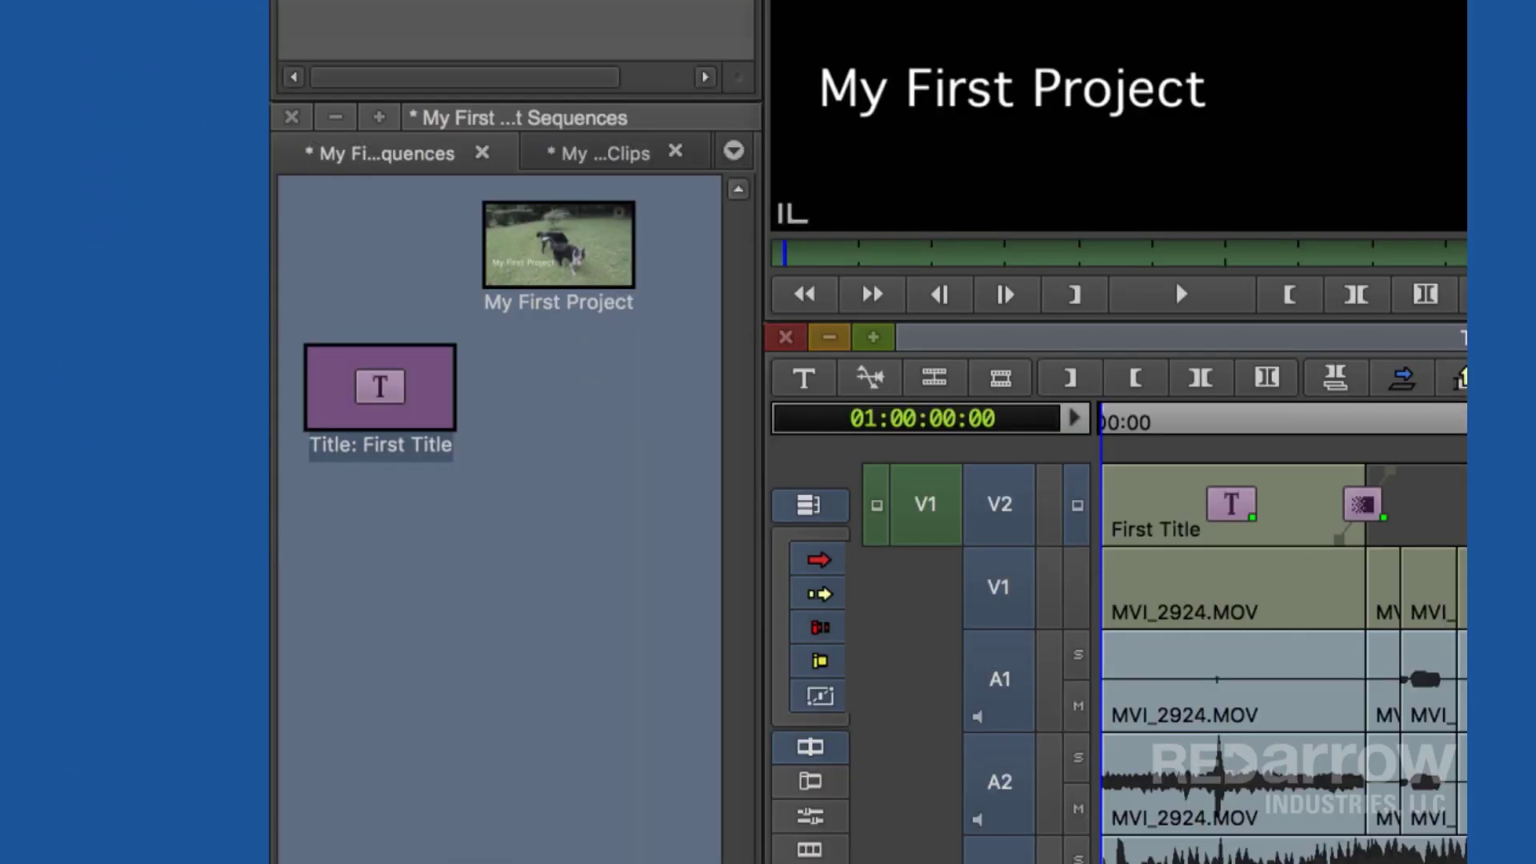
# Publish the My First Project sequence to the local drive as H.264, then play the movie
pyautogui.rightClick(276, 403)
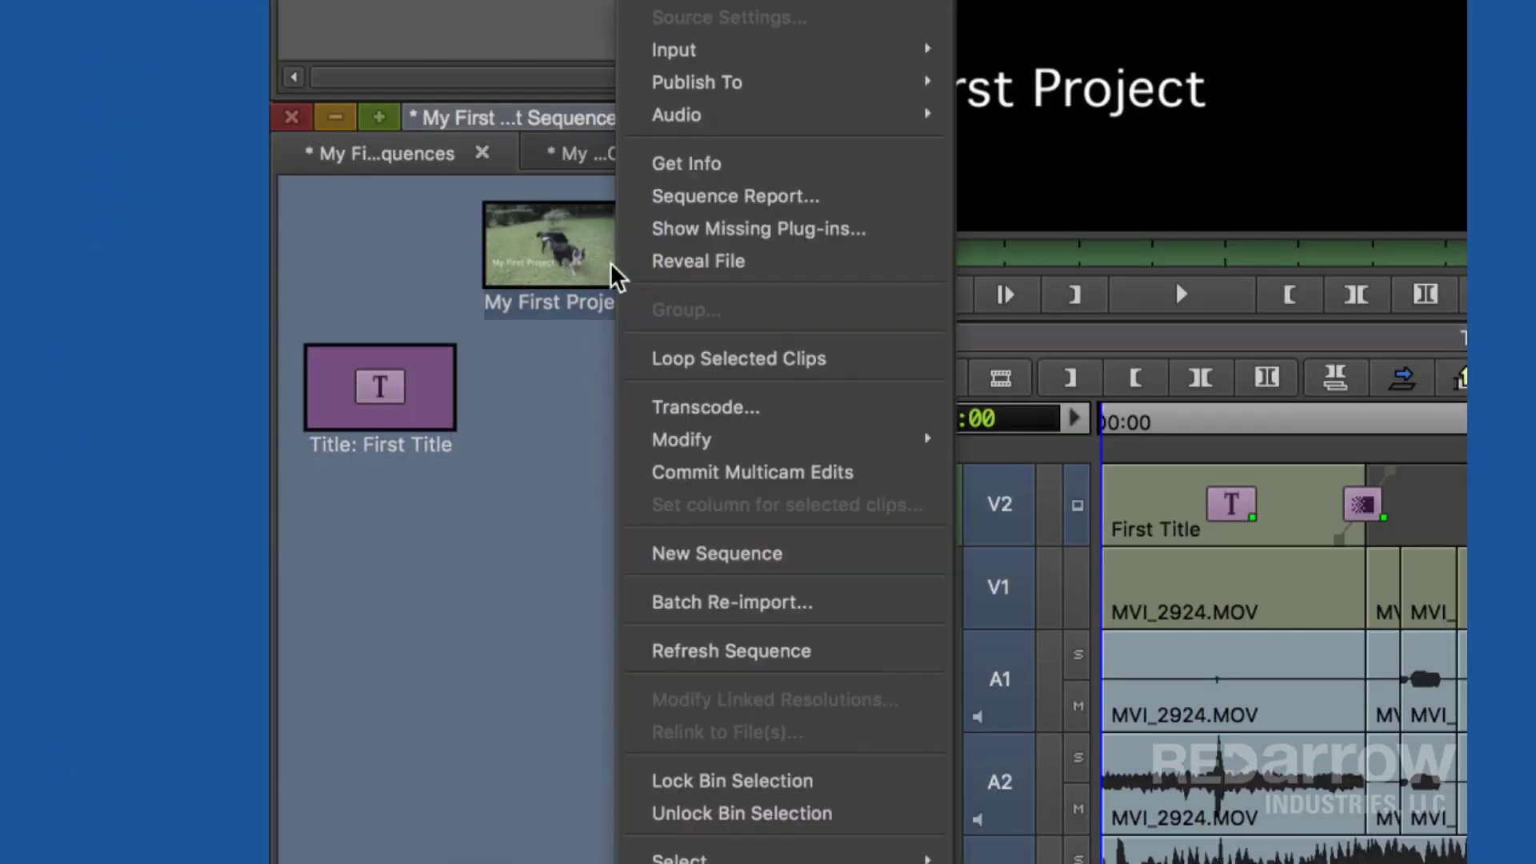
pyautogui.moveTo(827, 86)
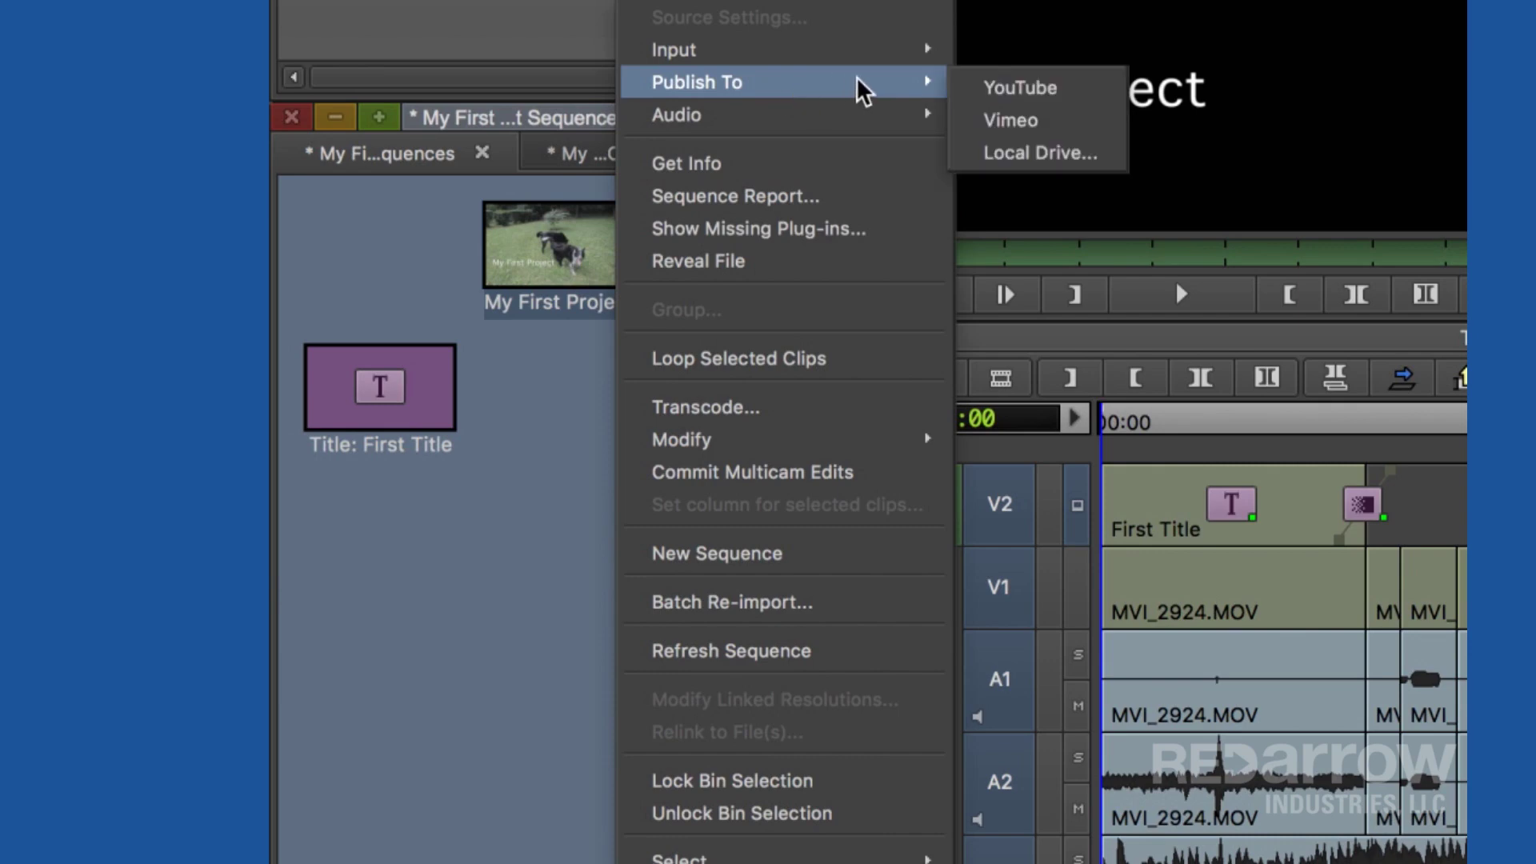
pyautogui.click(1093, 154)
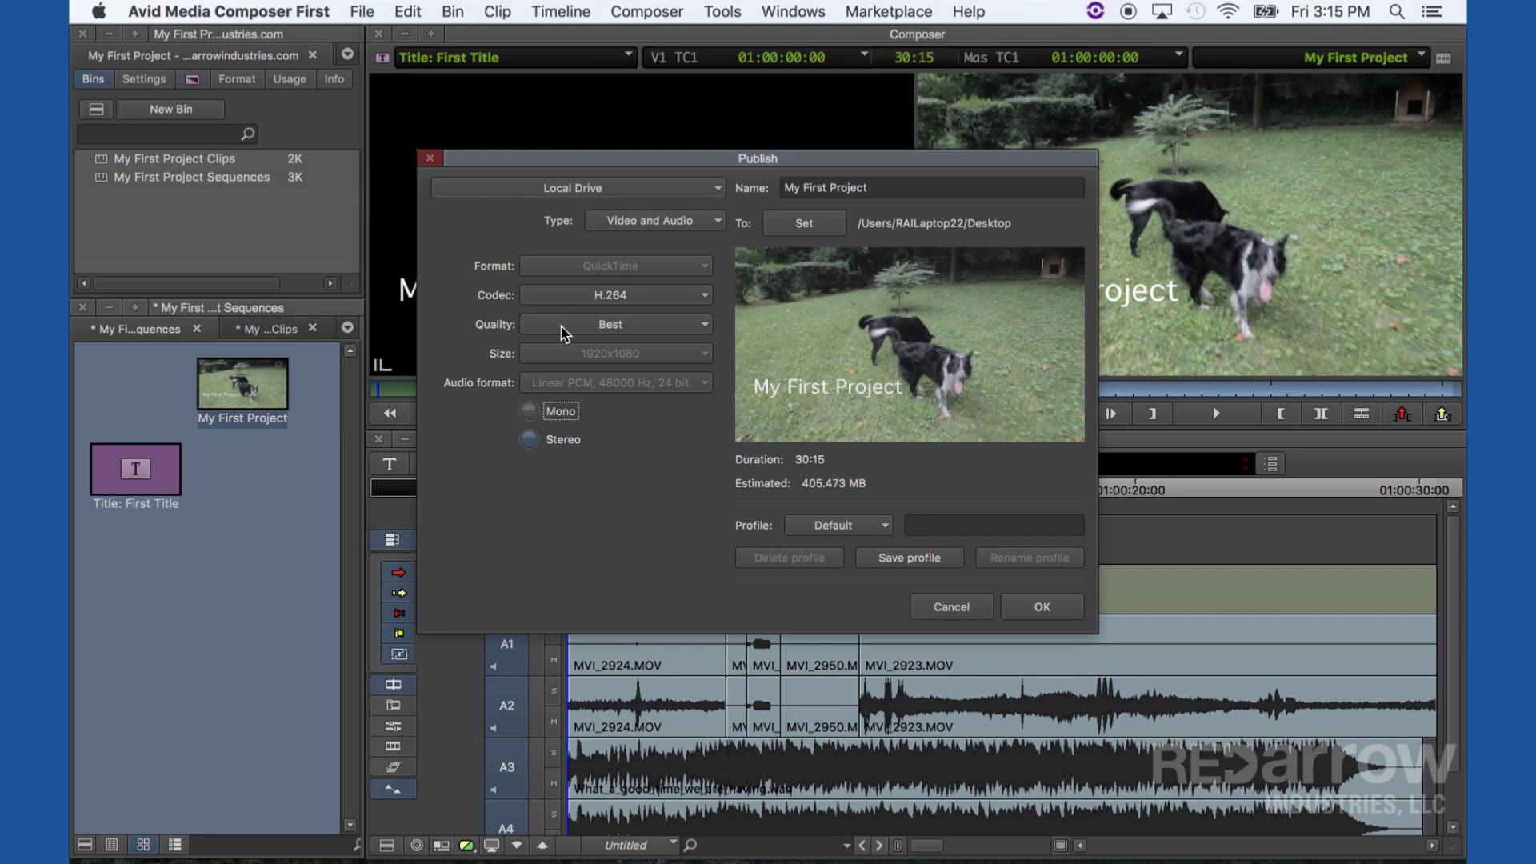
pyautogui.click(1042, 609)
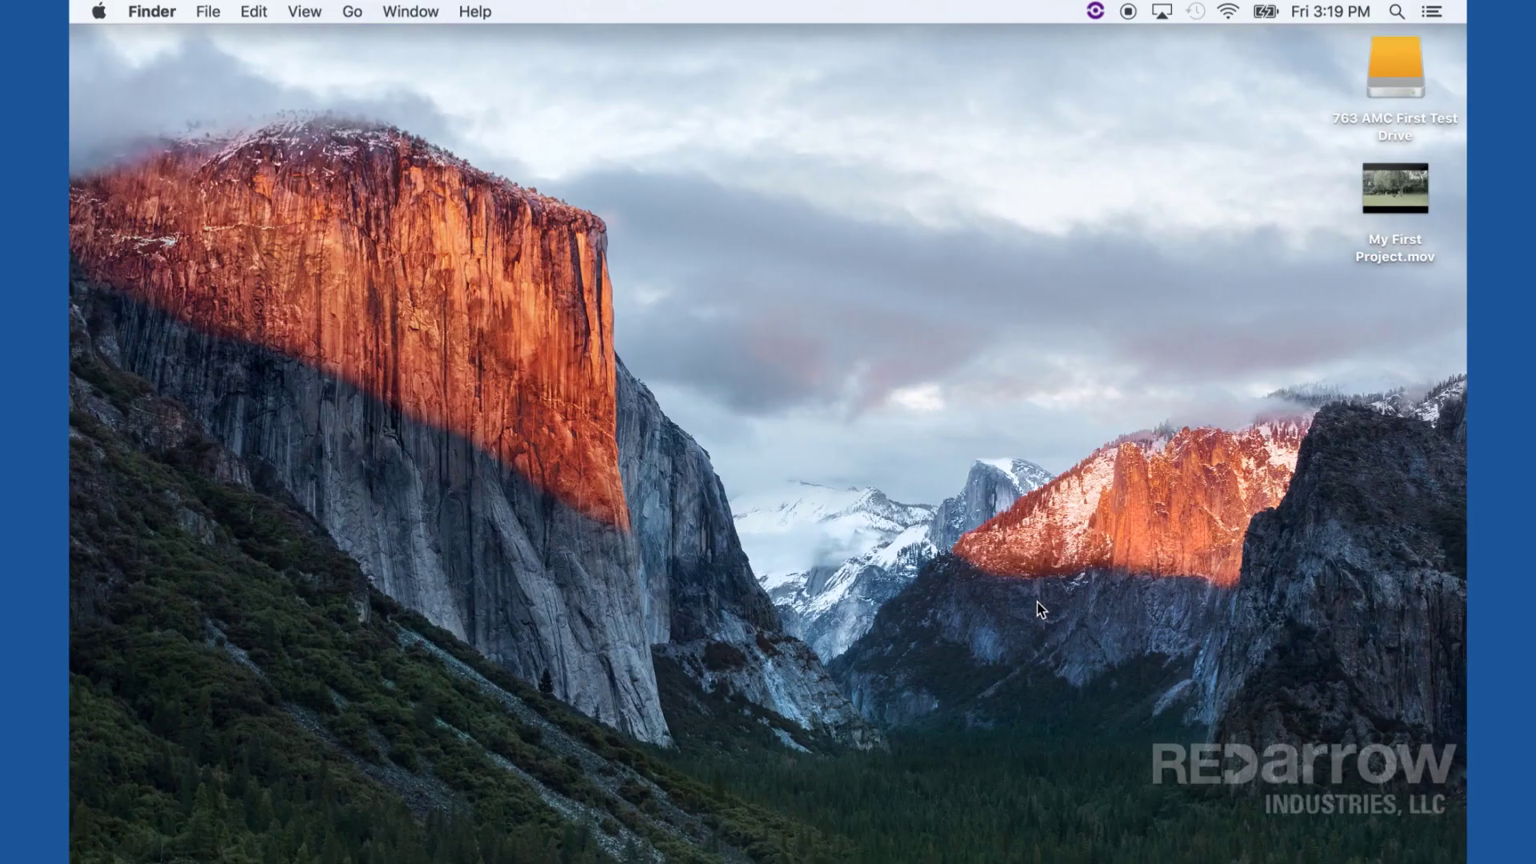
pyautogui.doubleClick(1416, 192)
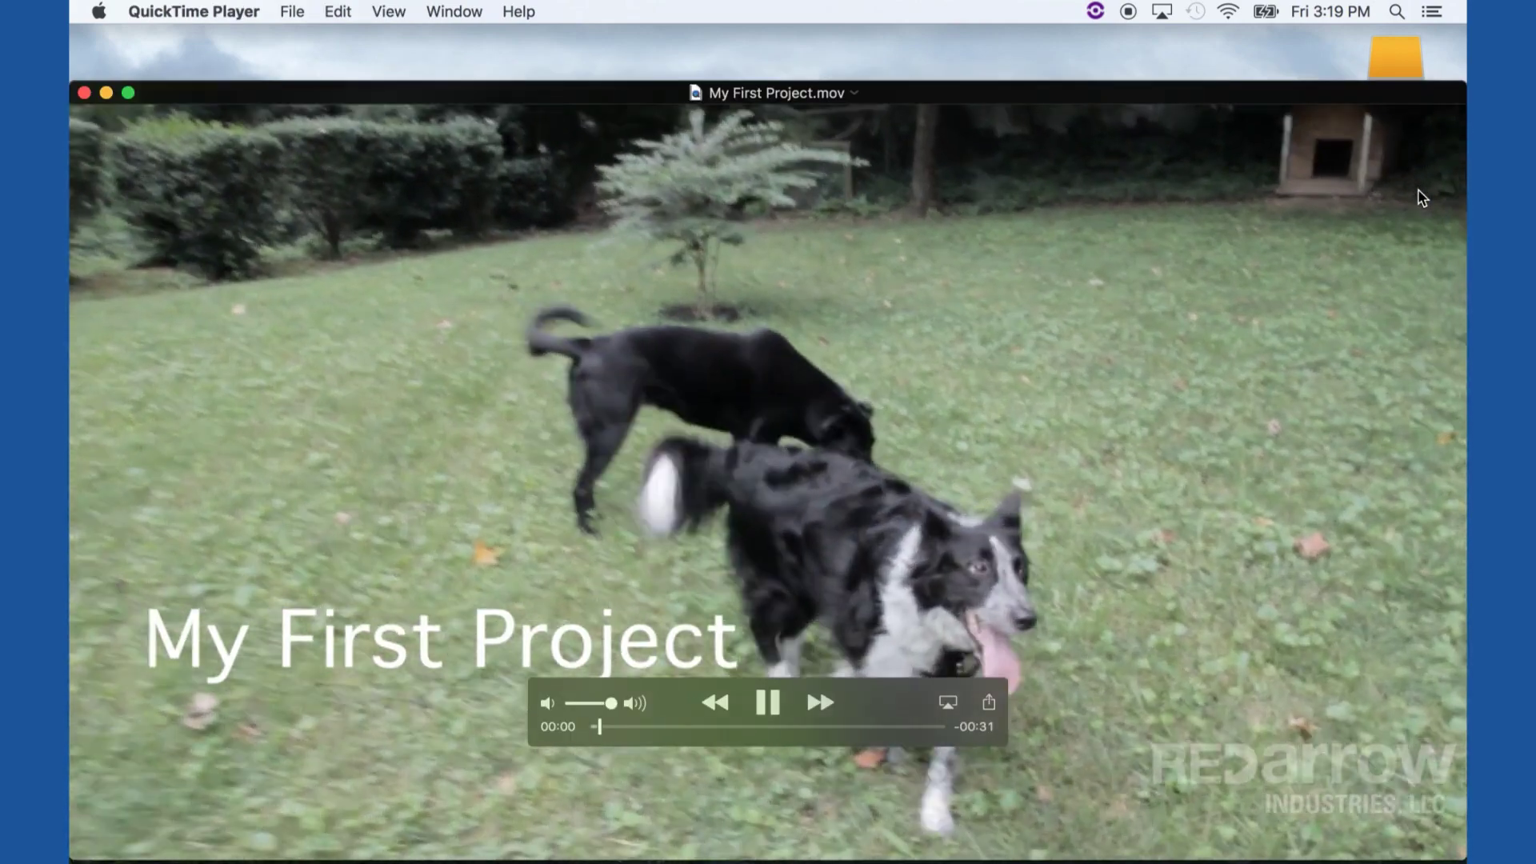